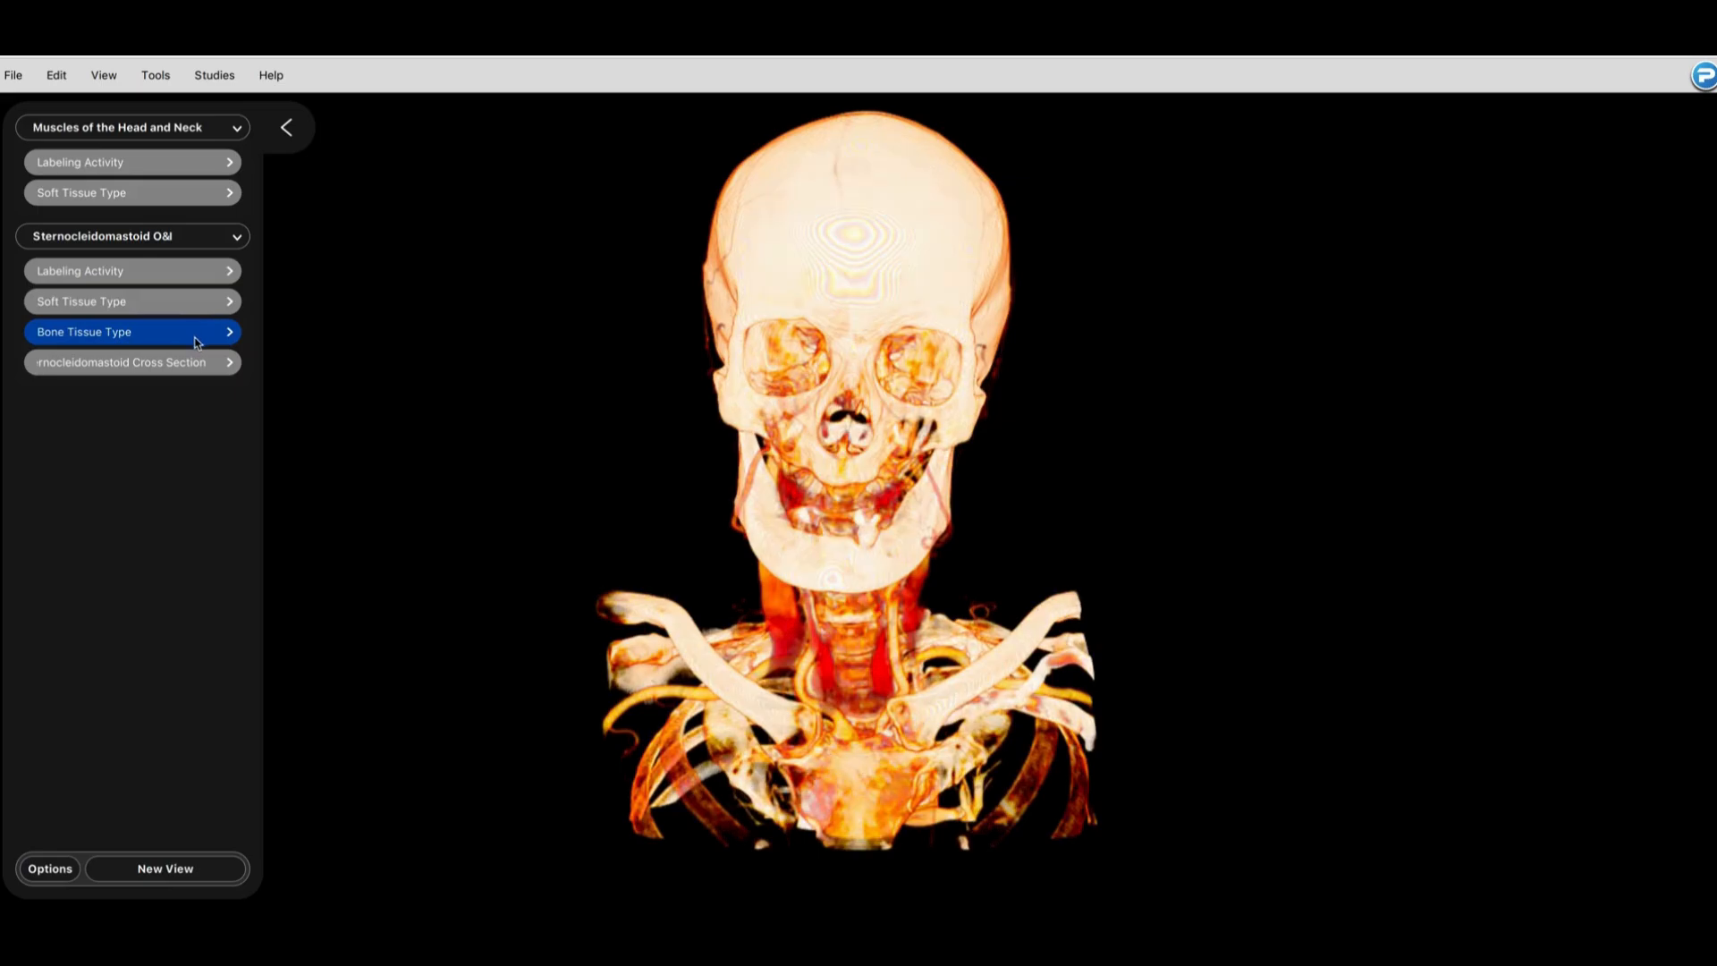
Step: Browse the saved sternocleidomastoid and head-and-neck views, turning off the Masseter m. and Temporalis m. pointers in the Labeling Activity
left_click(197, 362)
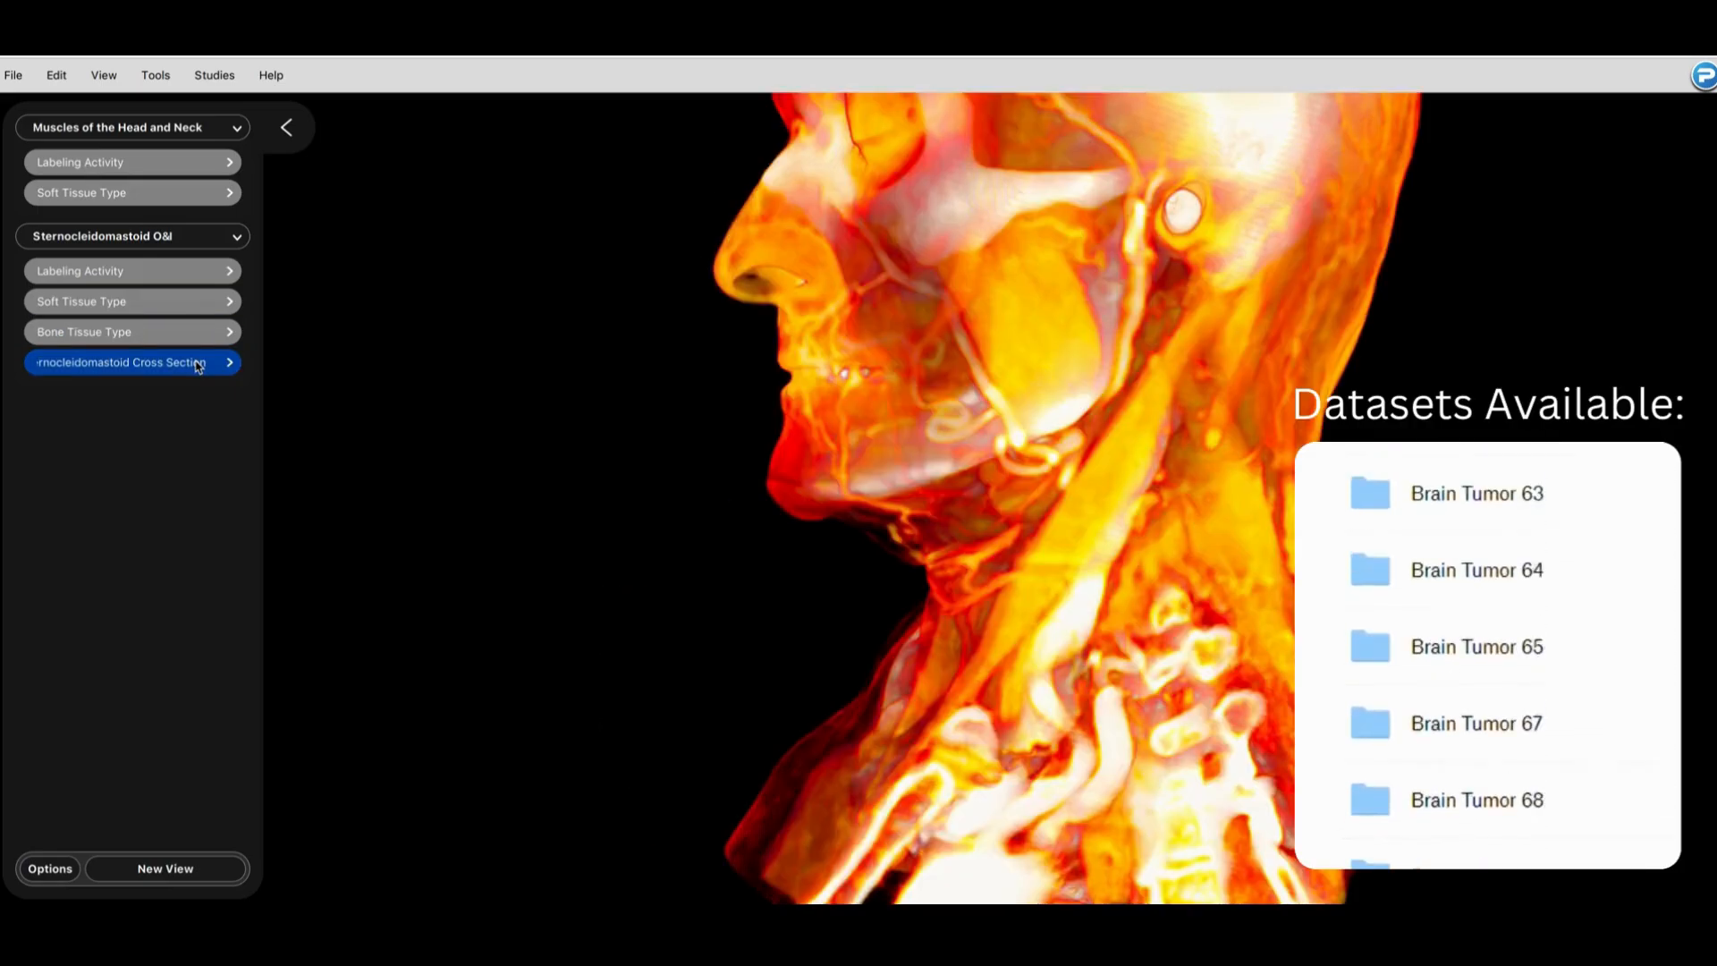
left_click(211, 169)
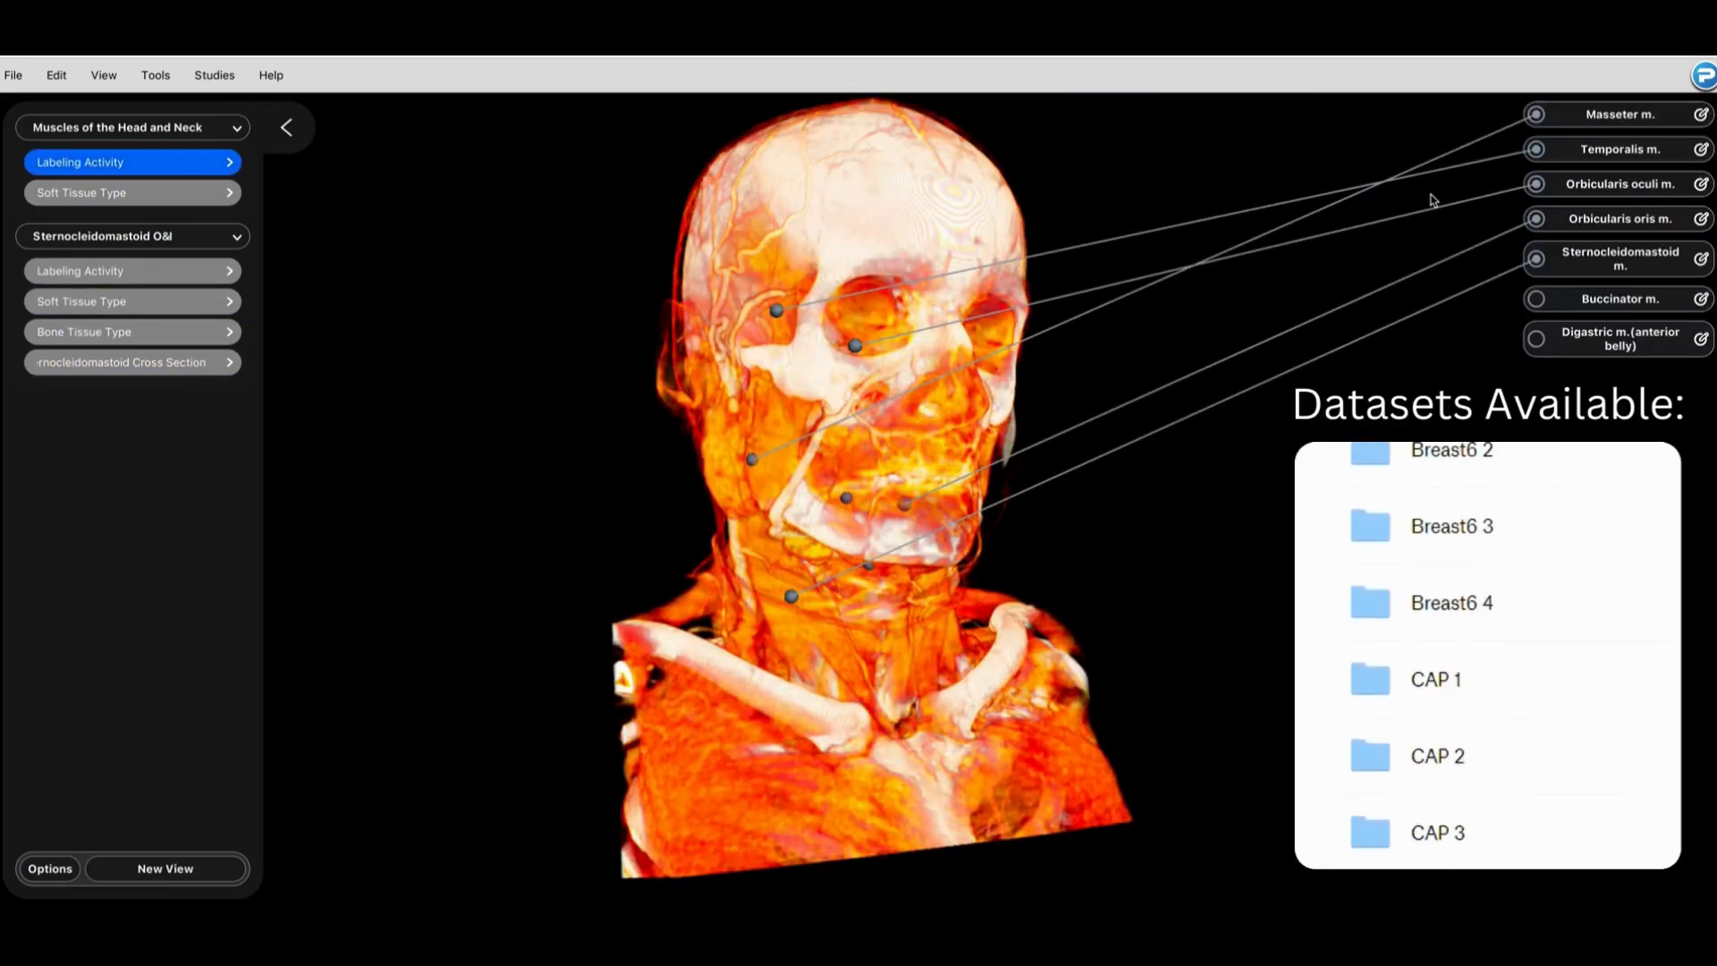
left_click(1537, 117)
left_click(1537, 150)
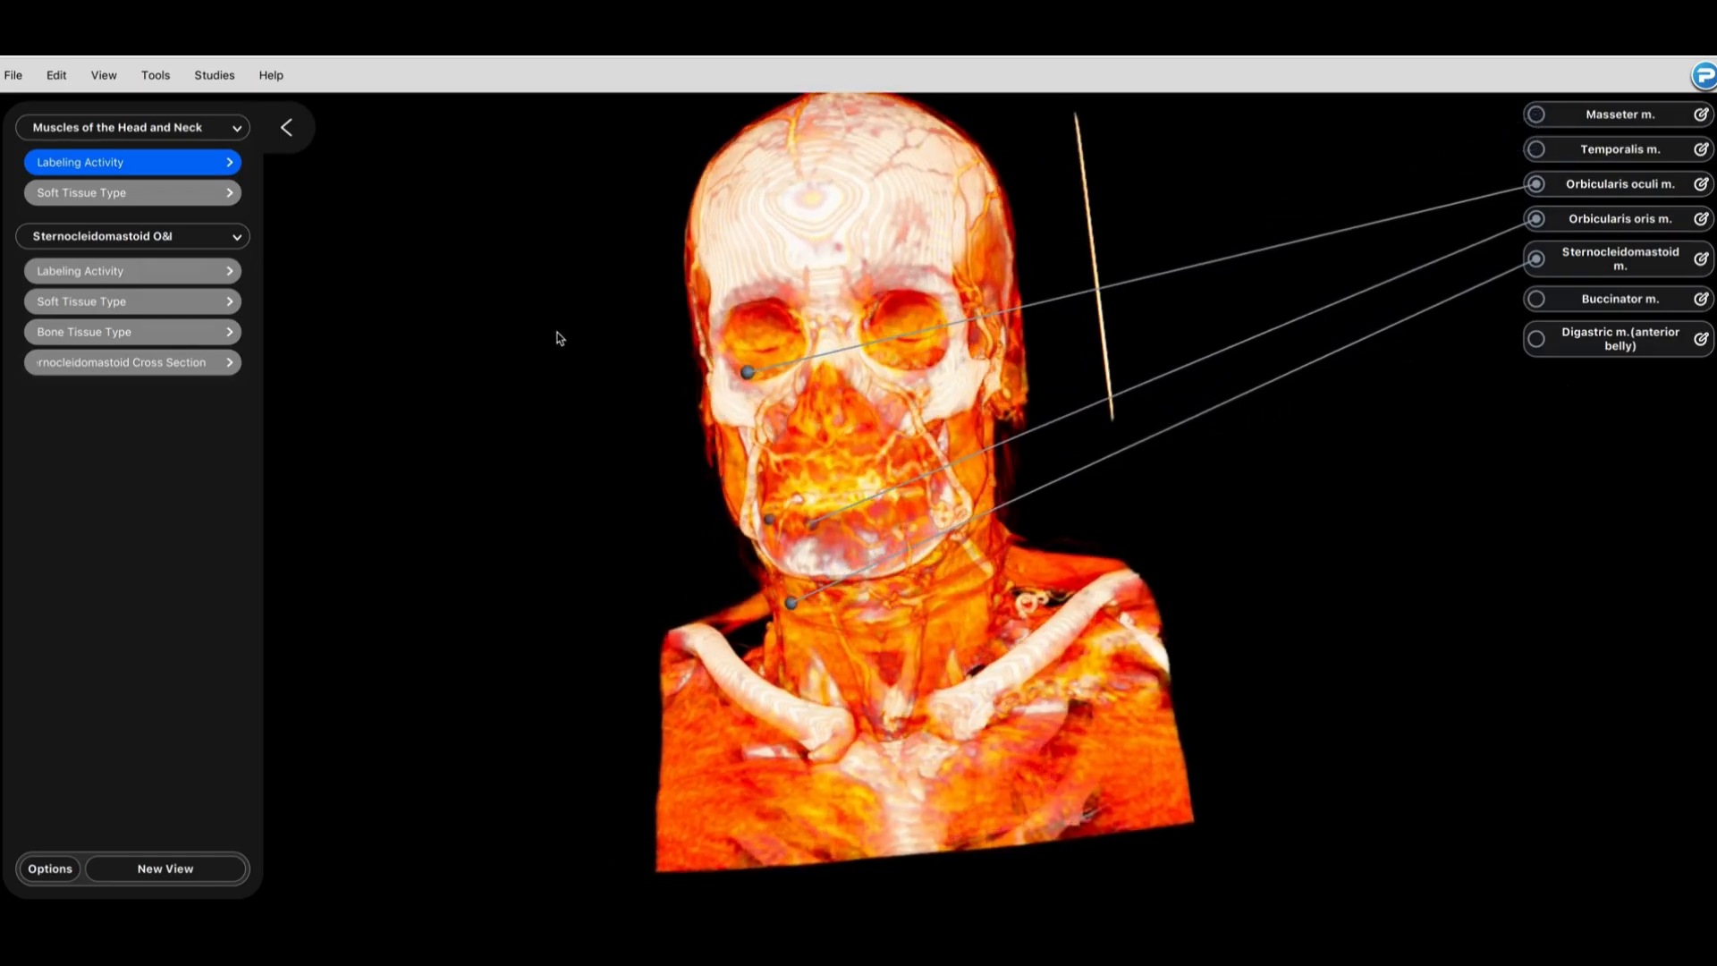
left_click(136, 195)
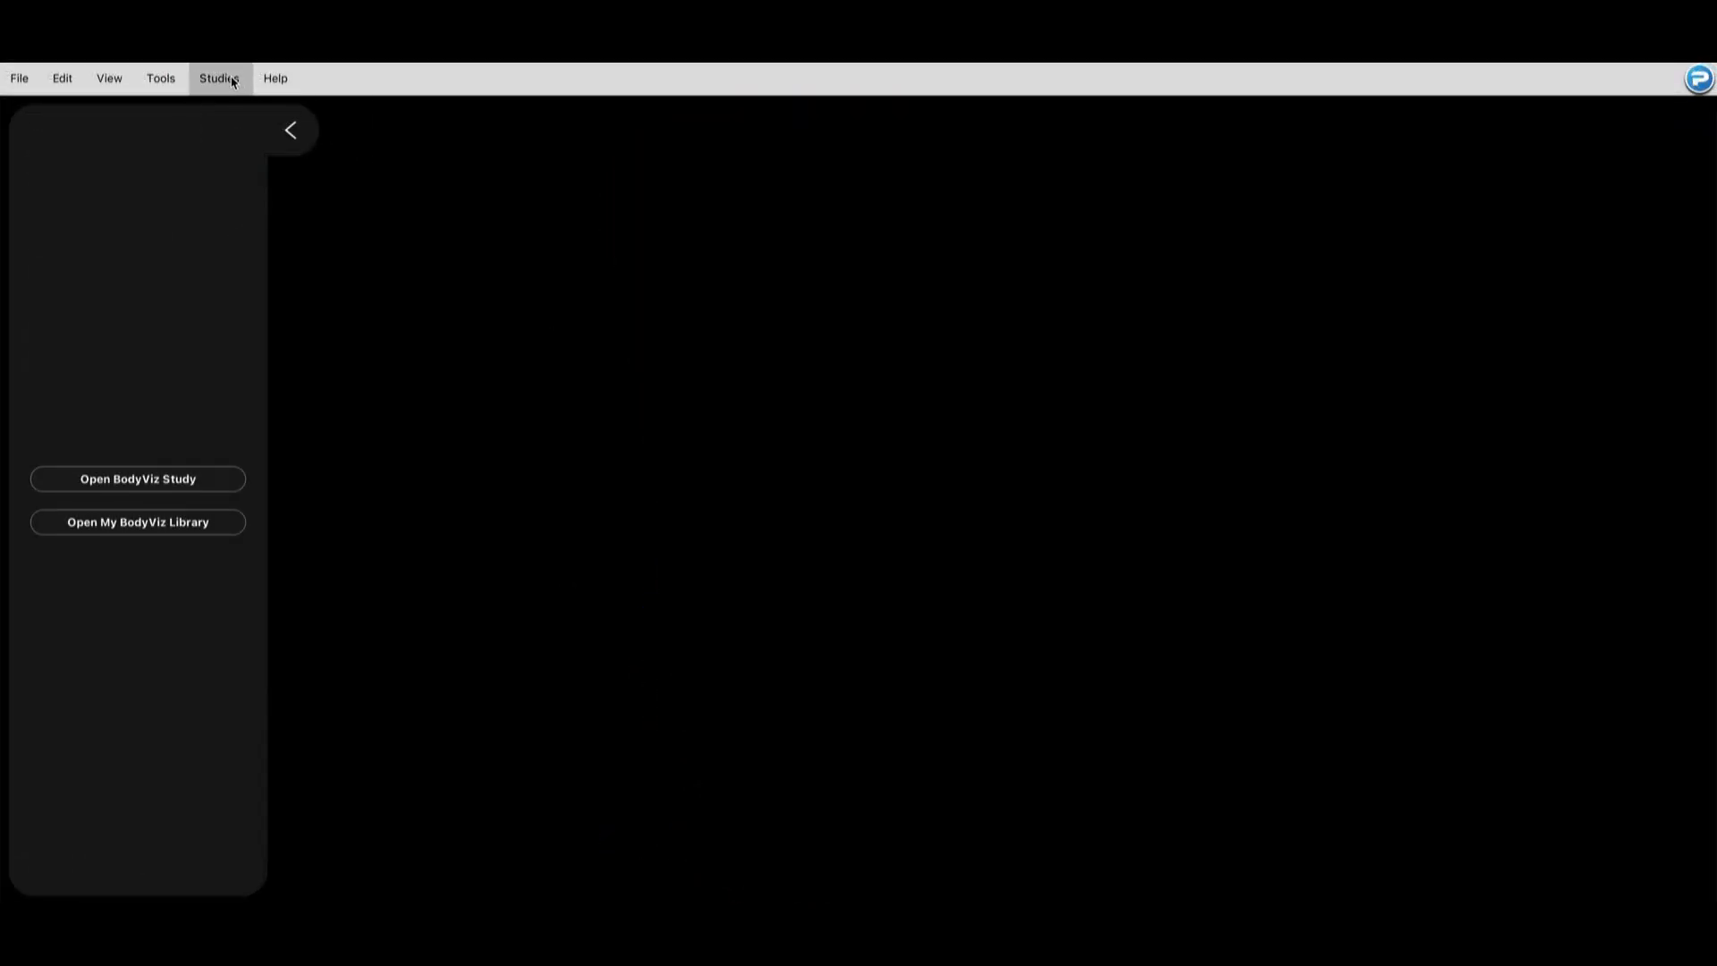
Step: Load the Neck 1 study from the My BodyViz Library
left_click(232, 81)
left_click(253, 110)
scroll(1055, 464, "down", 2)
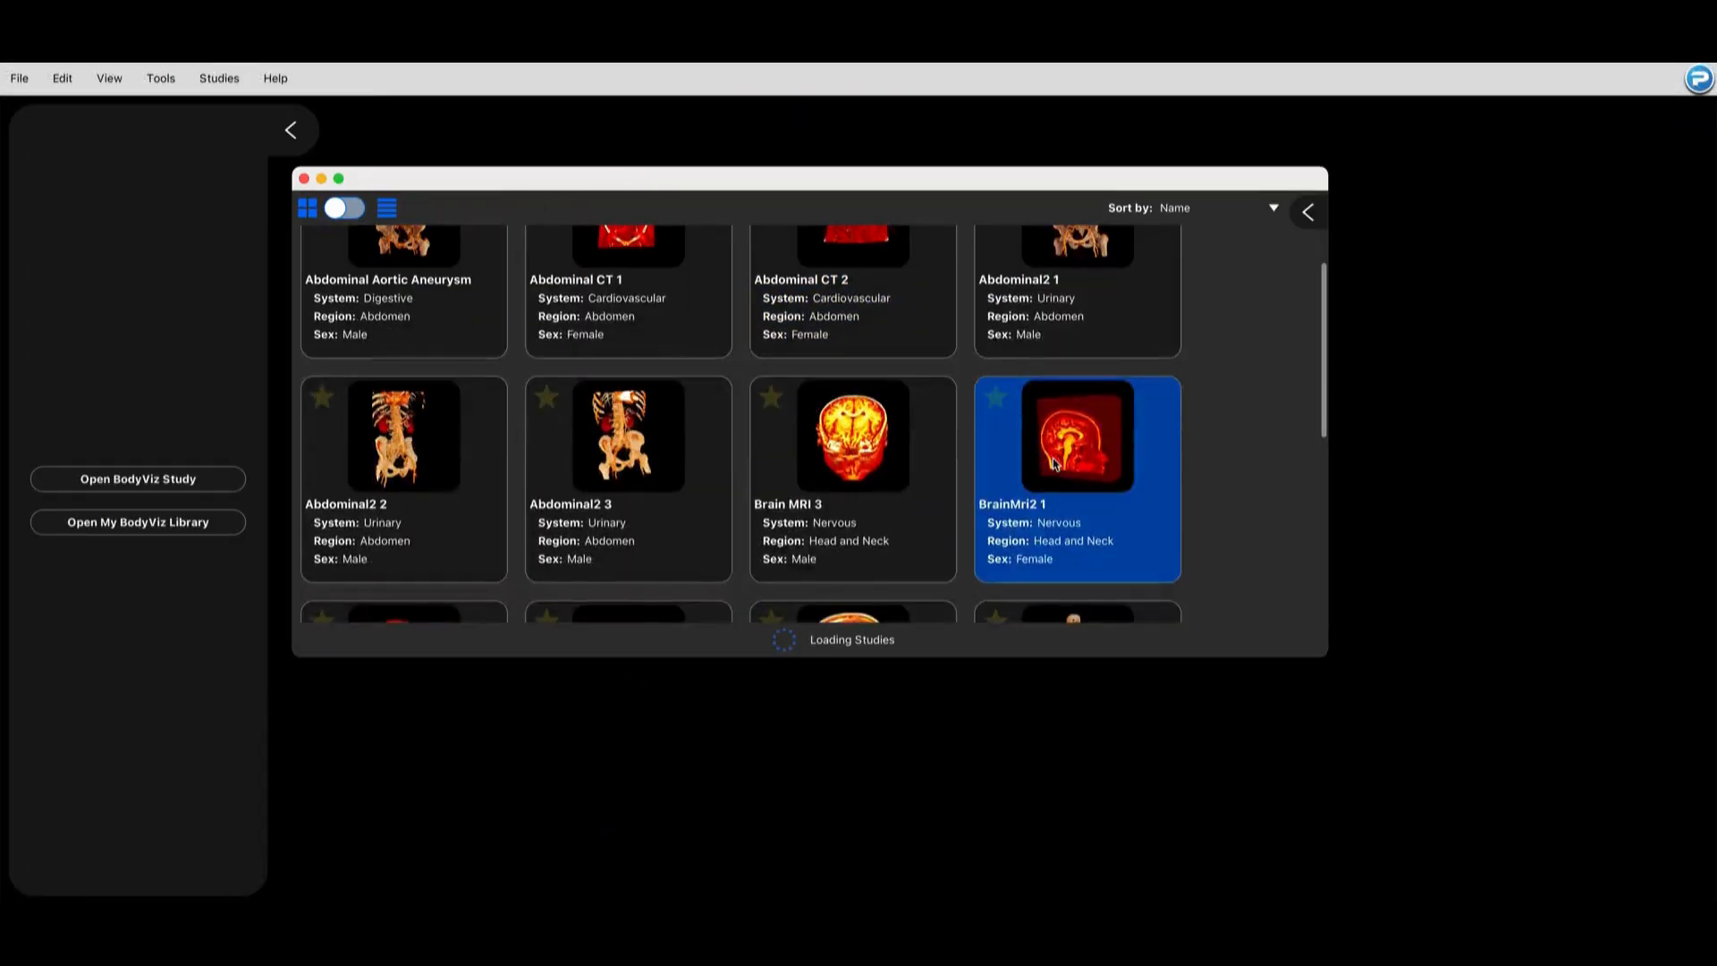
scroll(1054, 463, "down", 3)
scroll(1051, 504, "down", 5)
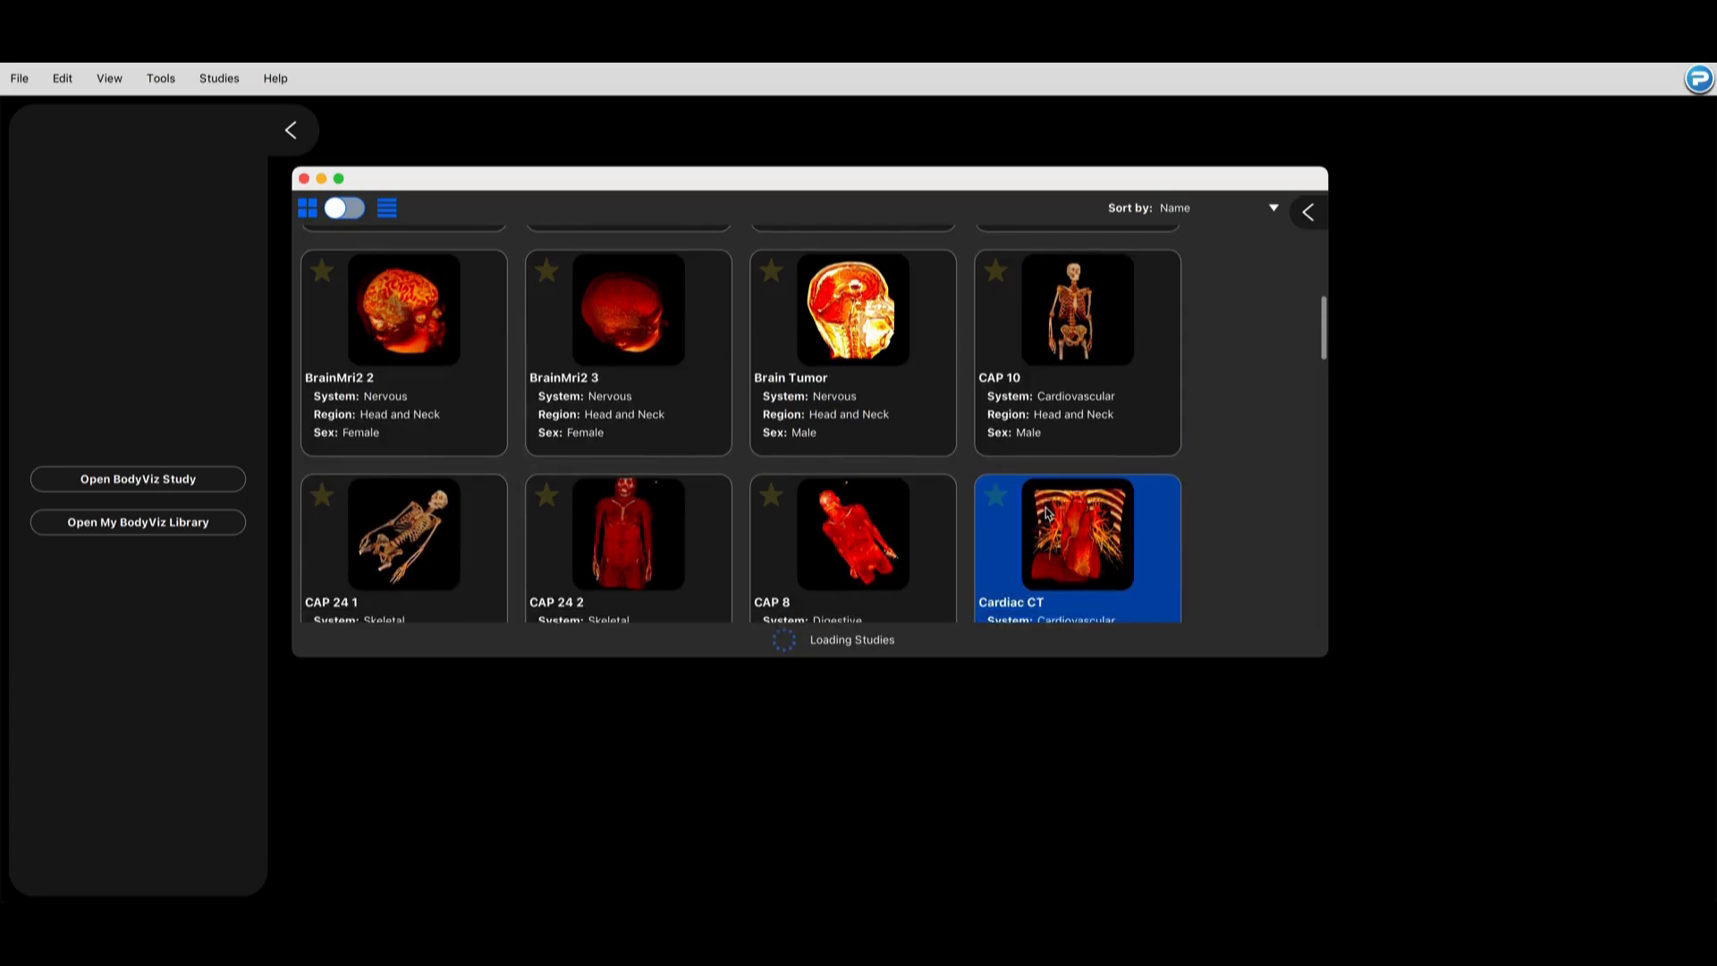
scroll(1044, 513, "down", 8)
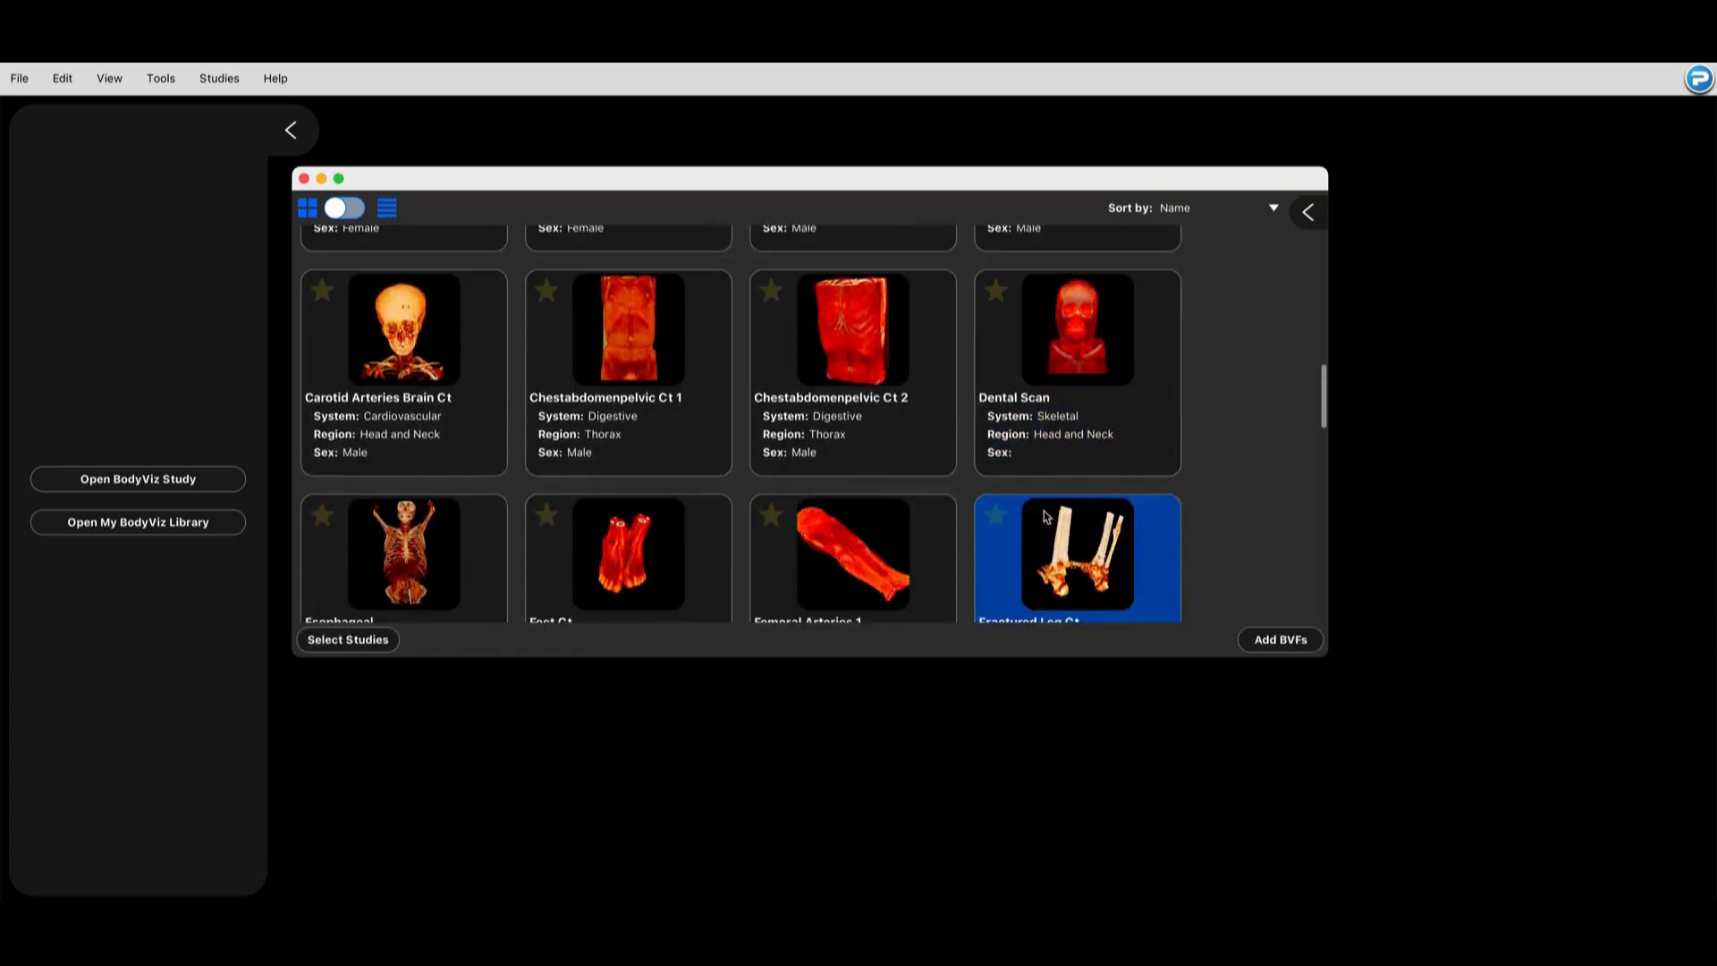
scroll(1045, 519, "down", 1)
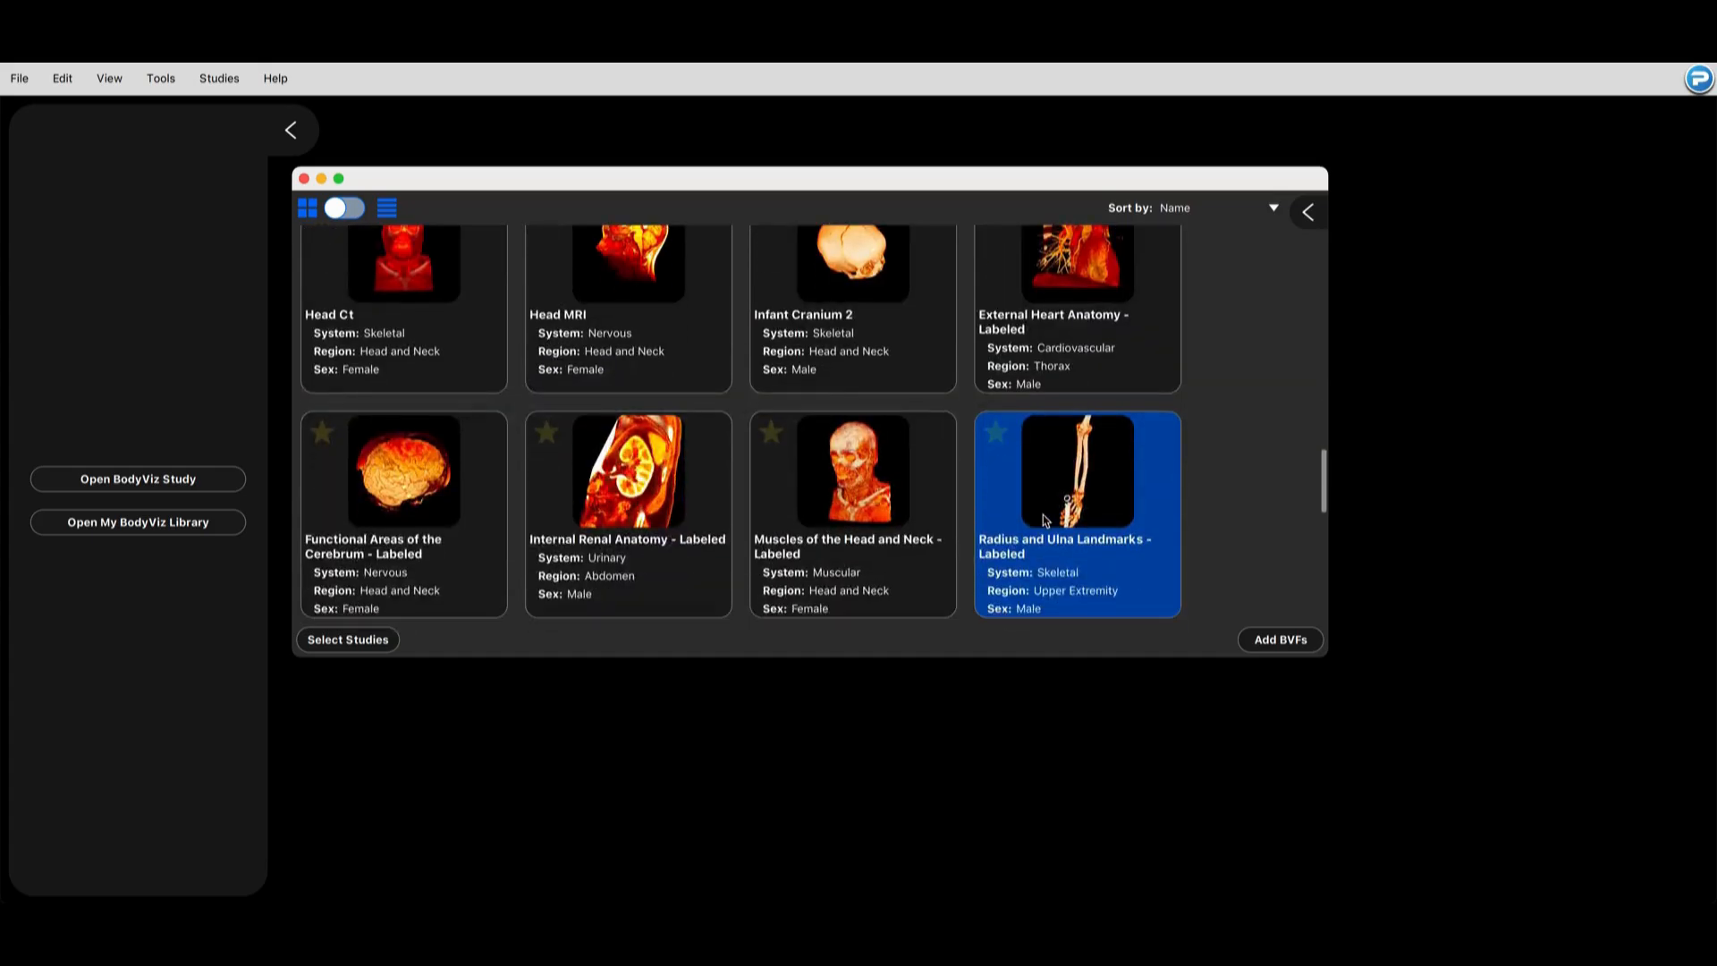
scroll(1045, 520, "down", 2)
scroll(1043, 517, "down", 2)
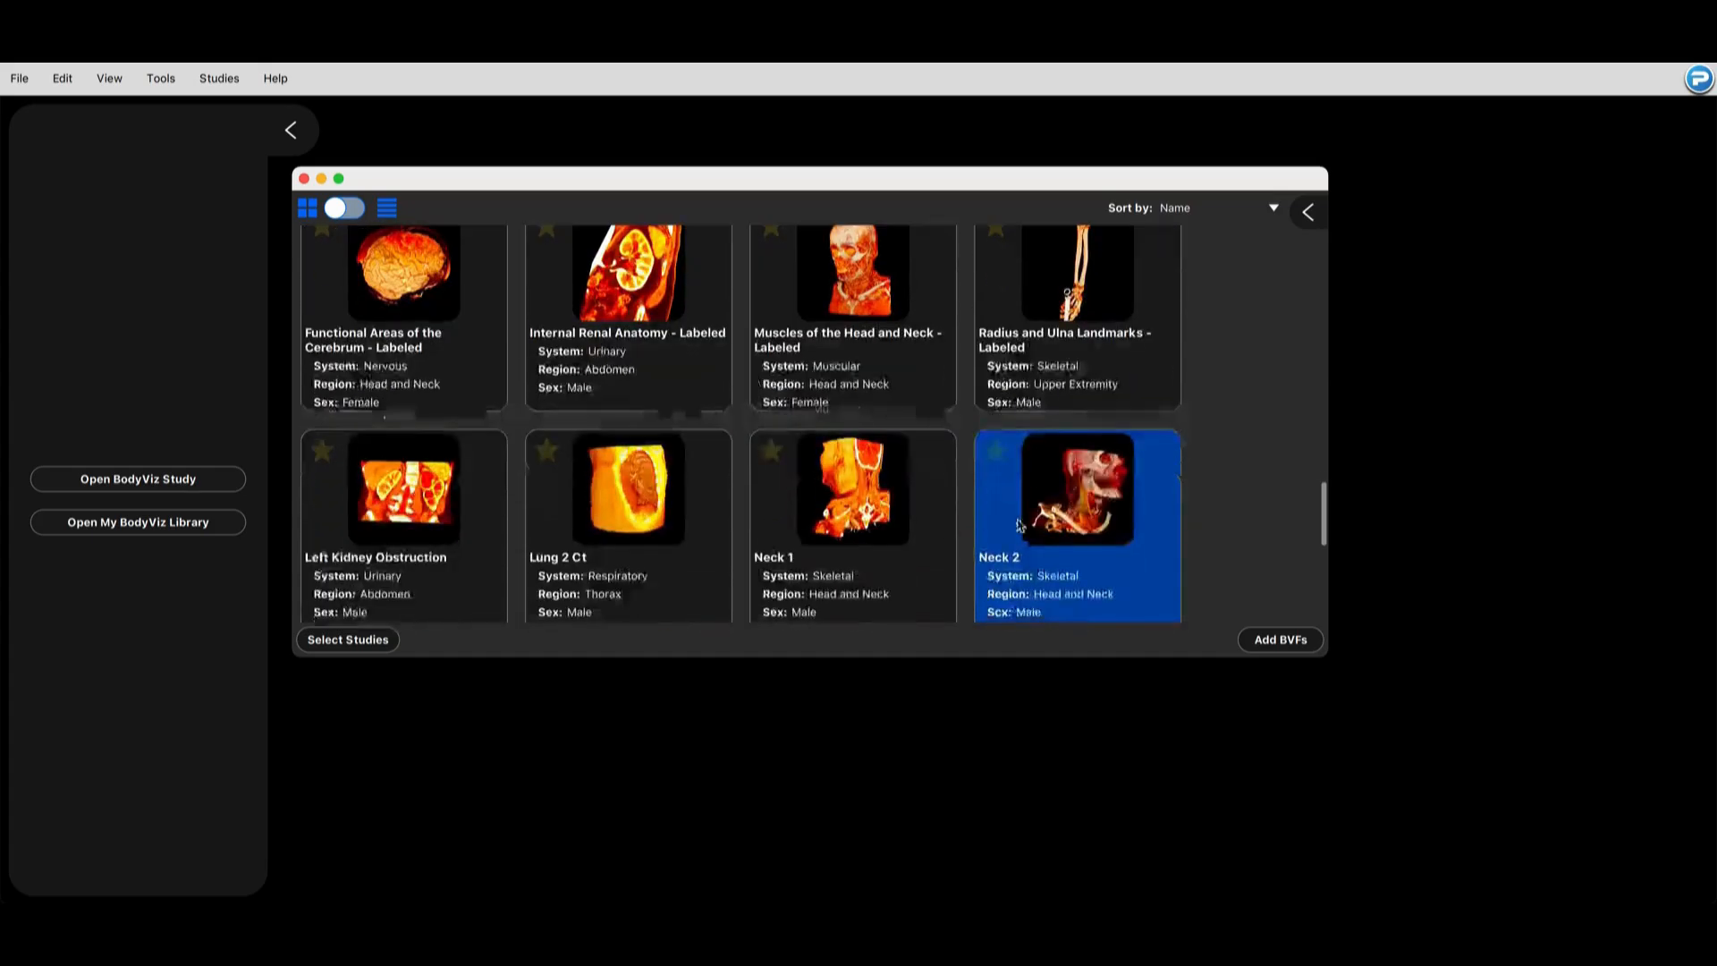
left_click(848, 472)
left_click(1223, 629)
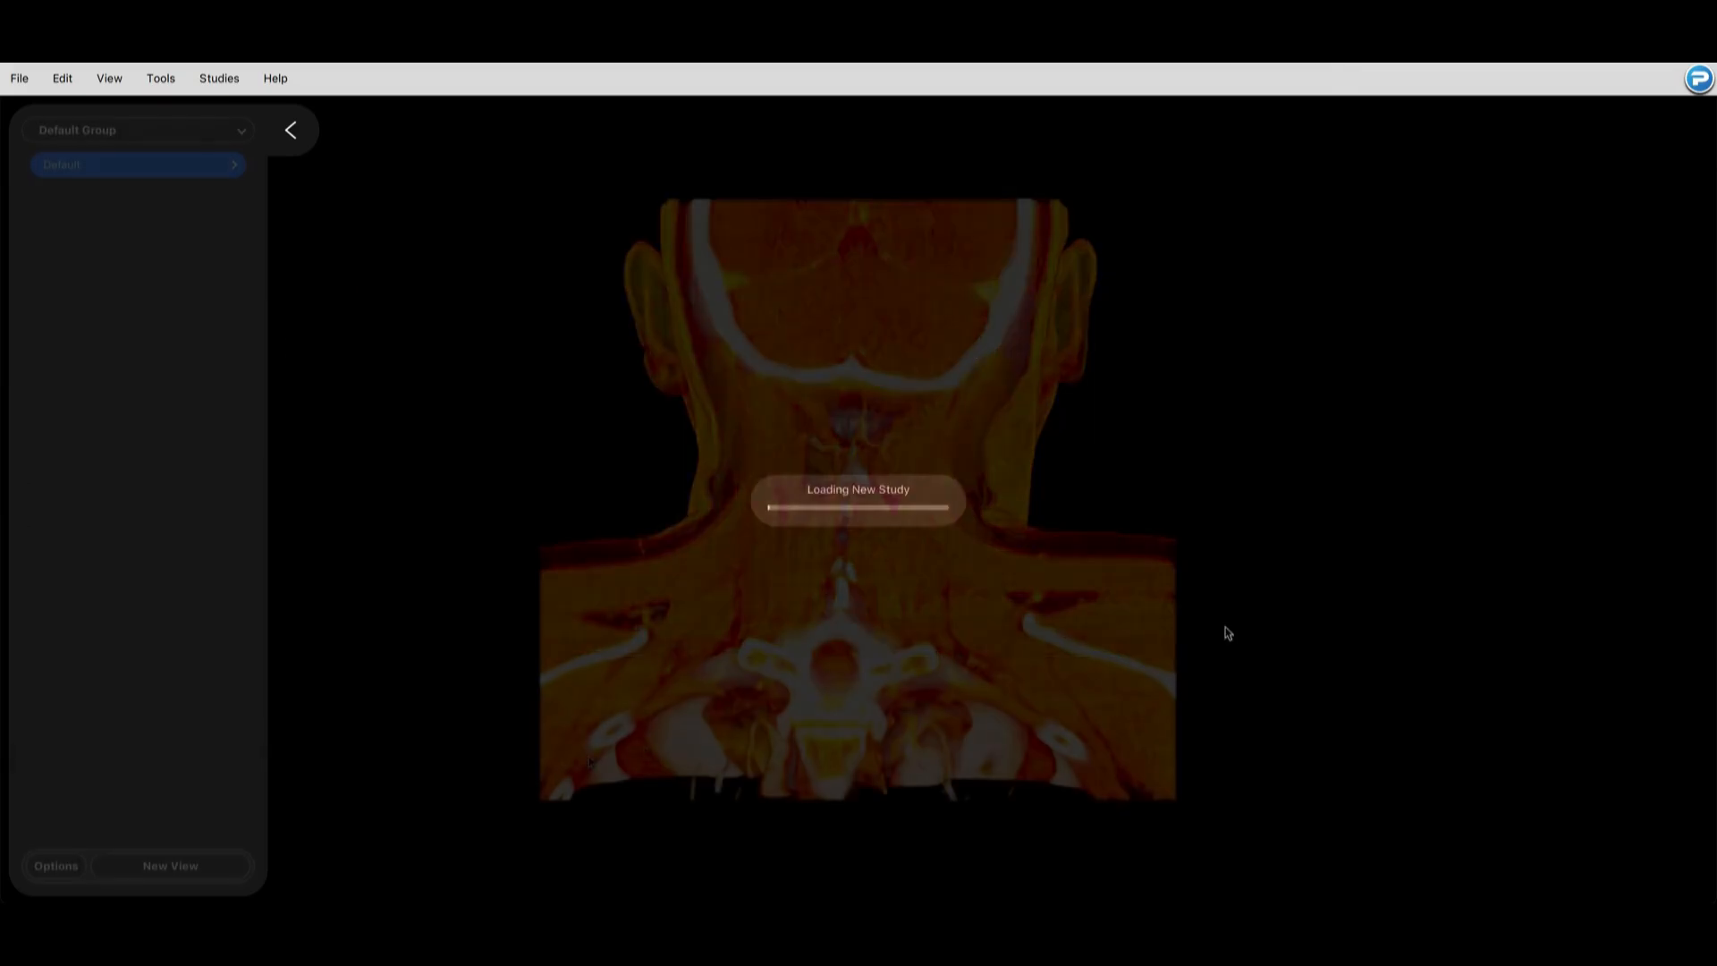
Step: Start a new view in Clipping mode and try adding a clipping plane with a different orientation to the neck
left_click(225, 877)
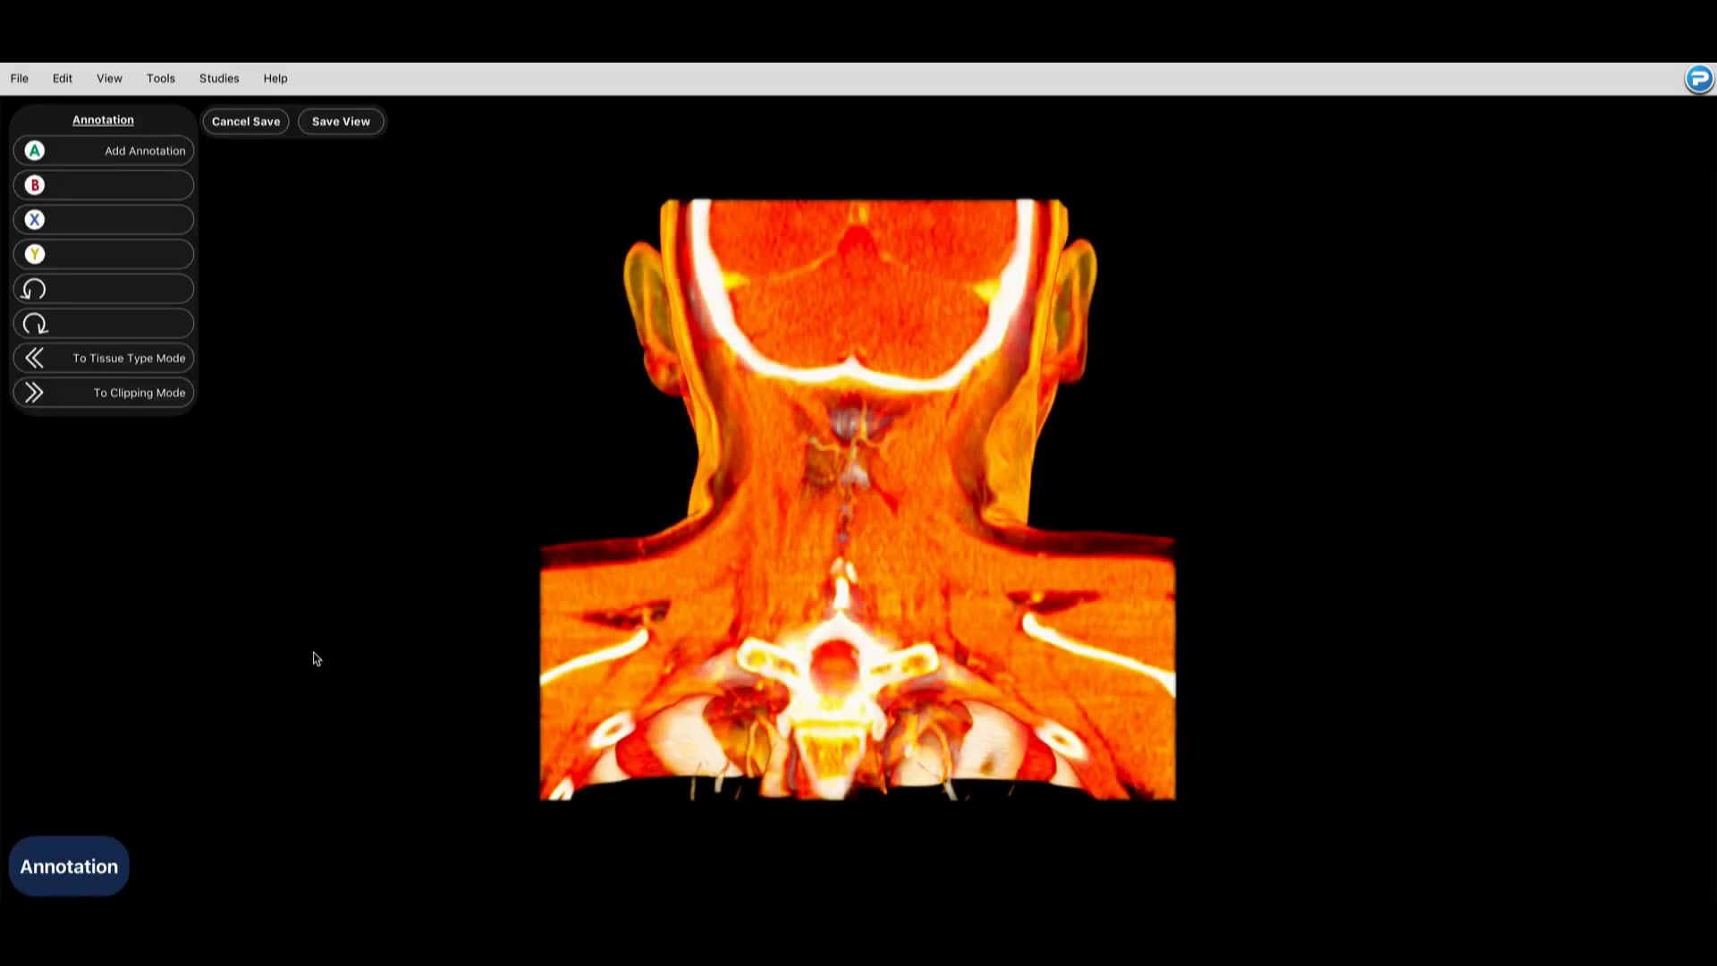
left_click(168, 397)
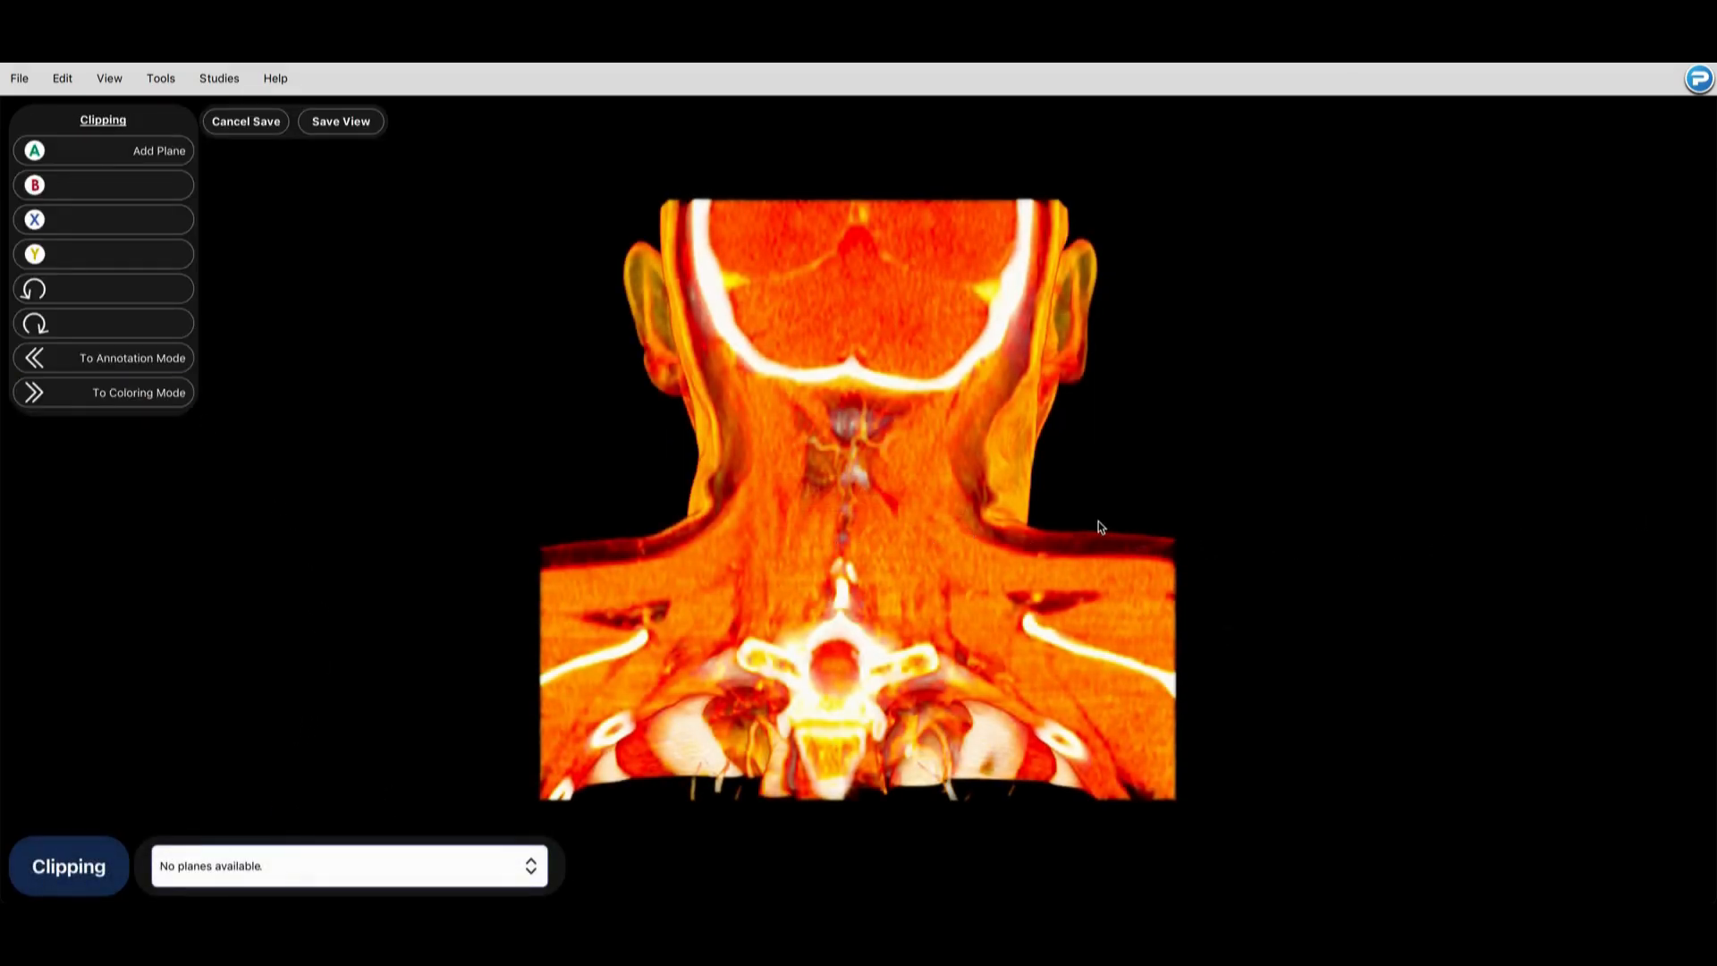
left_click_drag(1100, 526, 479, 529)
left_click_drag(1177, 533, 242, 441)
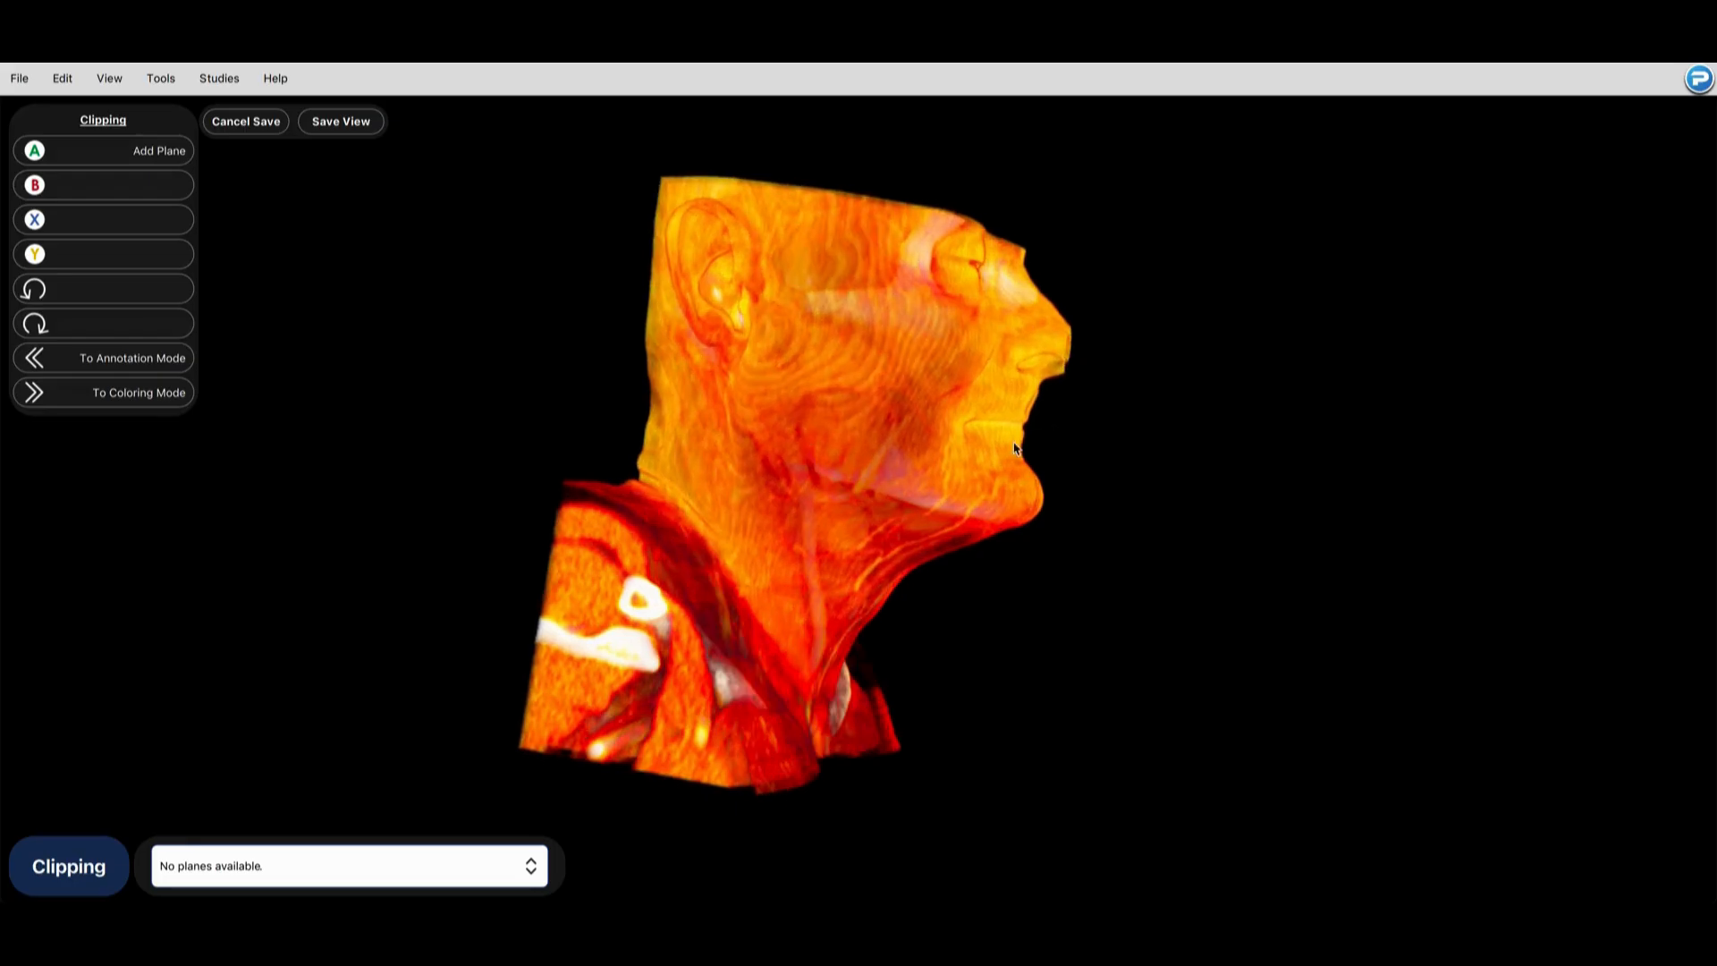
left_click(160, 151)
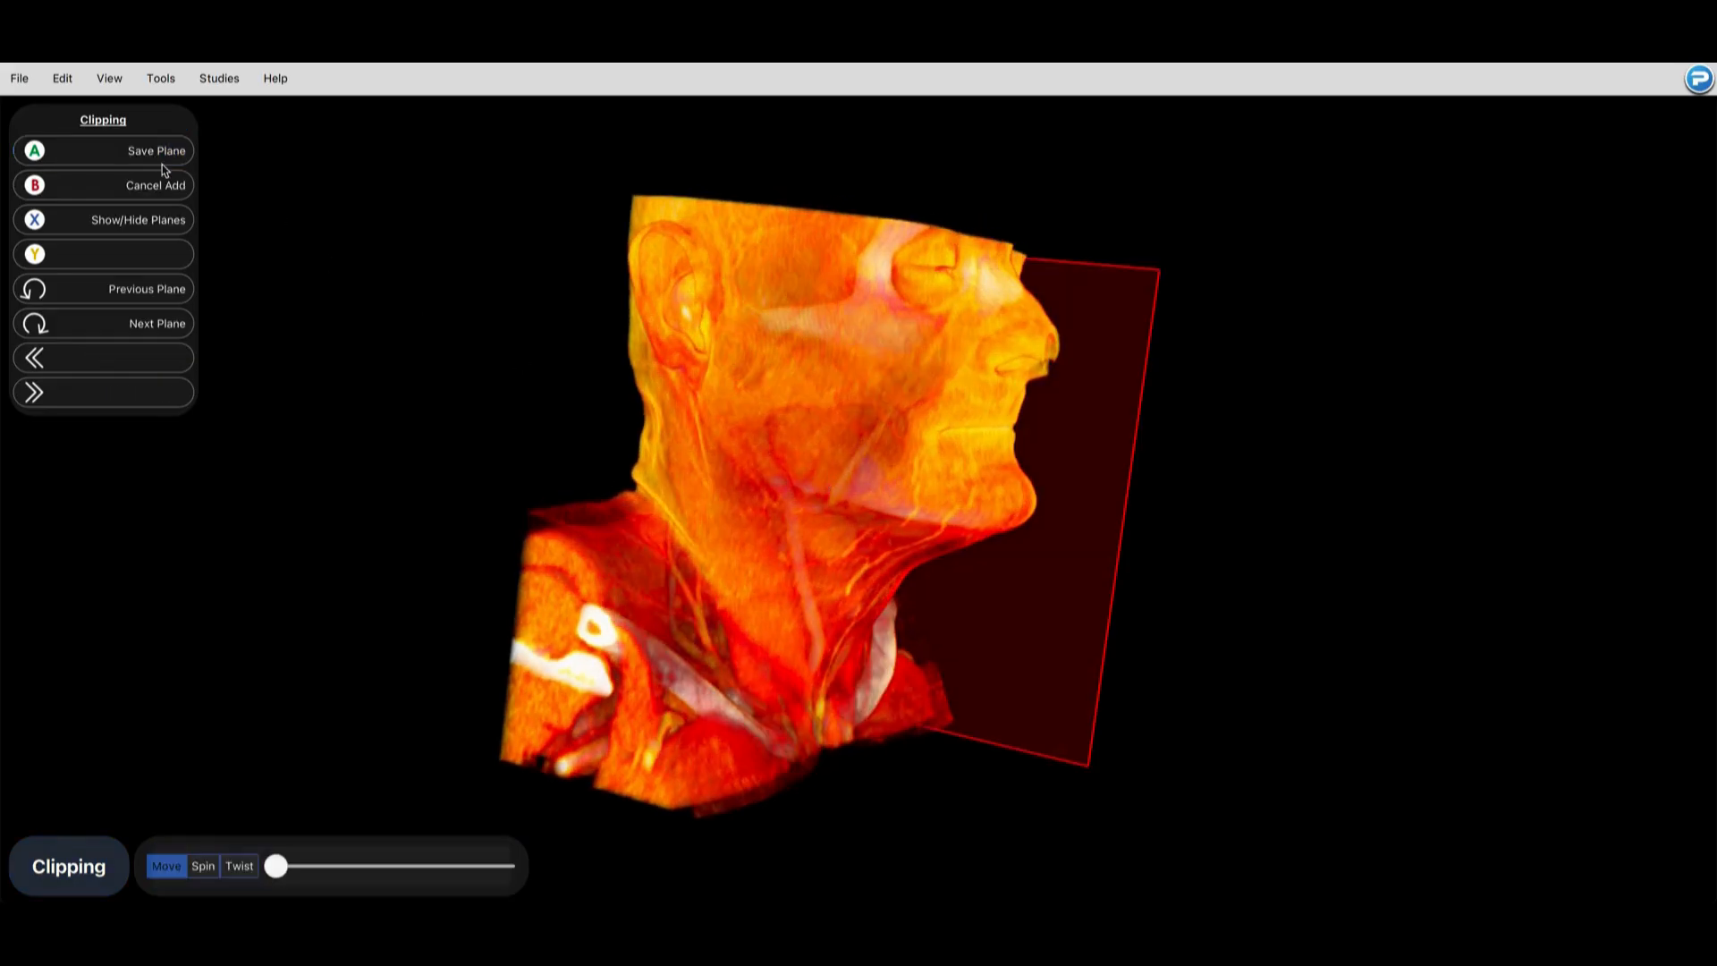
left_click(134, 331)
mouse_move(277, 867)
left_mouse_down()
mouse_move(375, 864)
mouse_move(408, 845)
mouse_move(252, 859)
left_mouse_up()
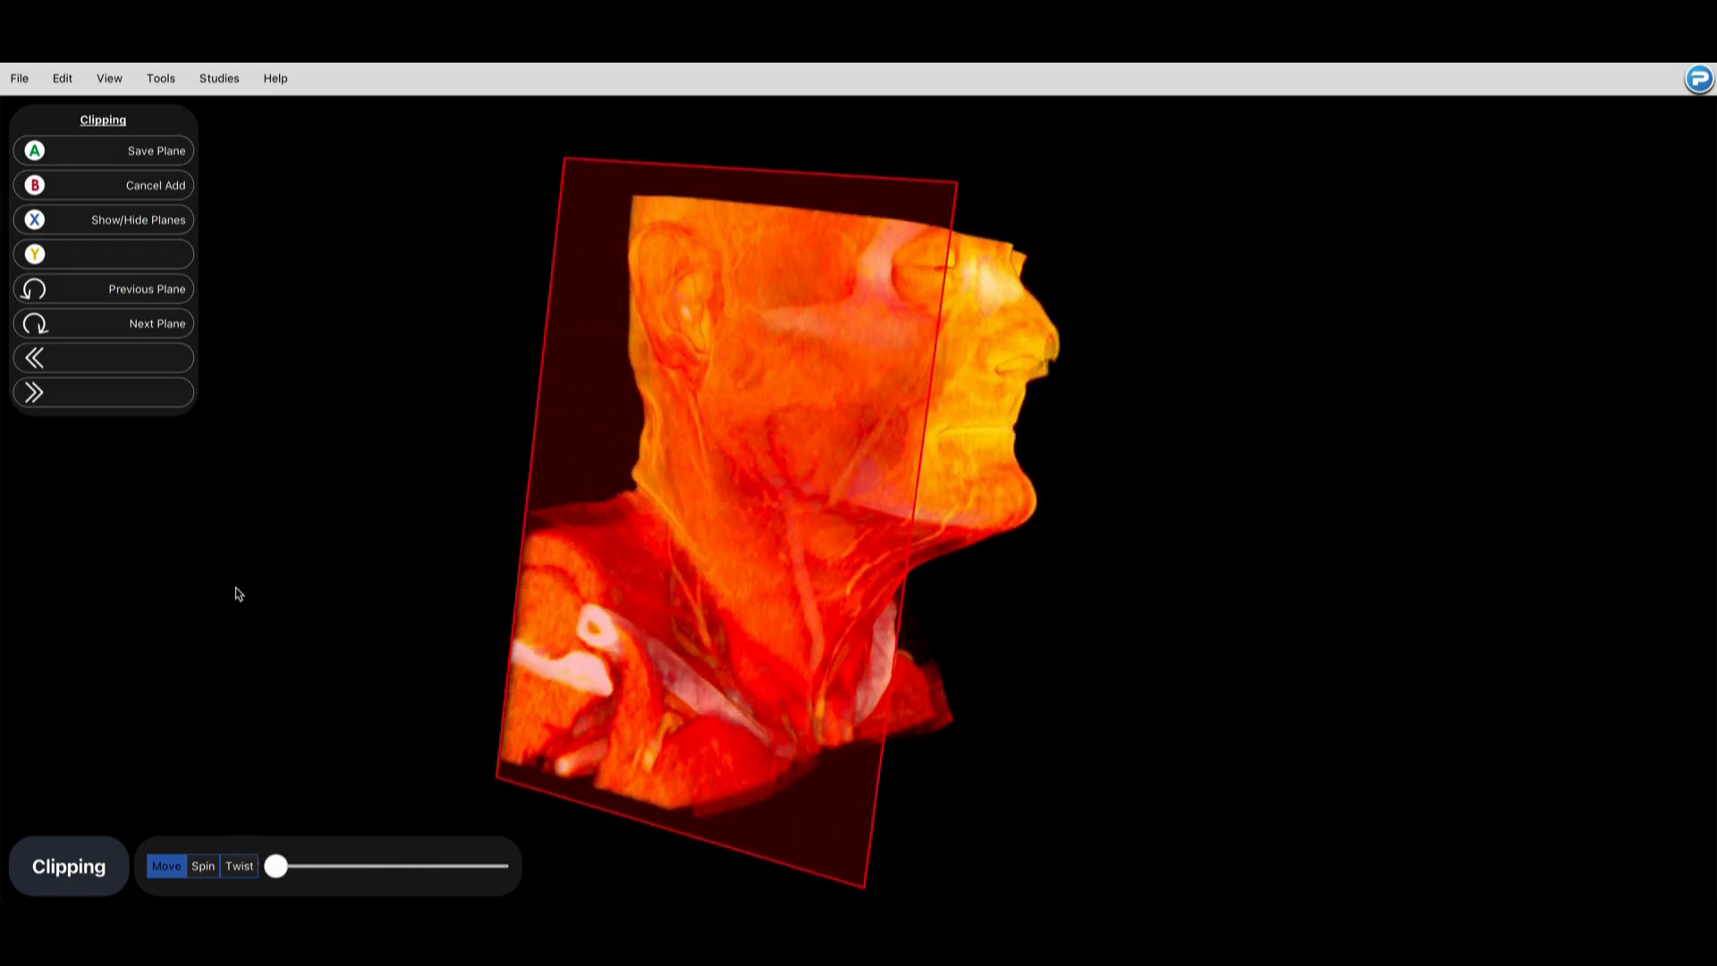
left_click(152, 184)
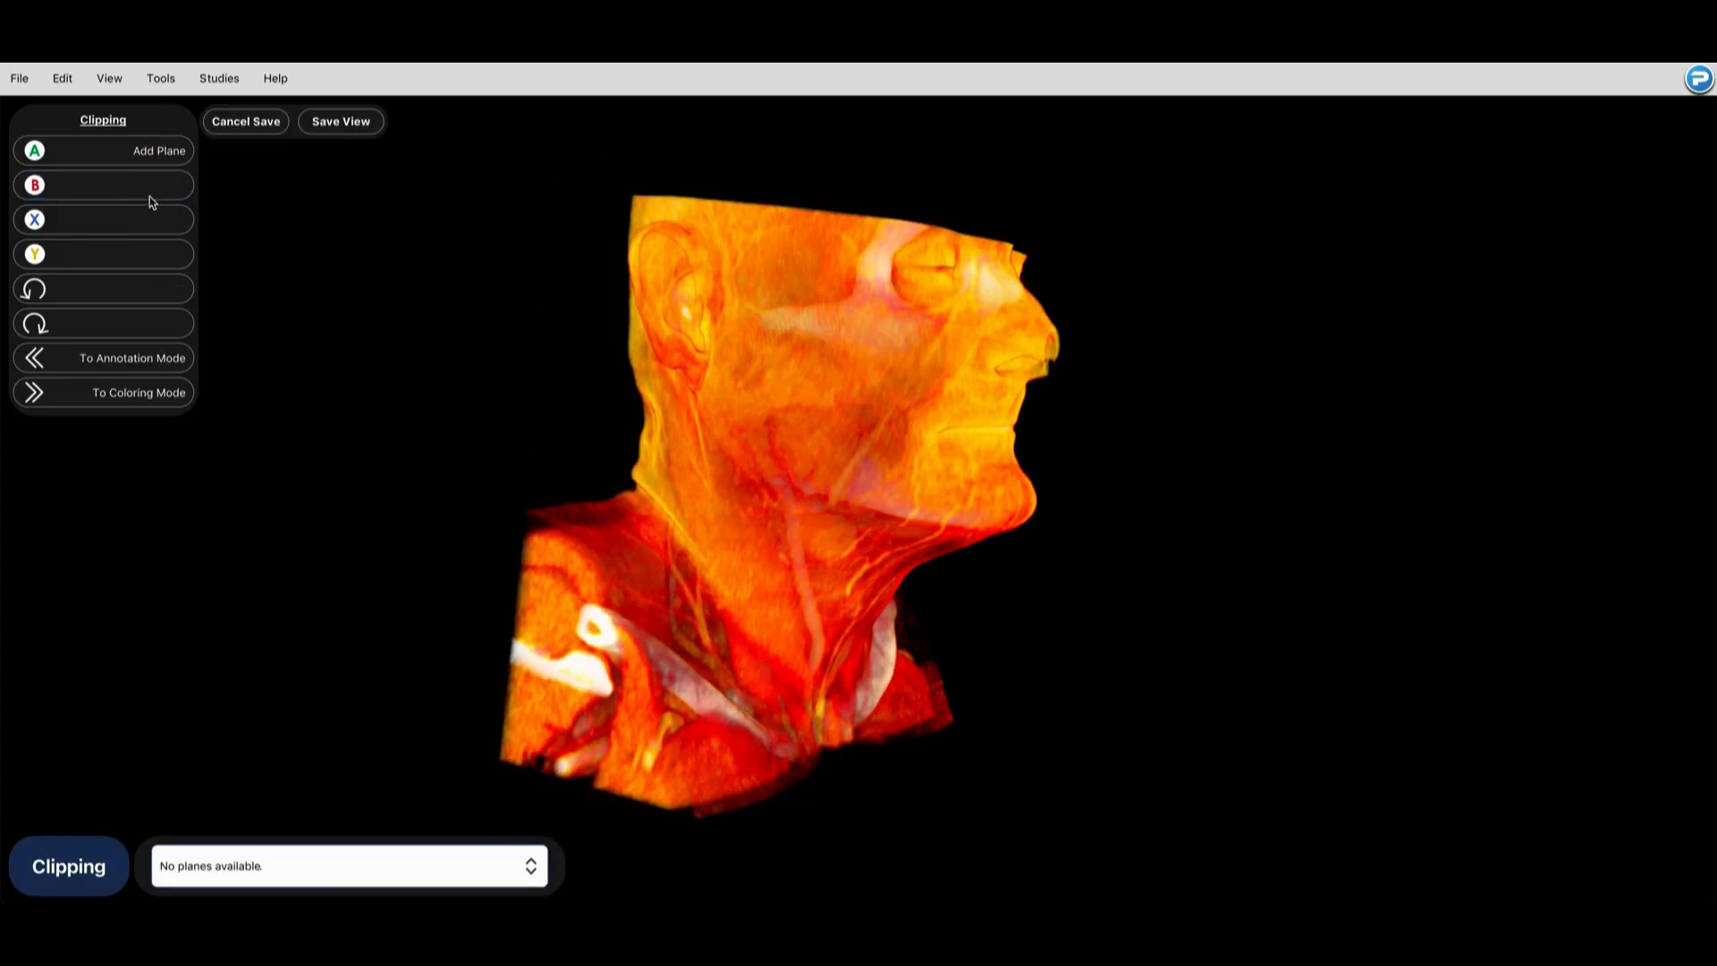
Step: Switch to Tissue Type mode and cycle through the preset tissue types to SoftTissue1 while viewing the neck from the front
left_click(130, 358)
left_click(132, 360)
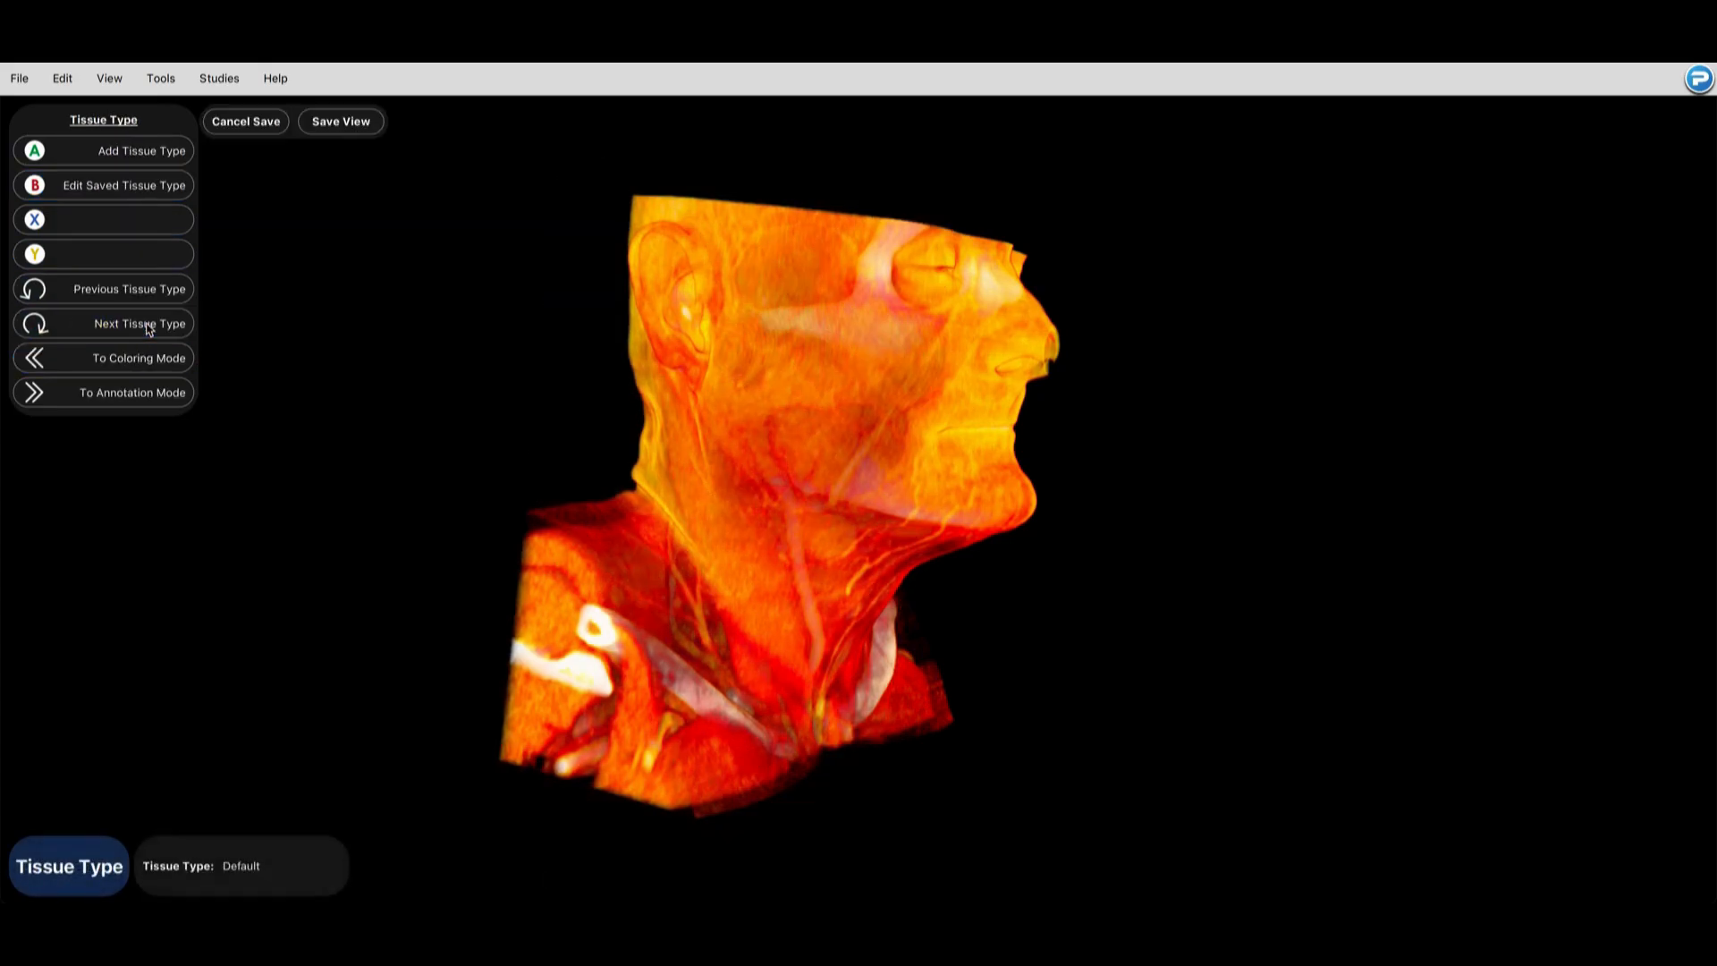
left_click(147, 326)
left_click_drag(902, 446, 146, 422)
left_click(146, 326)
left_click(146, 326)
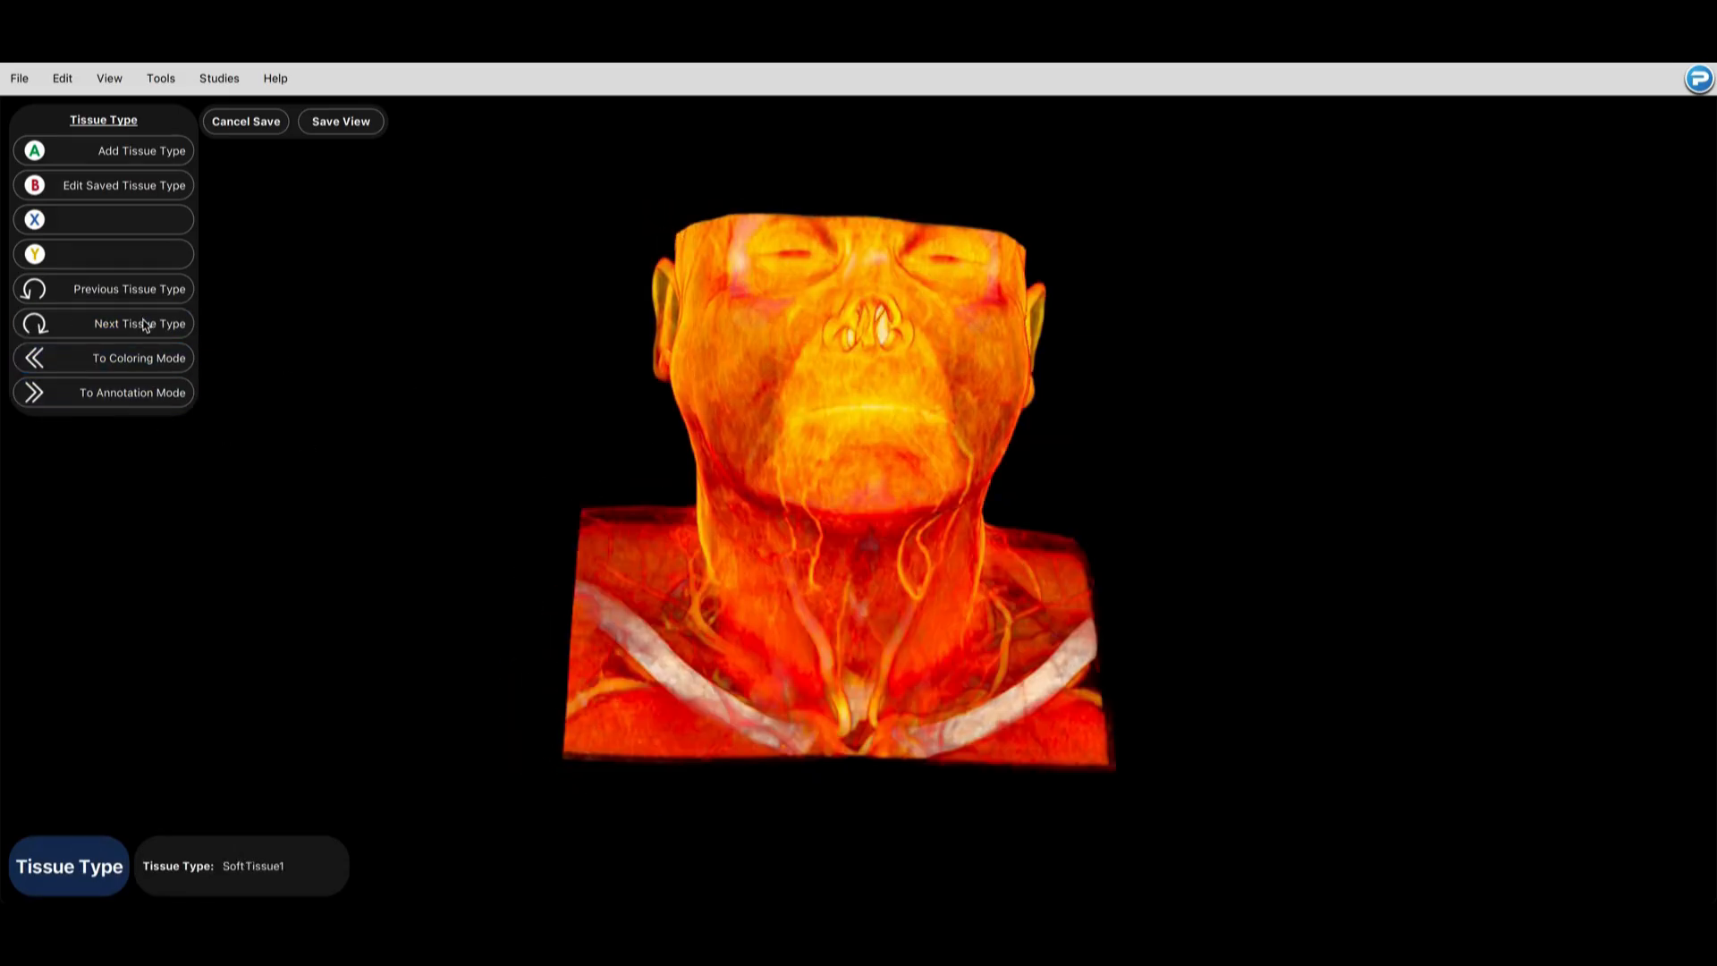
Step: Discard the unsaved view and close the neck study
left_click(254, 130)
left_click(219, 78)
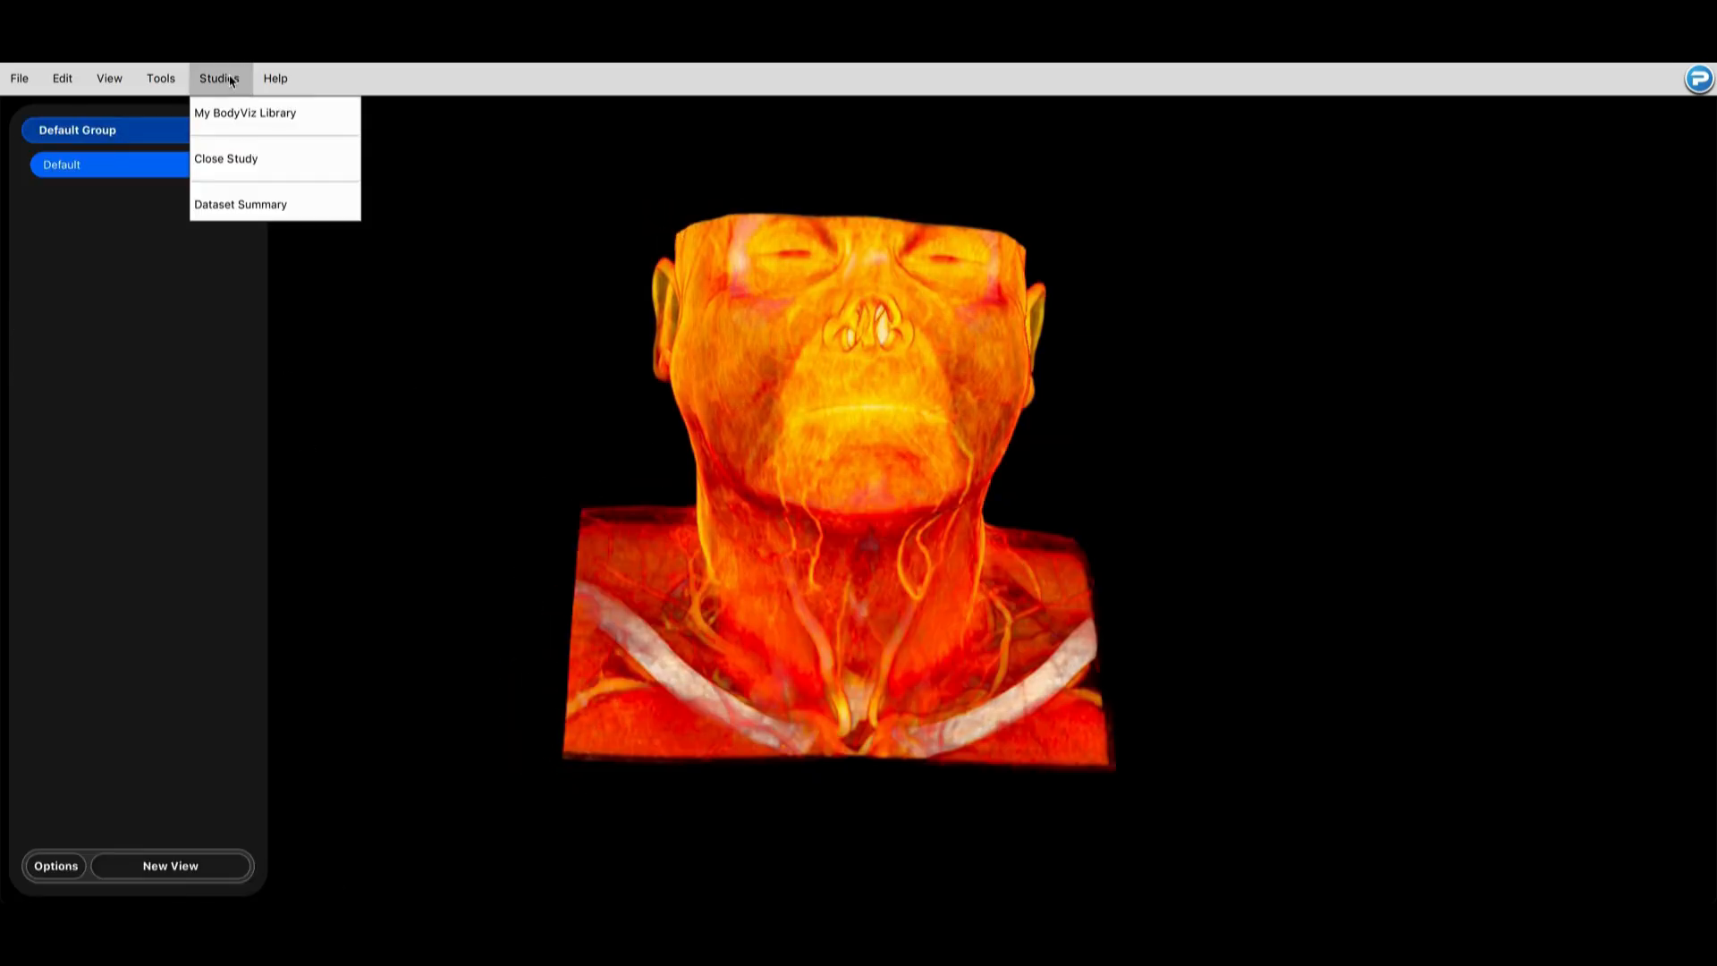
left_click(246, 157)
Step: Load the Head Ct study from the BodyViz library
left_click(400, 474)
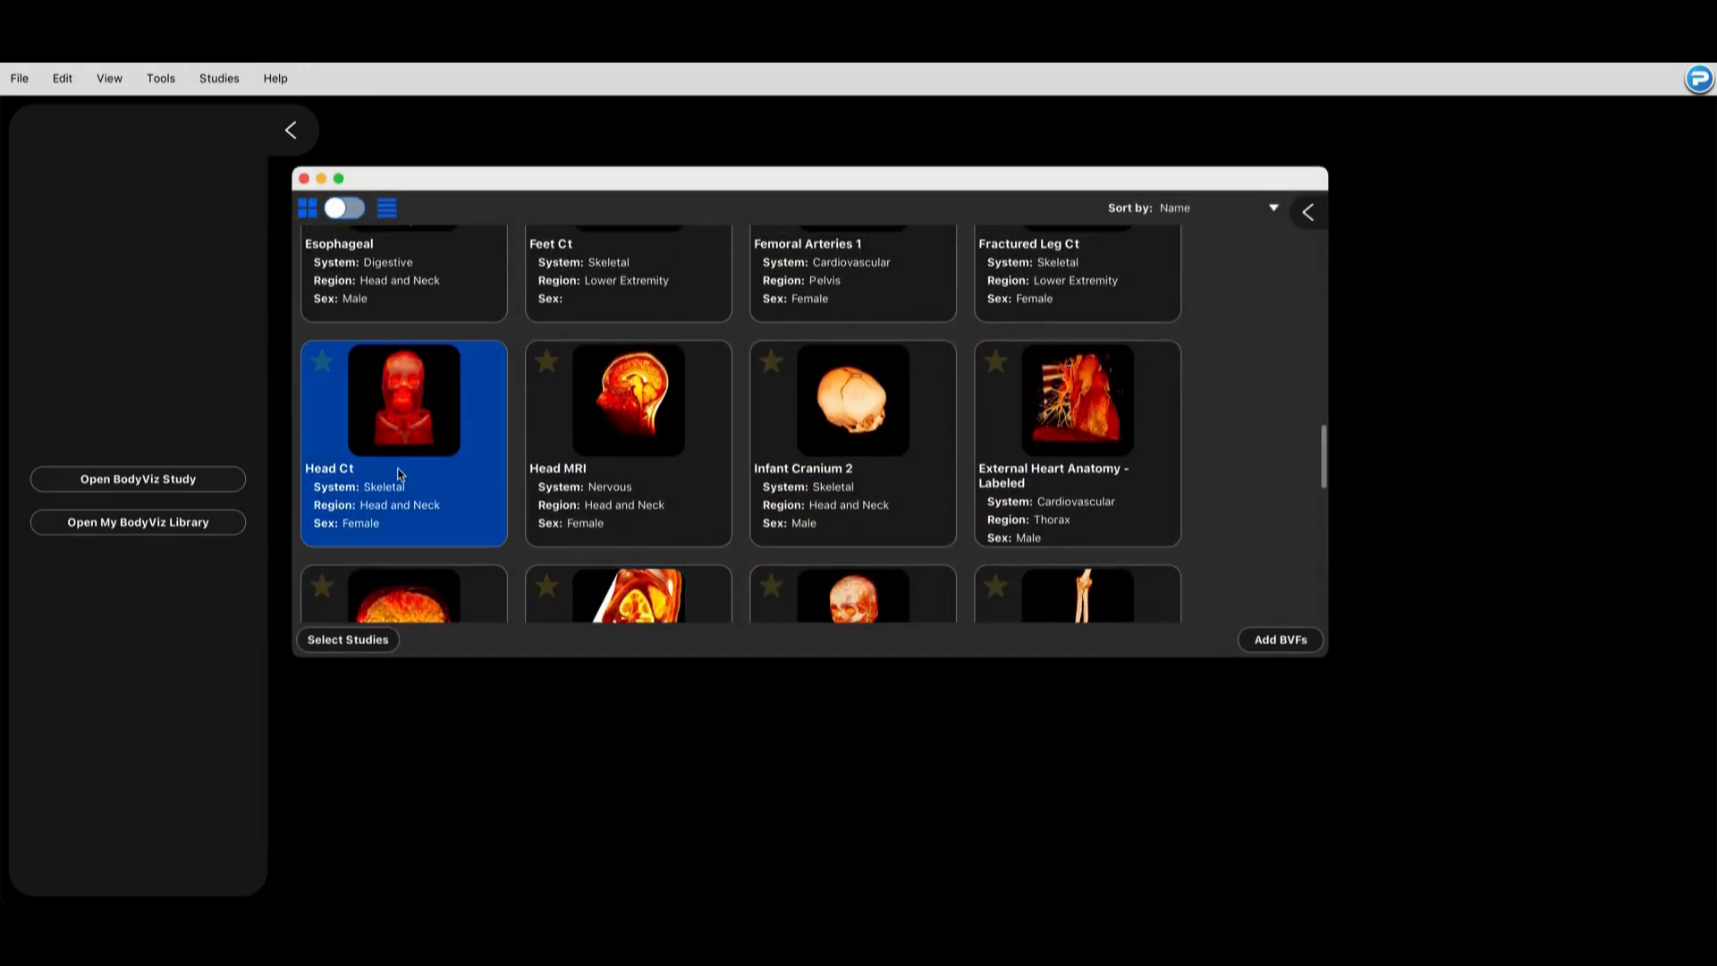
double_click(399, 474)
left_click(1256, 628)
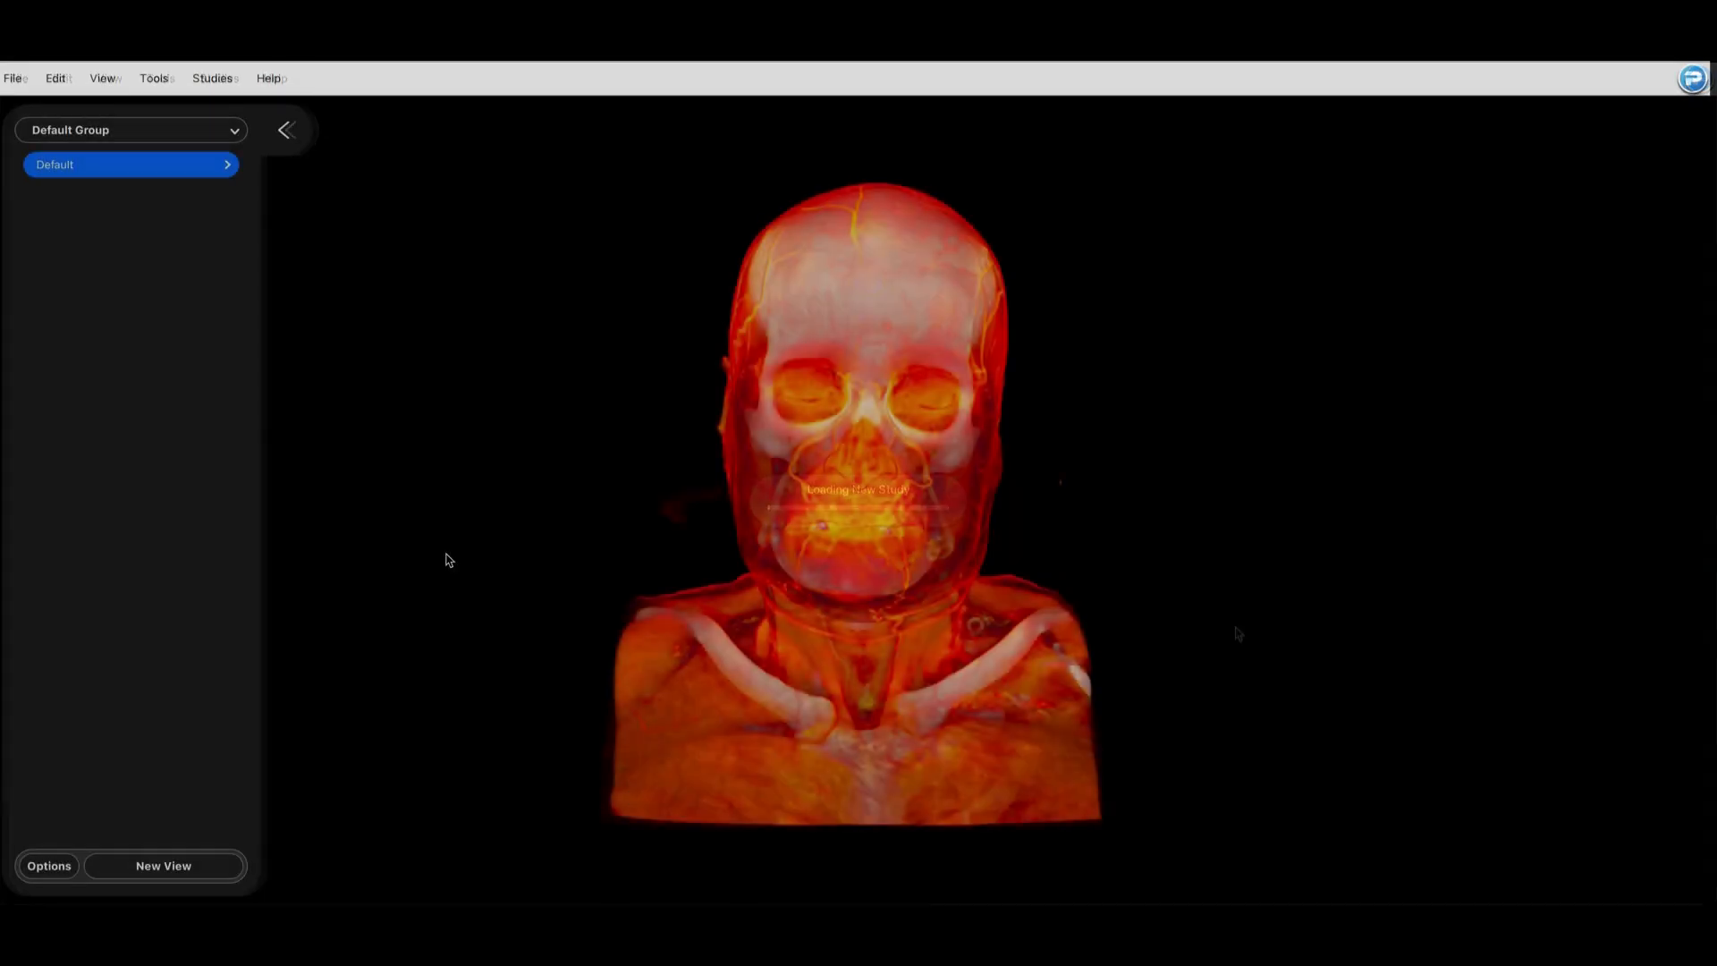
Step: Start a new view in Clipping mode and save a side clipping plane that cuts off the patient's outer left shoulder
left_click(164, 866)
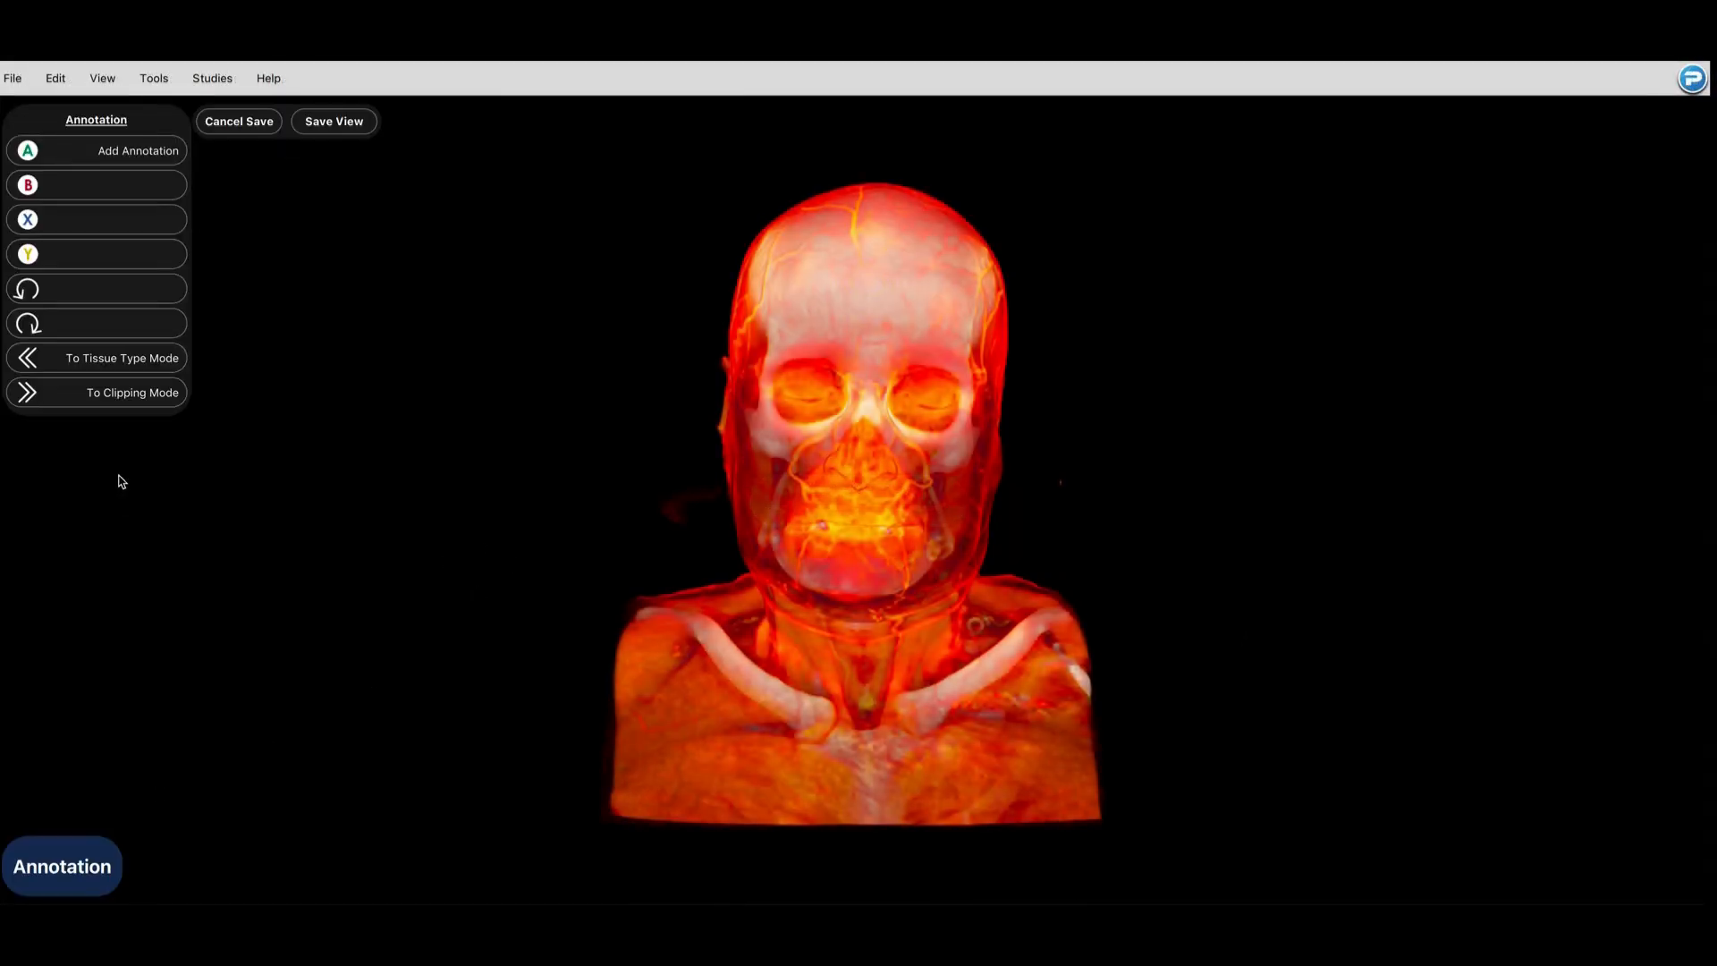
left_click(104, 394)
left_click_drag(346, 557, 529, 567)
left_click(170, 154)
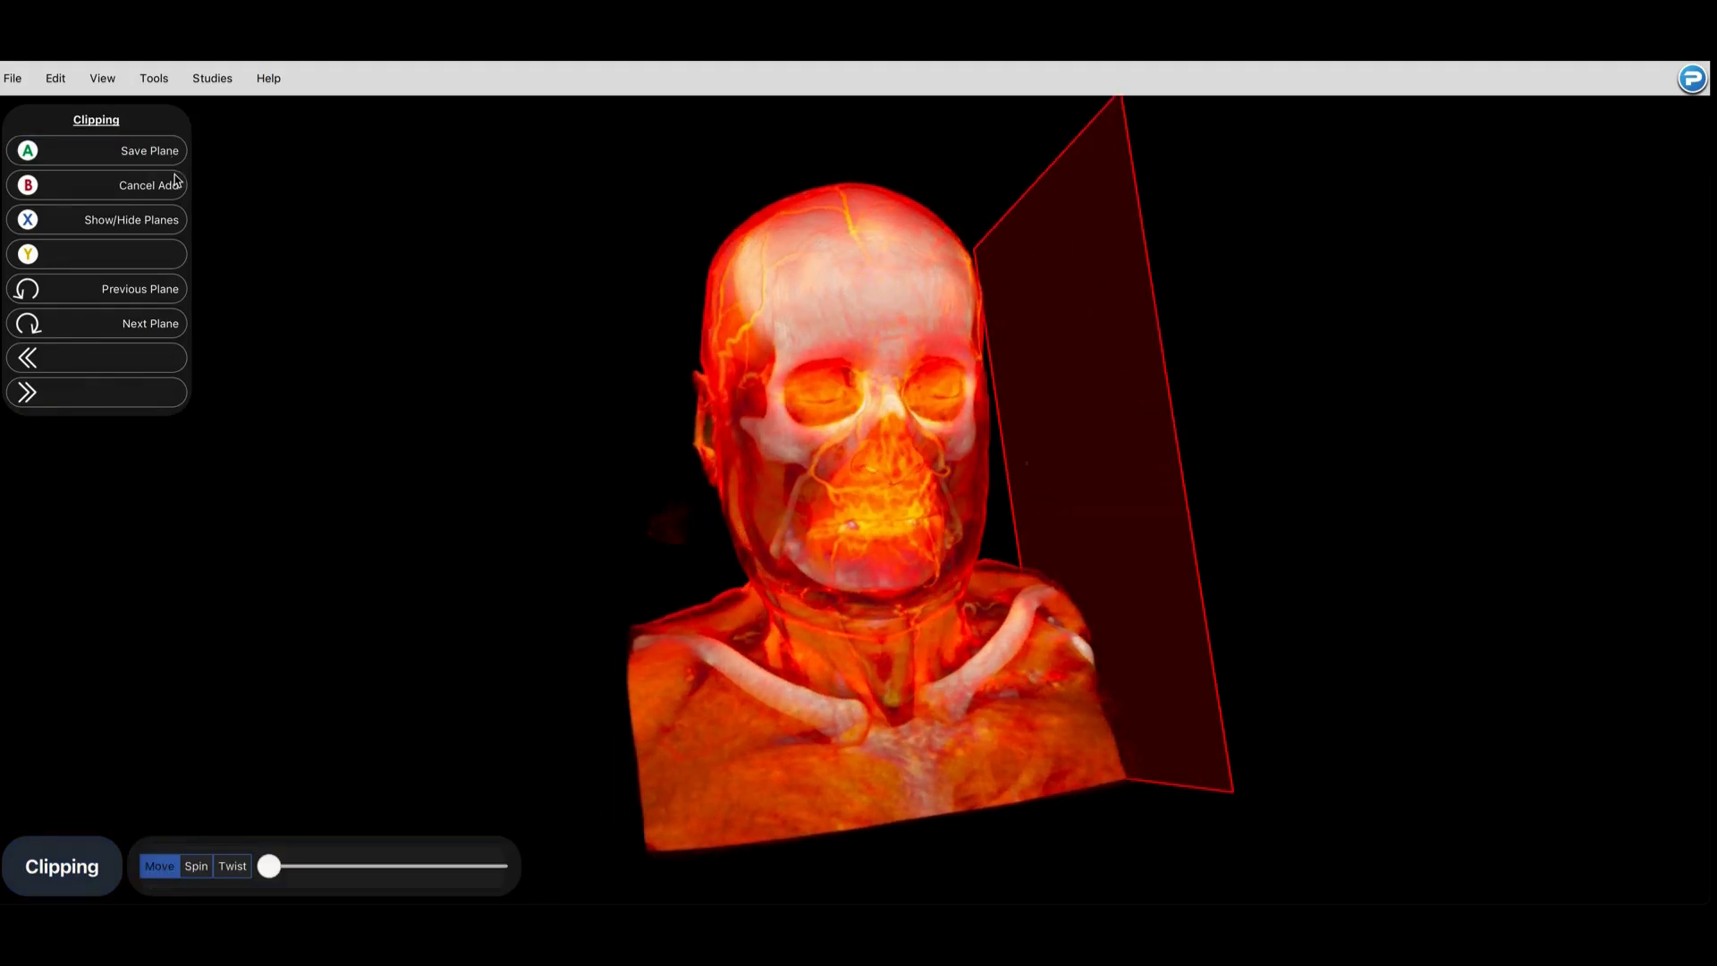
left_click_drag(274, 864, 302, 865)
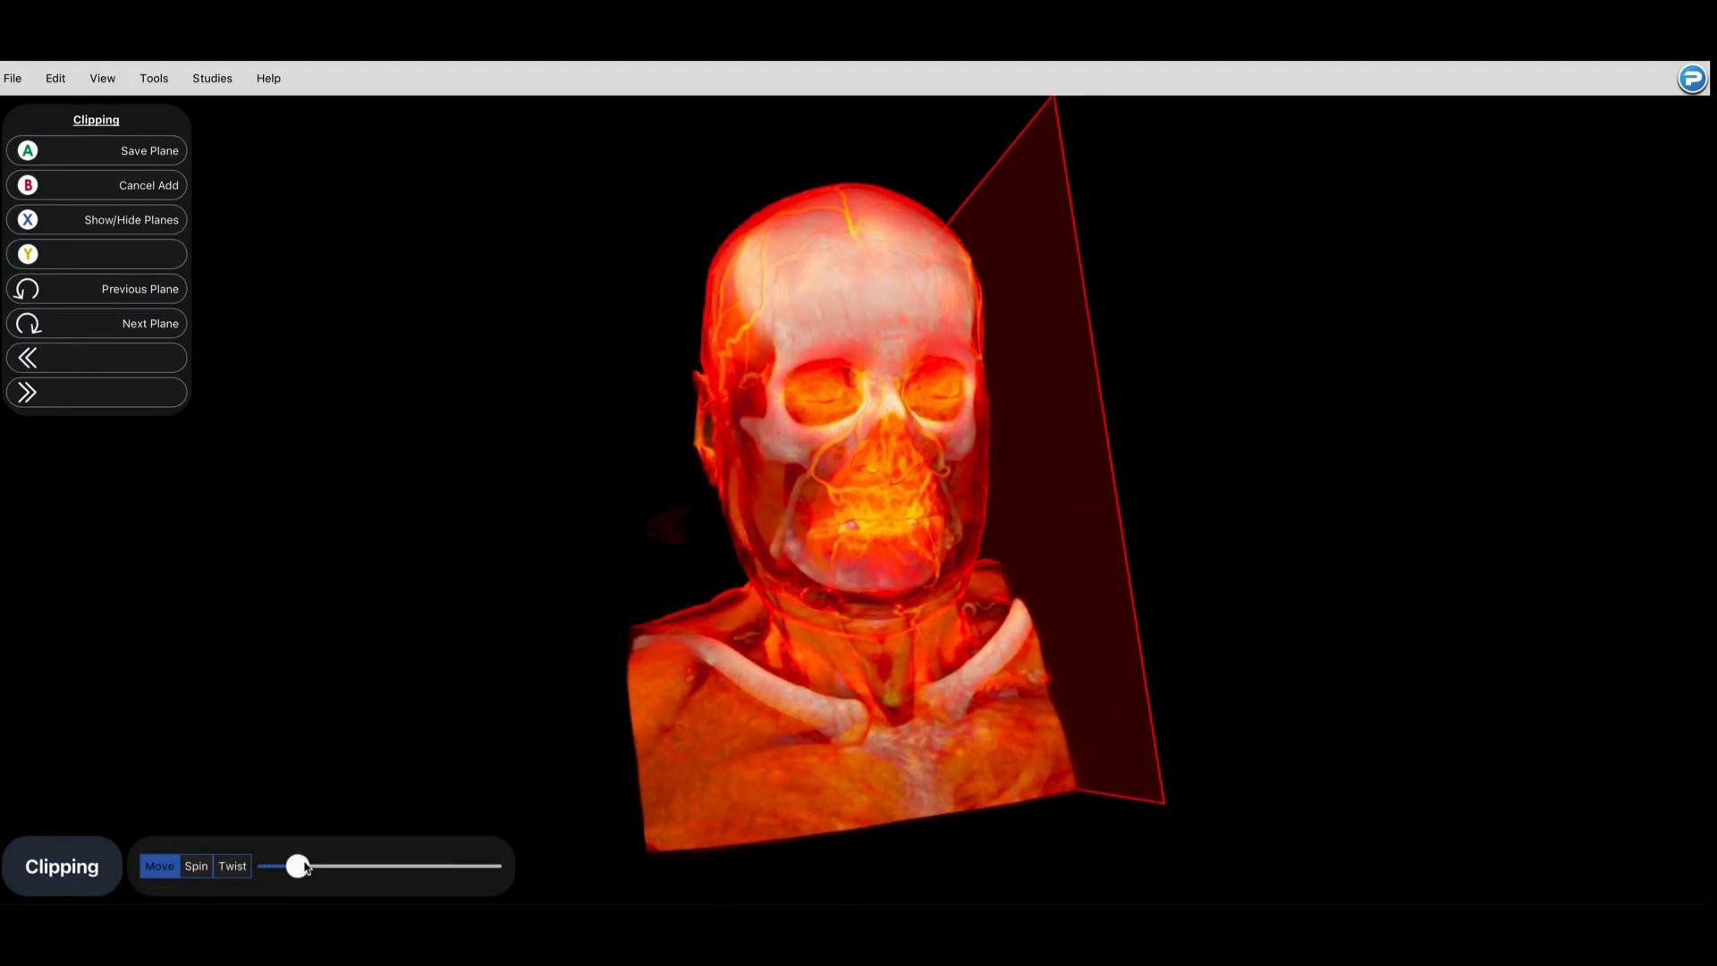
left_click_drag(671, 503, 499, 509)
left_click_drag(291, 875, 311, 872)
left_click_drag(405, 685, 555, 691)
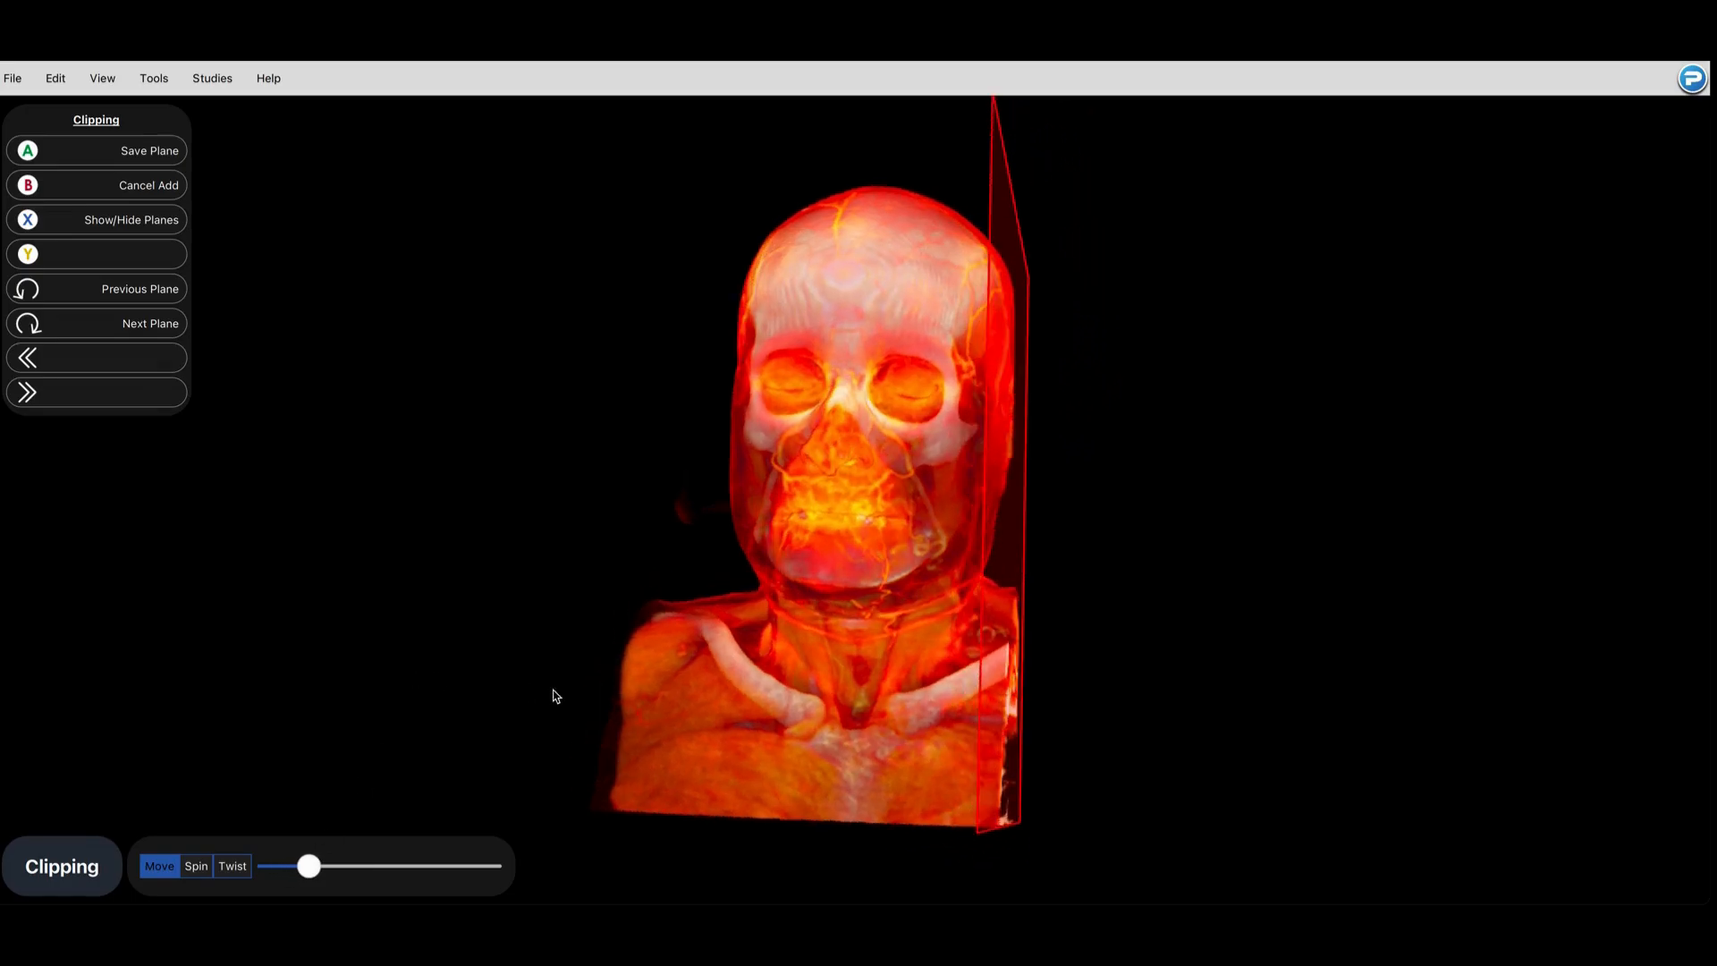
left_click(160, 154)
Step: Add and save a second clipping plane on the opposite side that cuts off the patient's outer right shoulder
left_click(160, 154)
left_click(156, 318)
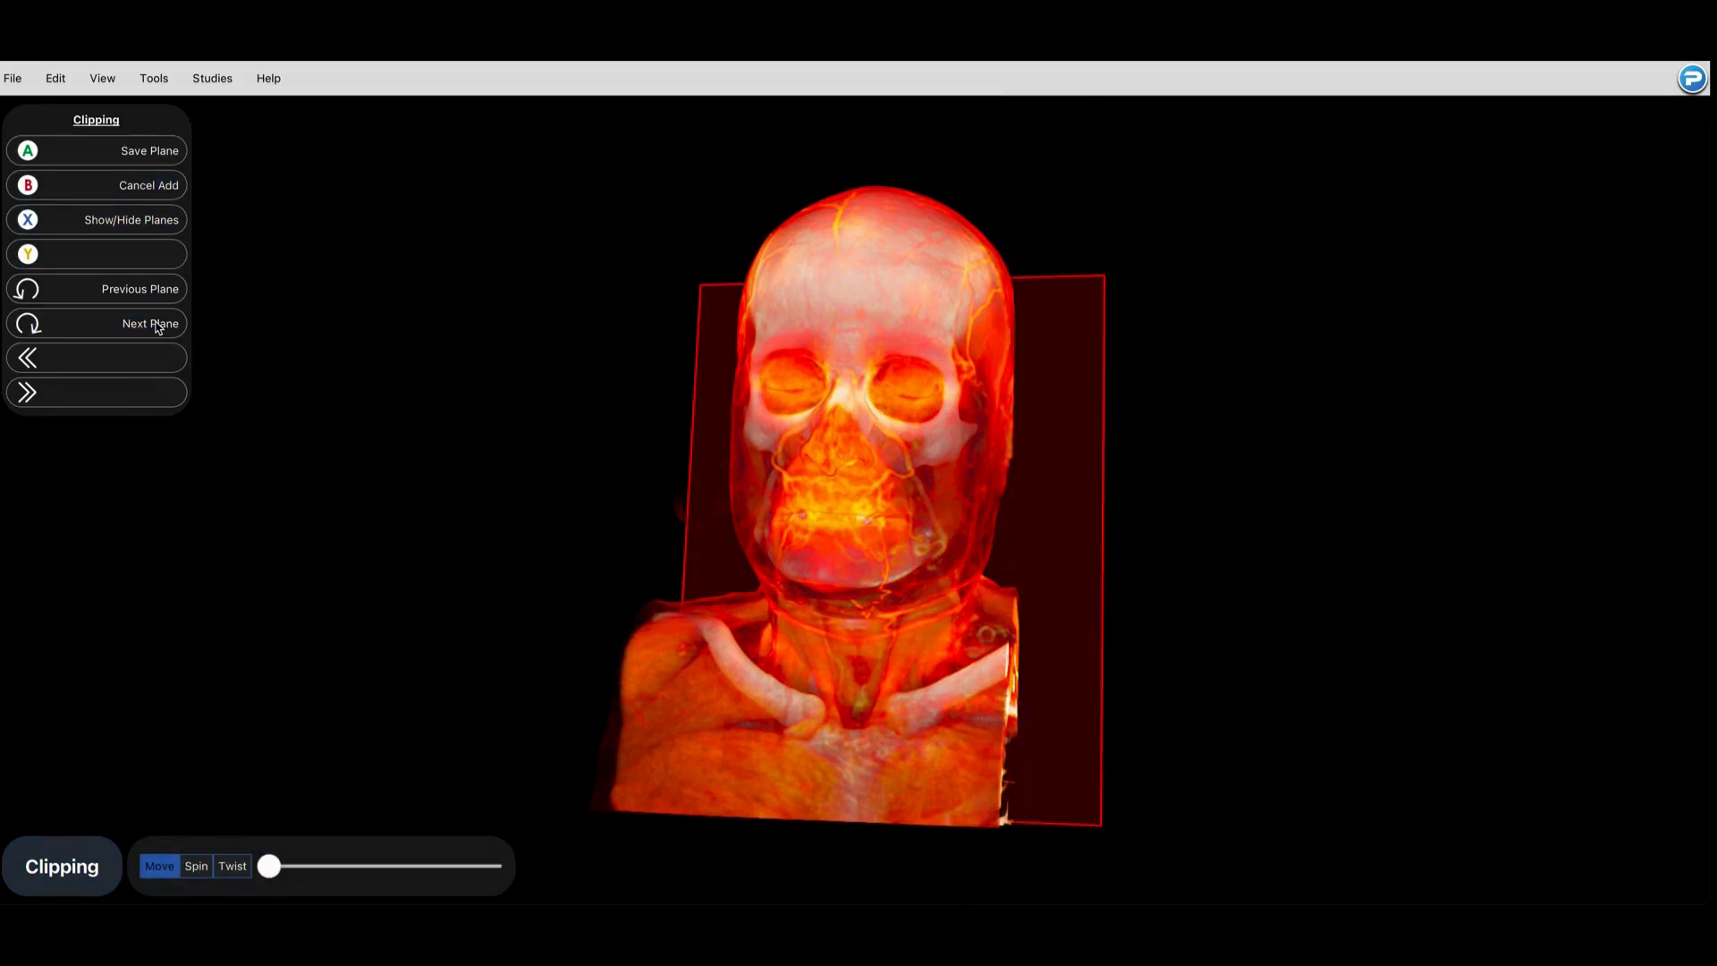
left_click_drag(270, 866, 318, 872)
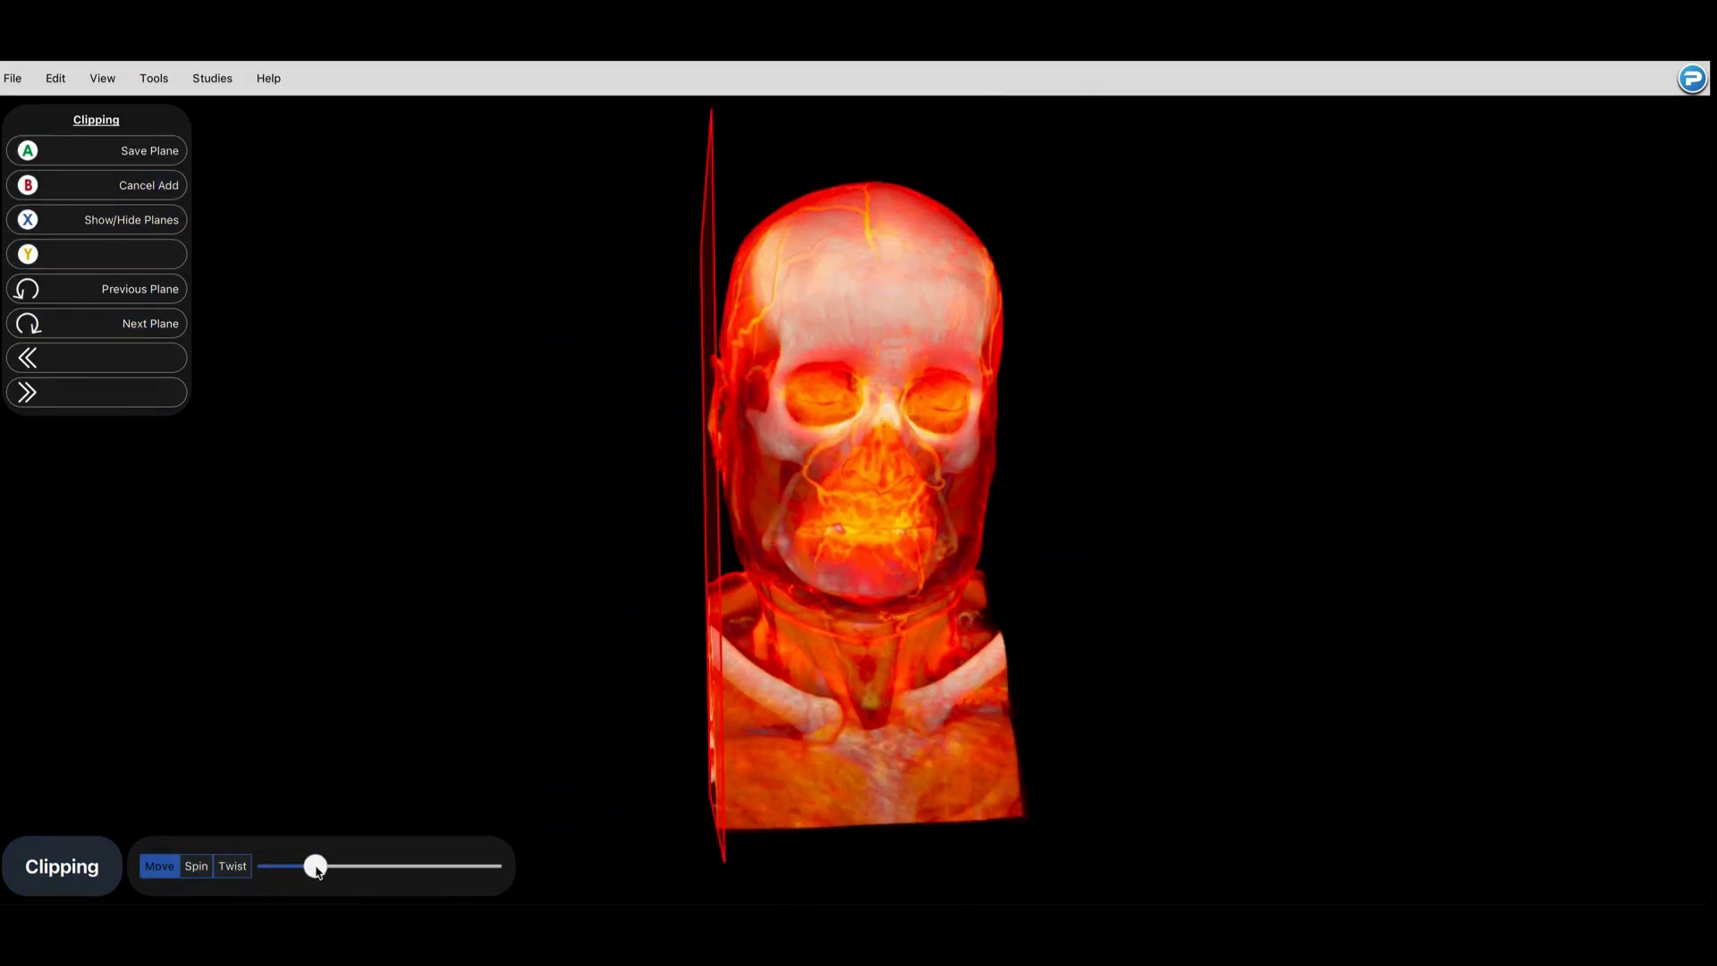
left_click(157, 149)
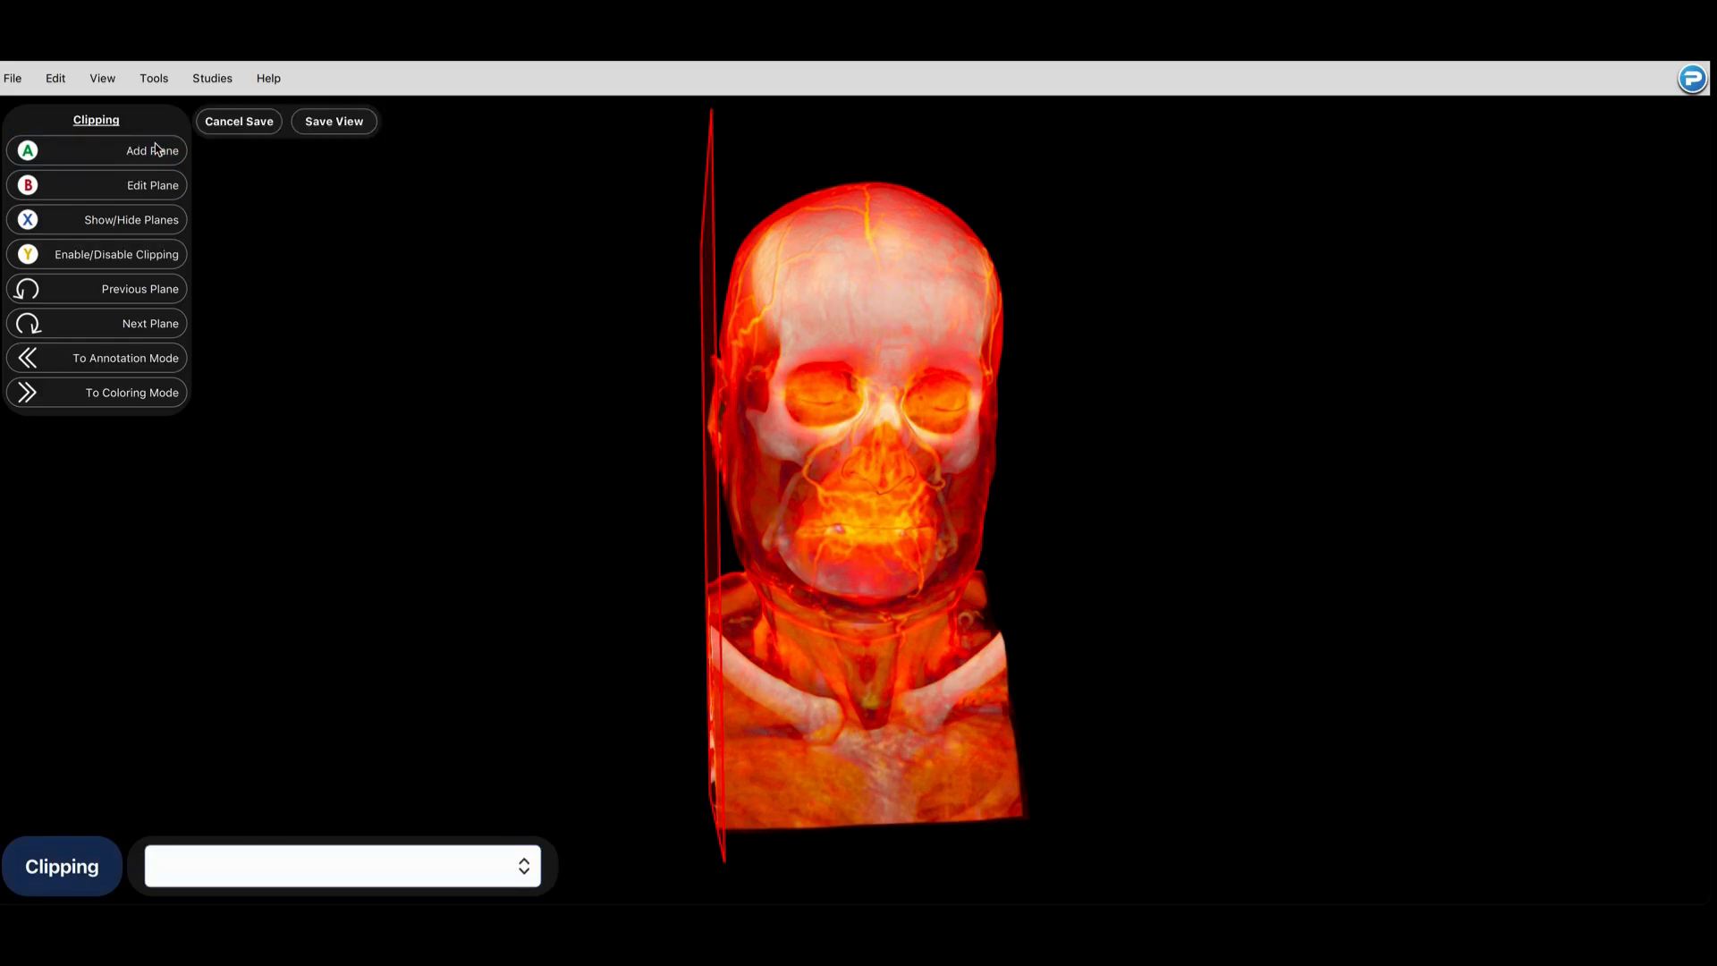
Step: Create a custom tissue type with a lower bound of 65 and an upper bound of 364, and save it as "Bone"
left_click(134, 392)
left_click(134, 393)
left_click_drag(1066, 433, 620, 440)
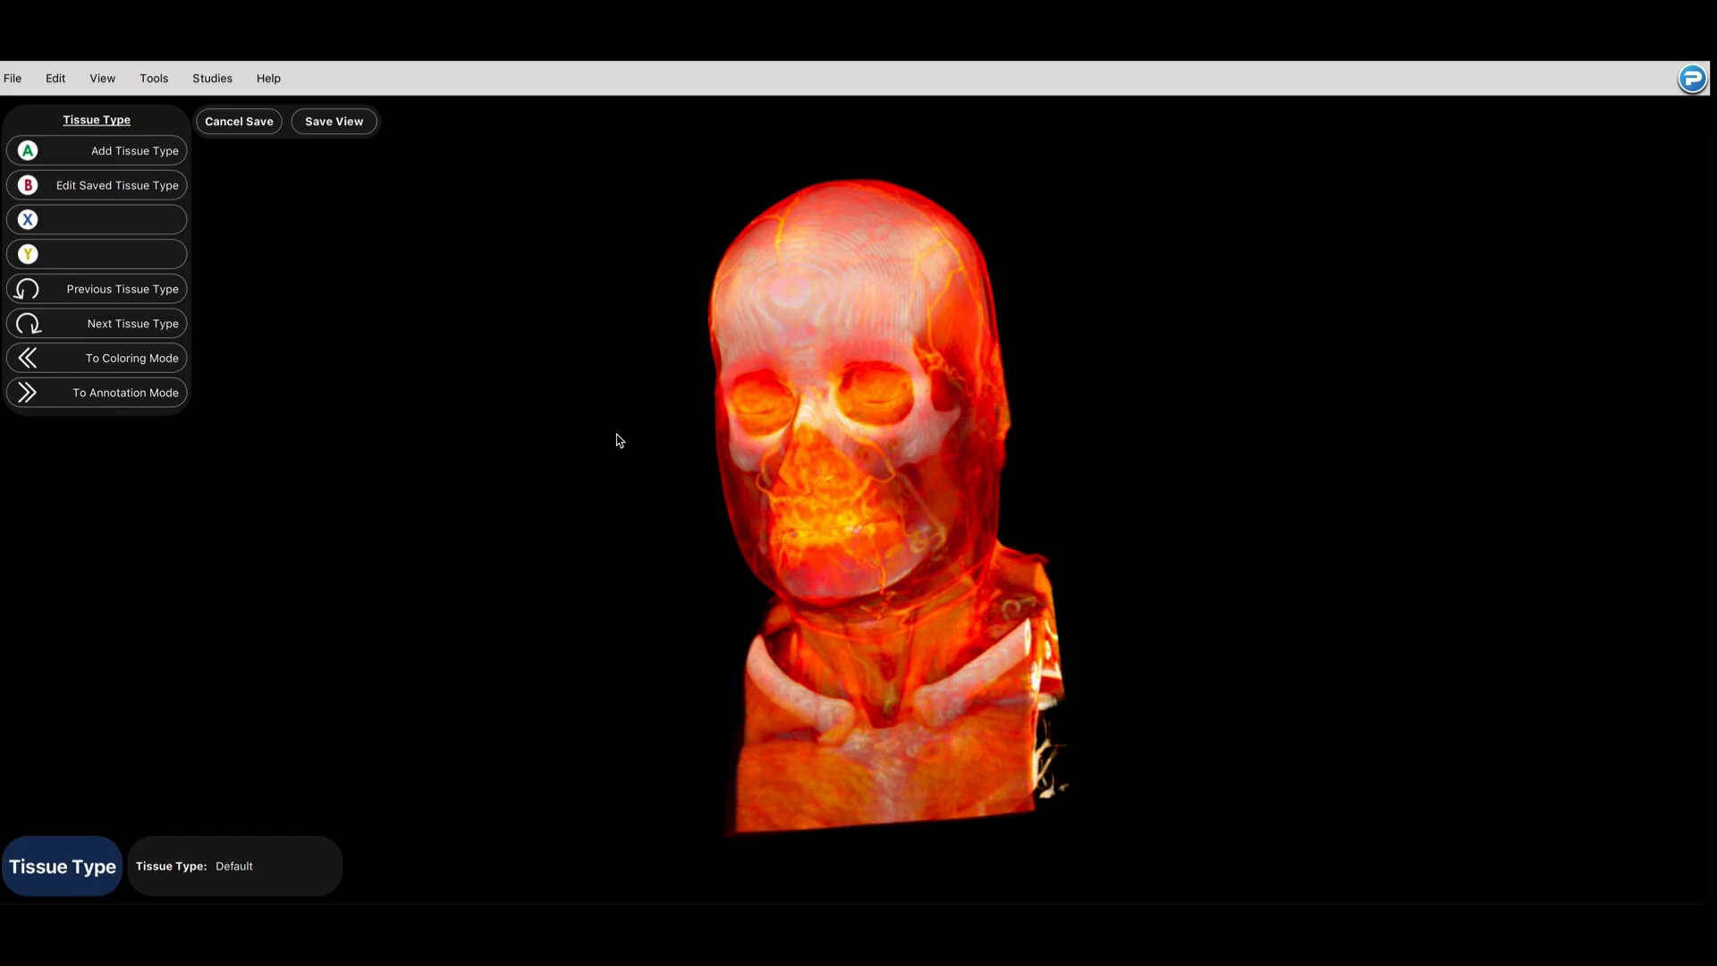
left_click(146, 143)
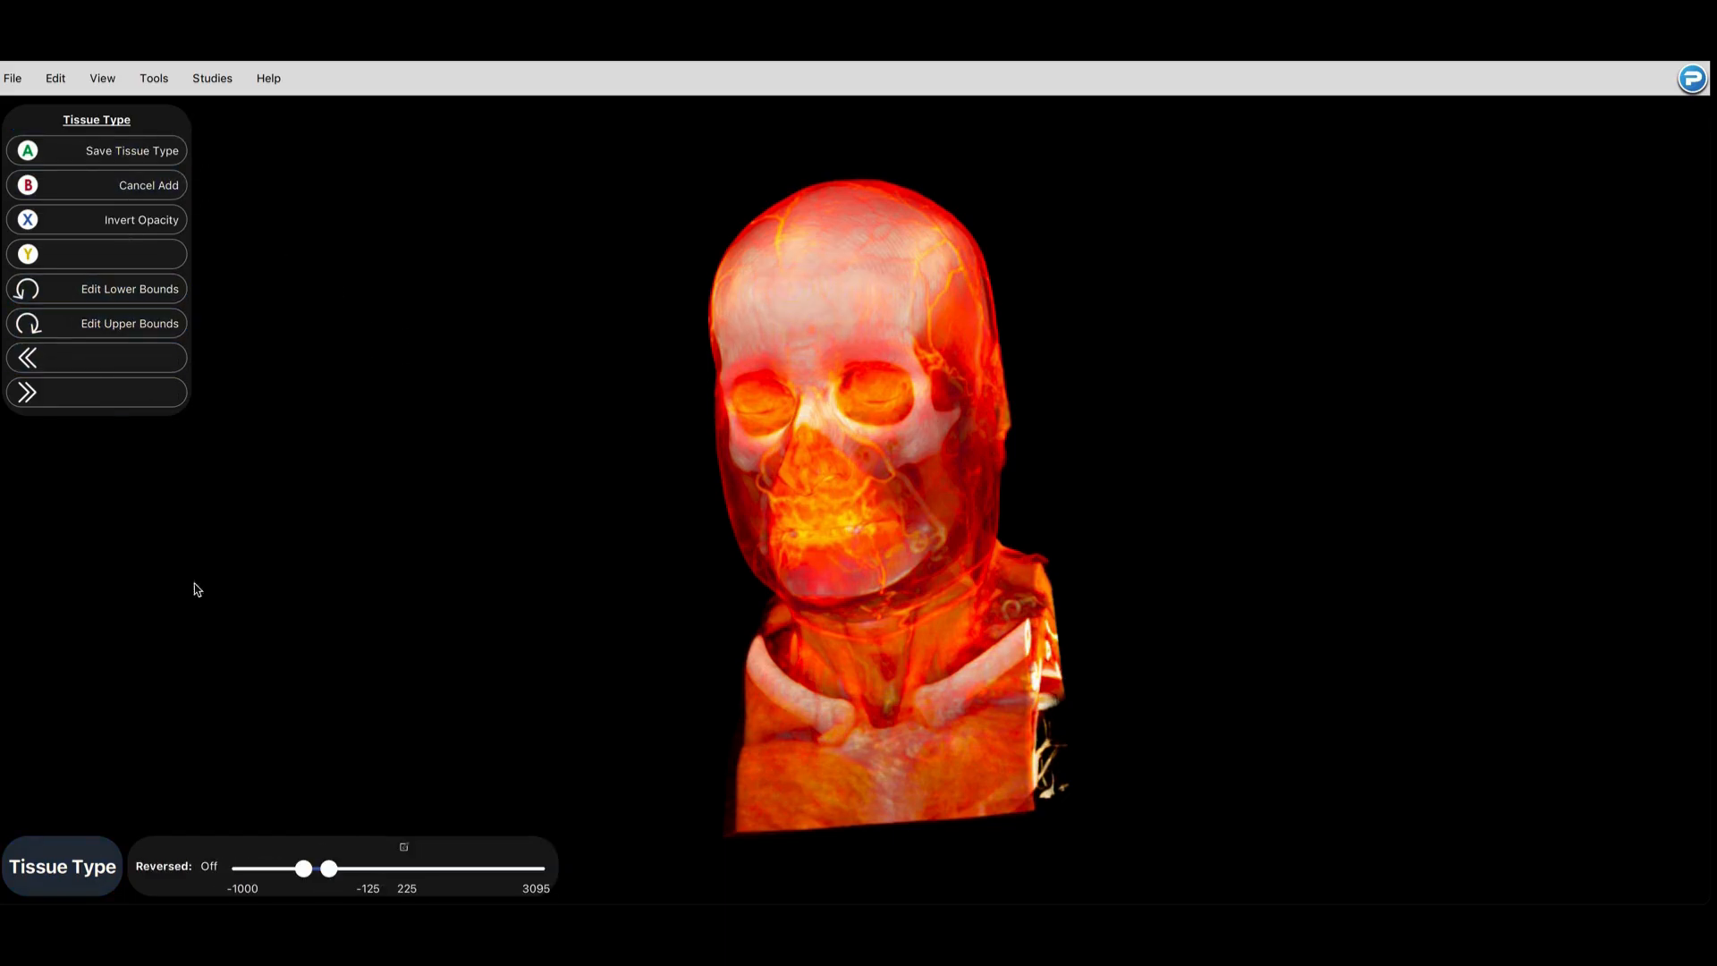
mouse_move(321, 869)
left_mouse_down()
mouse_move(433, 868)
mouse_move(301, 868)
left_mouse_up()
left_click_drag(432, 868, 318, 873)
left_click(177, 159)
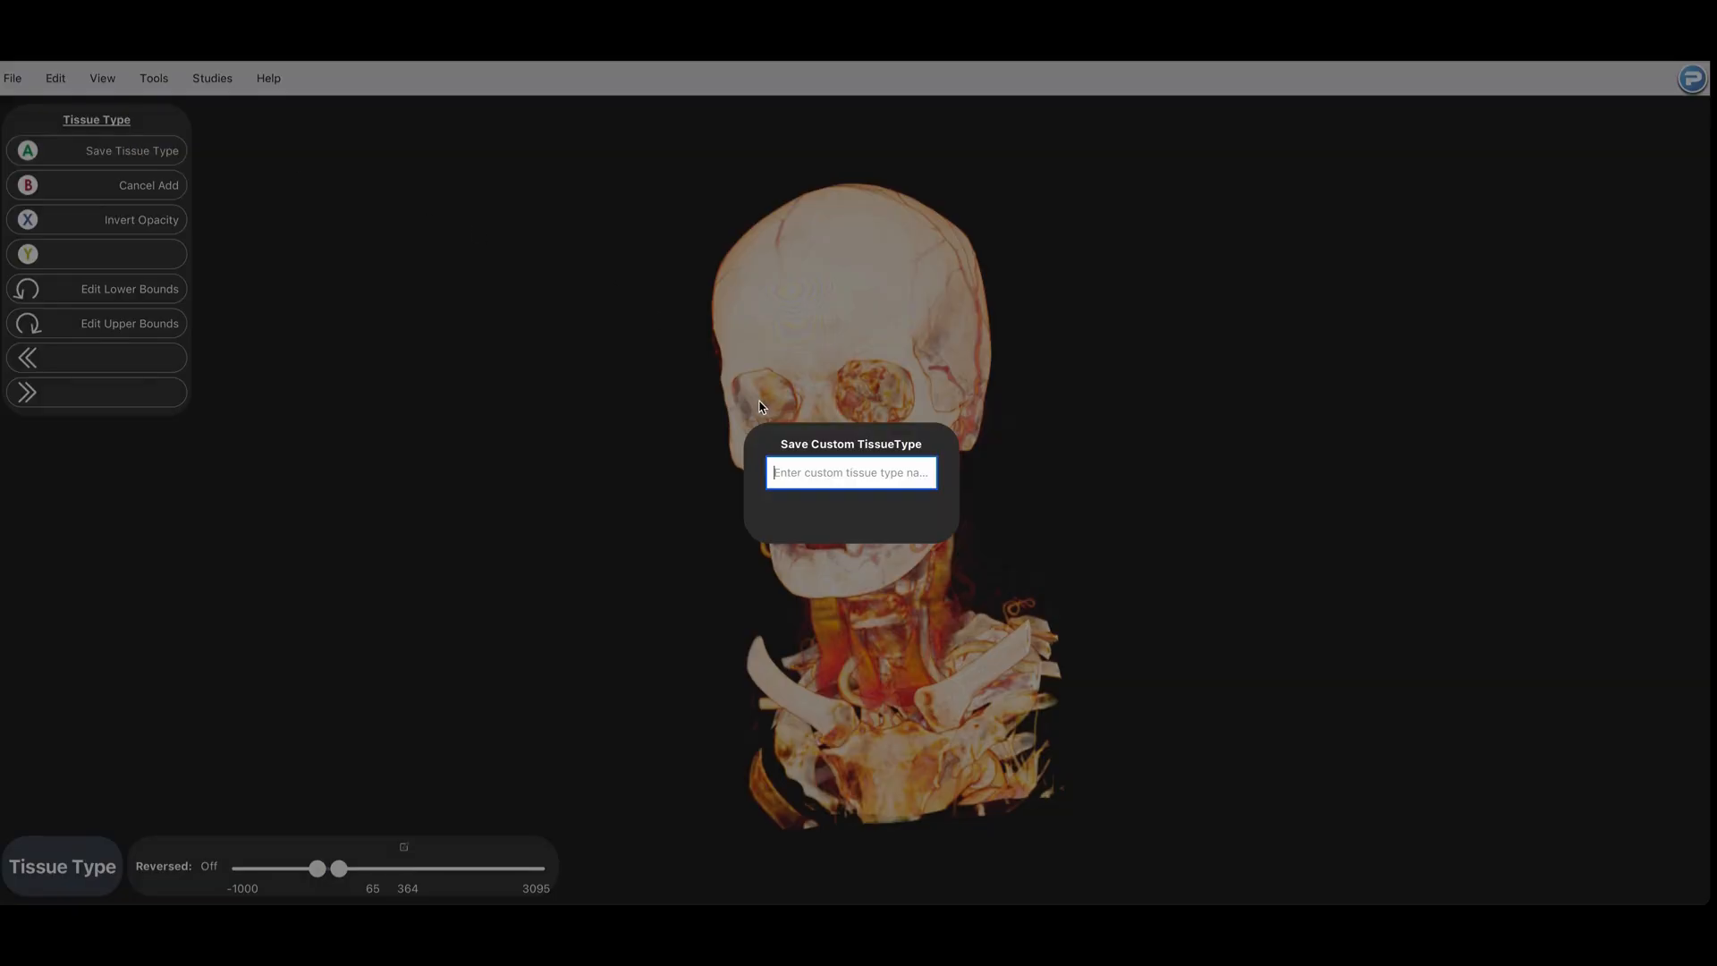
type("Bone")
left_click(919, 516)
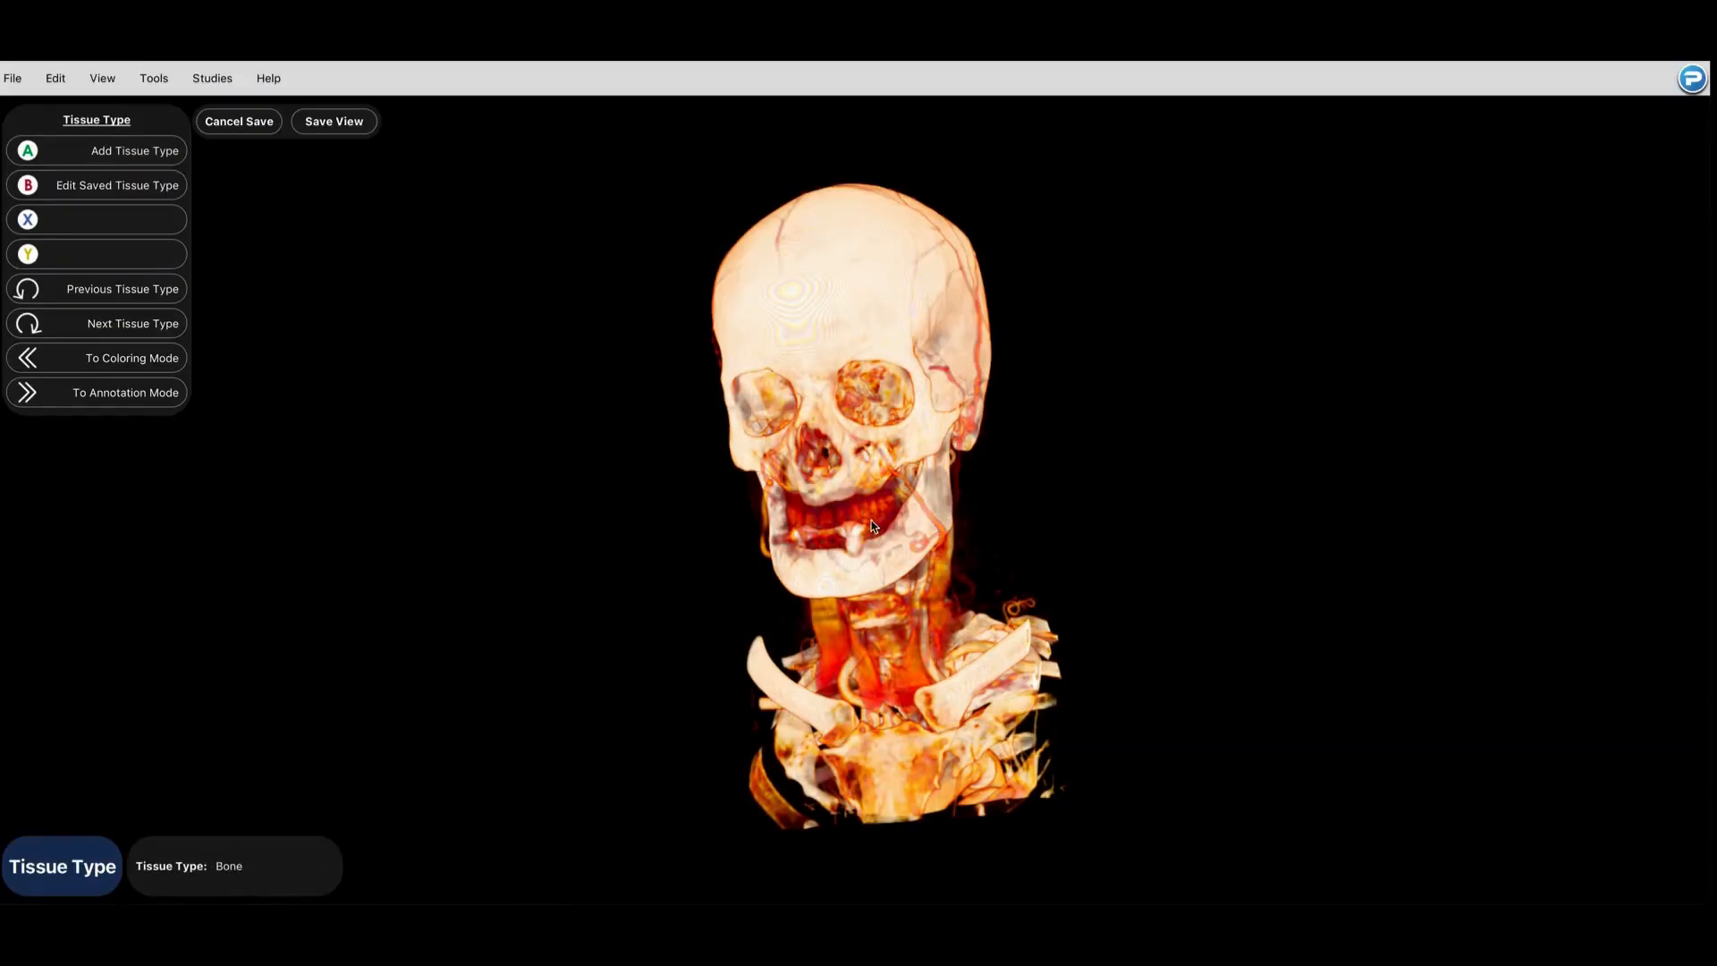
Step: Create a custom tissue type with a lower bound of -687 and an upper bound of 141, and save it as "Surface Anatomy"
left_click(170, 152)
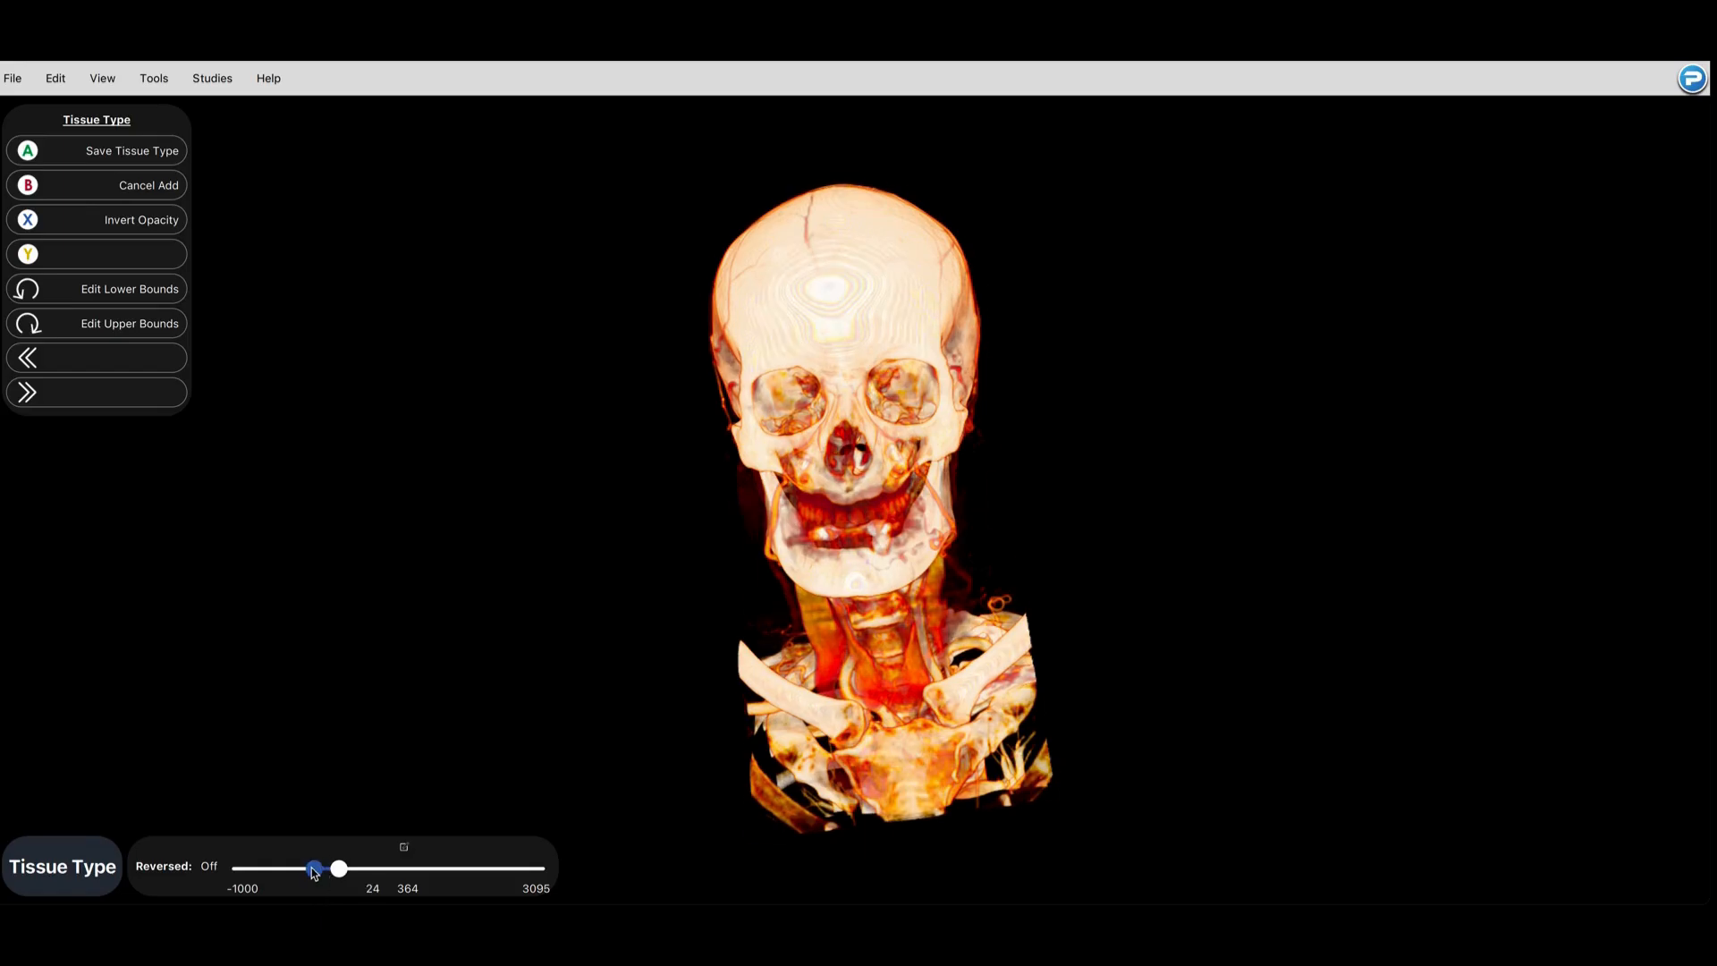
left_click_drag(315, 868, 264, 870)
left_click_drag(904, 563, 1188, 529)
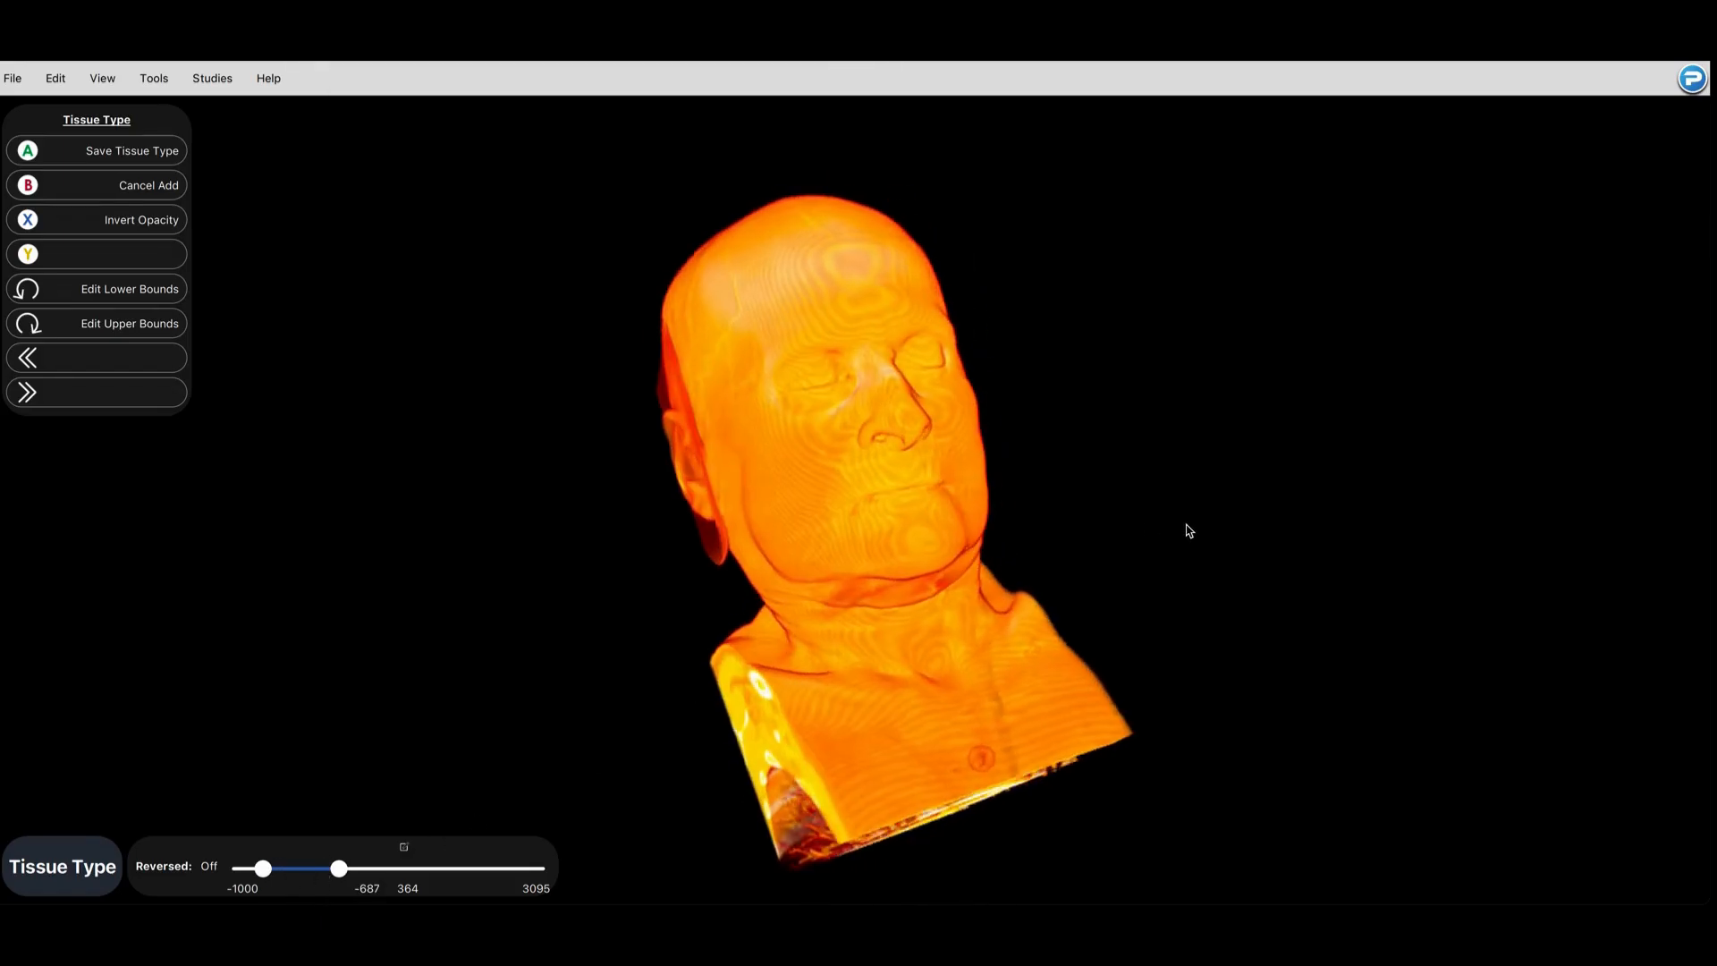
left_click_drag(339, 869, 323, 869)
left_click_drag(787, 535, 448, 586)
left_click(111, 145)
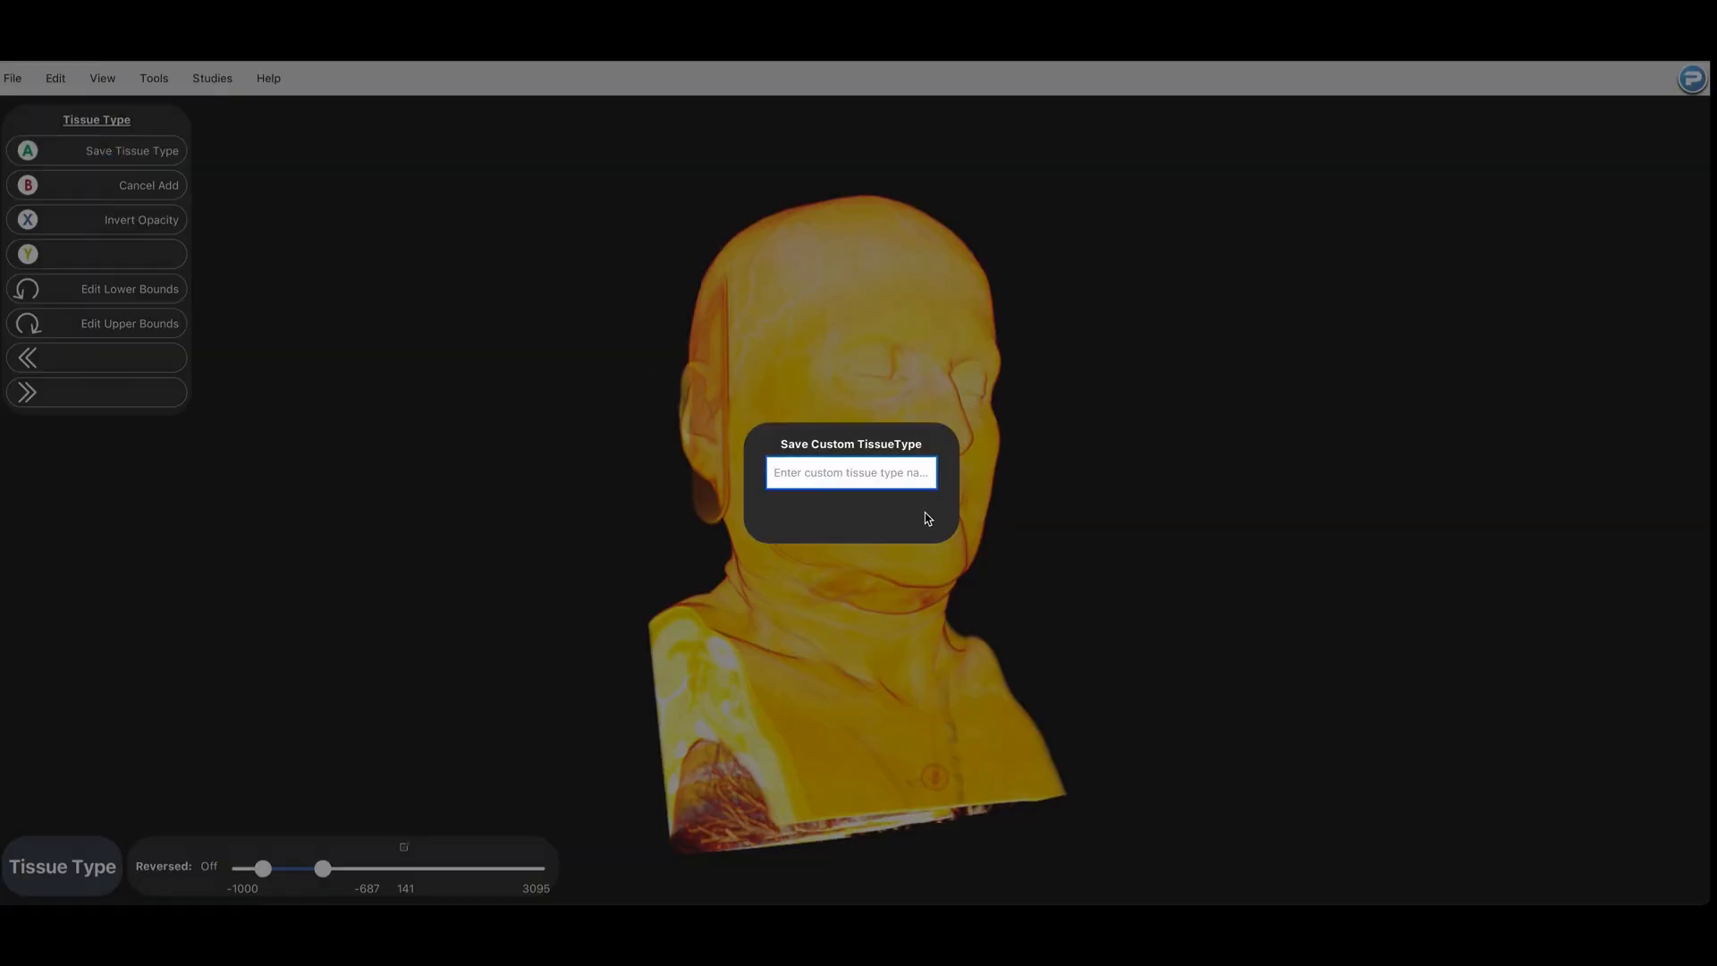
type("Surface Anatomy")
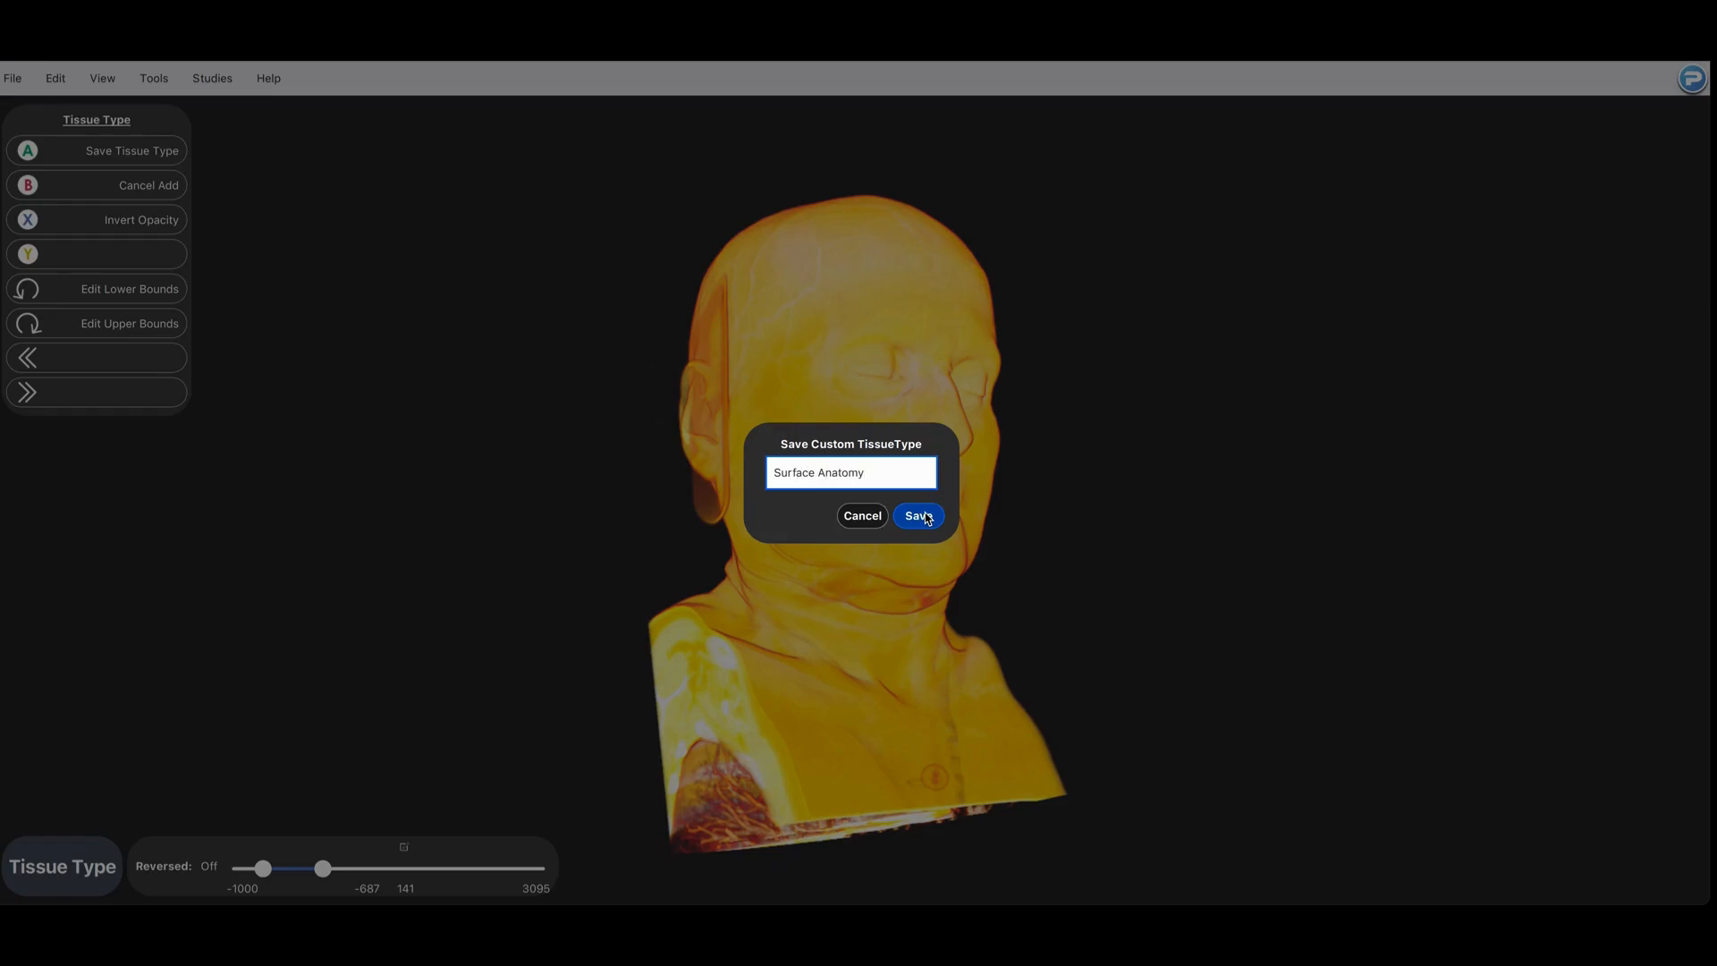
left_click(919, 516)
Step: Create a custom tissue type with a lower bound of -63 and an upper bound of 168, and save it as "Internal Anatomy"
left_click_drag(839, 535, 607, 495)
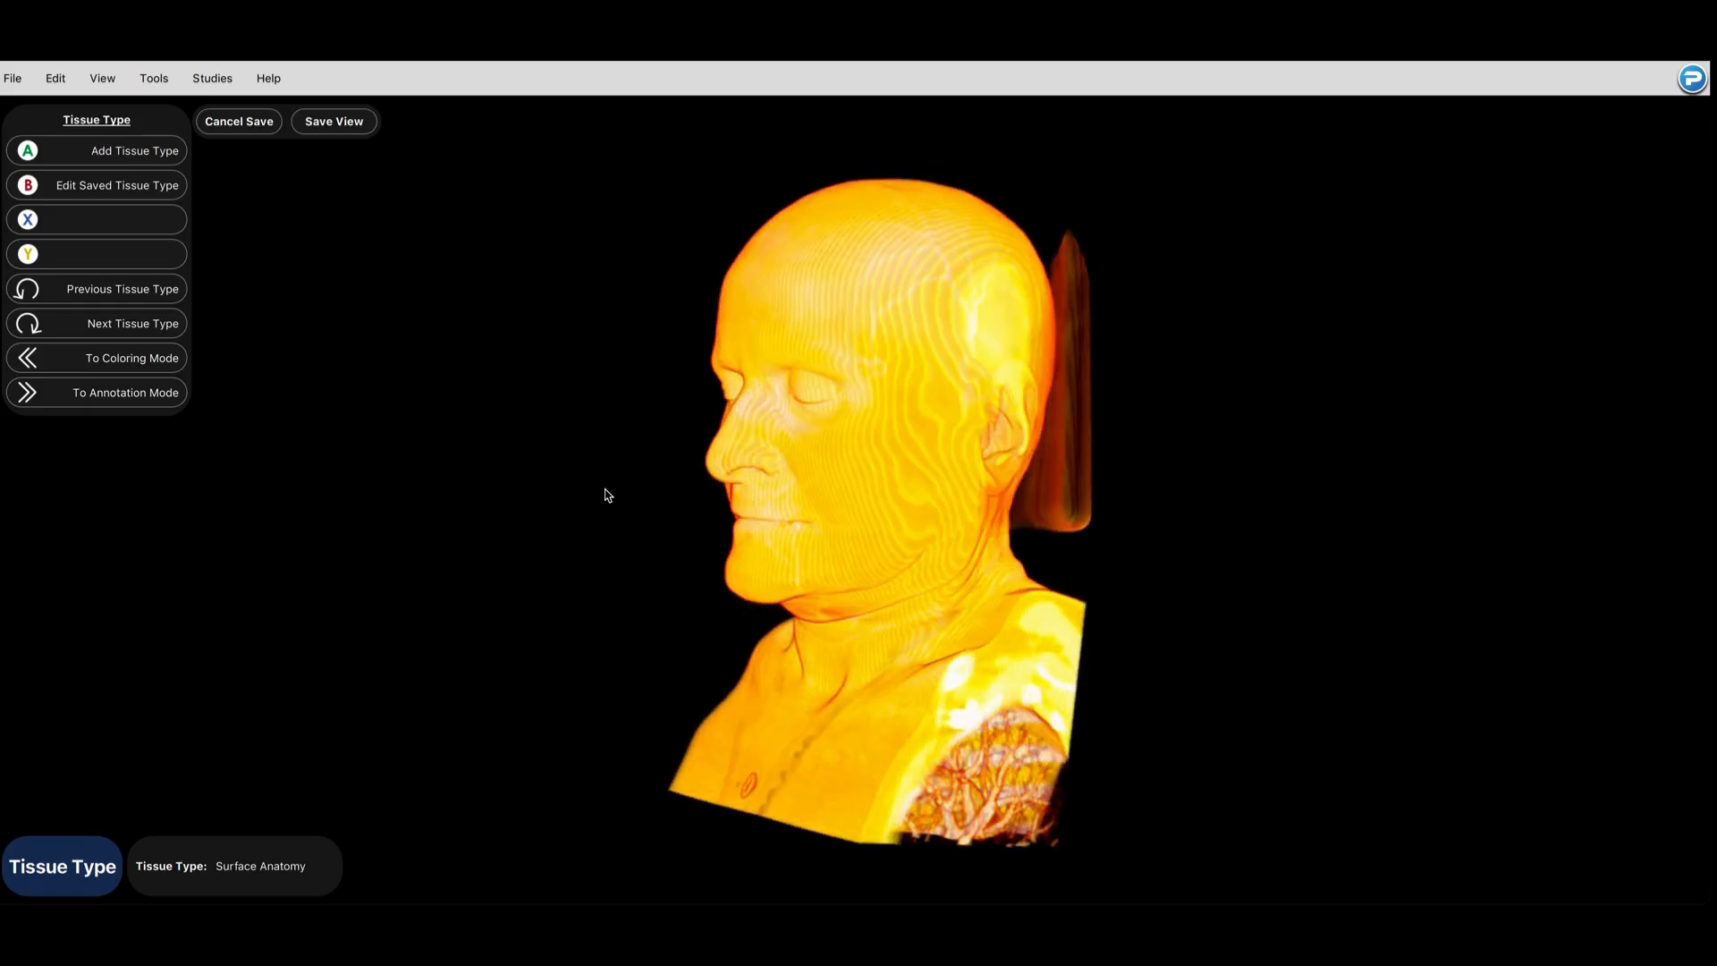
left_click(134, 151)
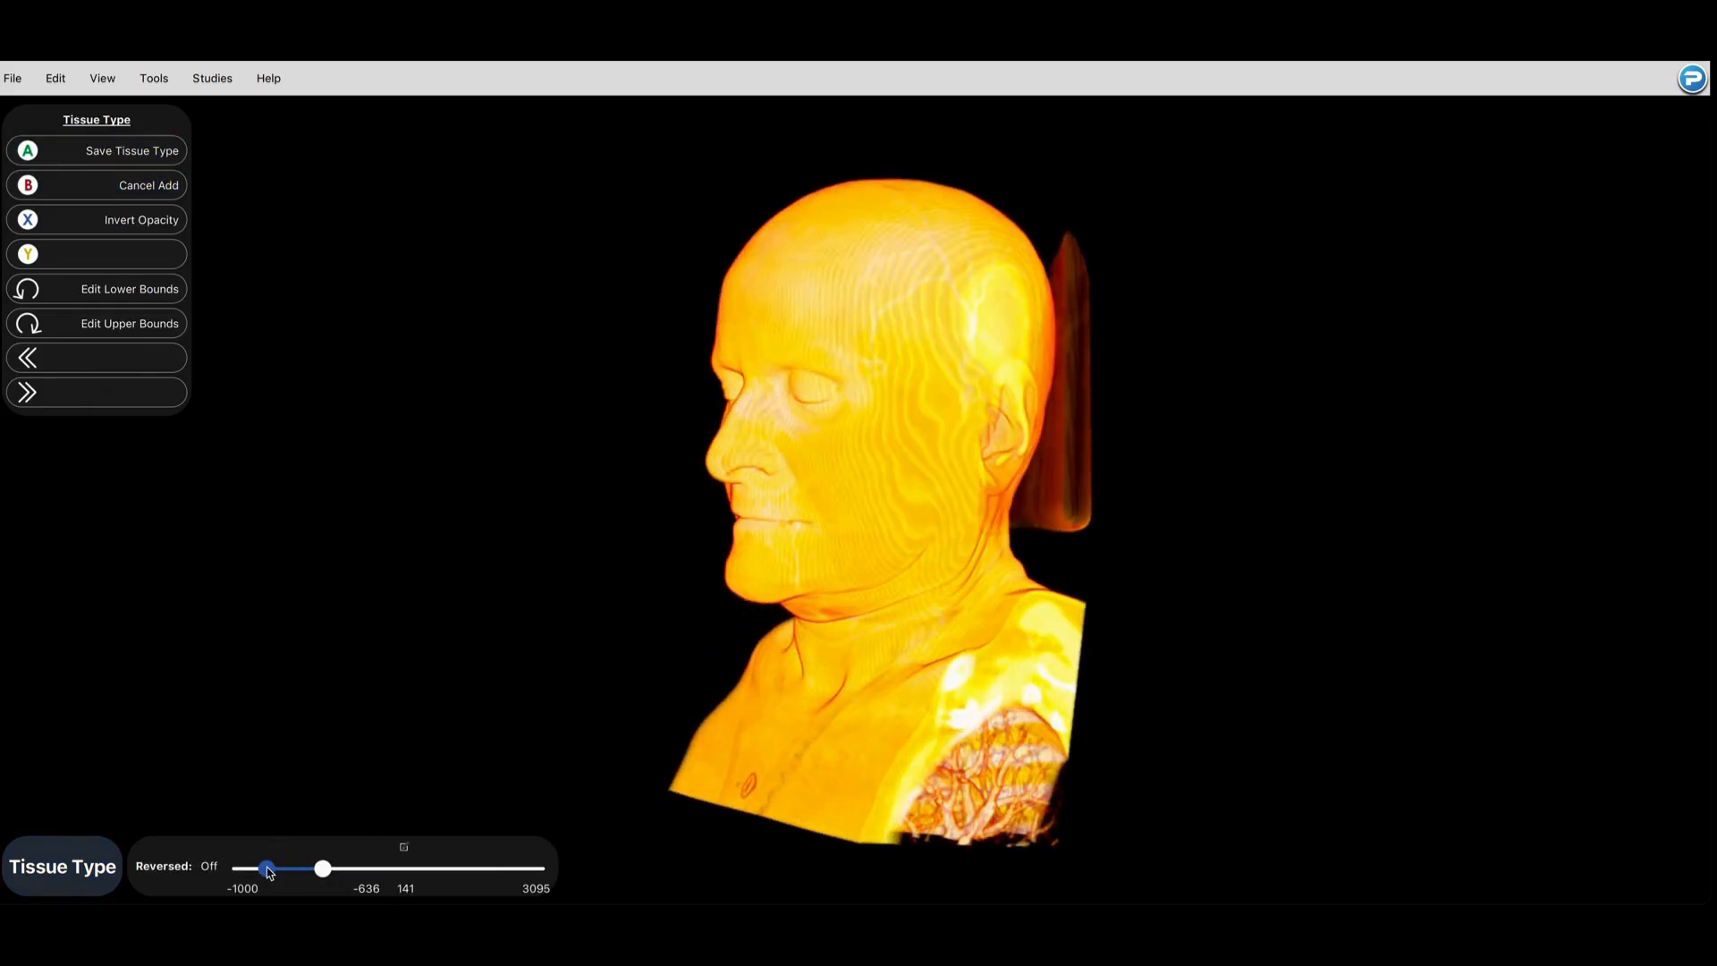
left_click_drag(263, 869, 309, 873)
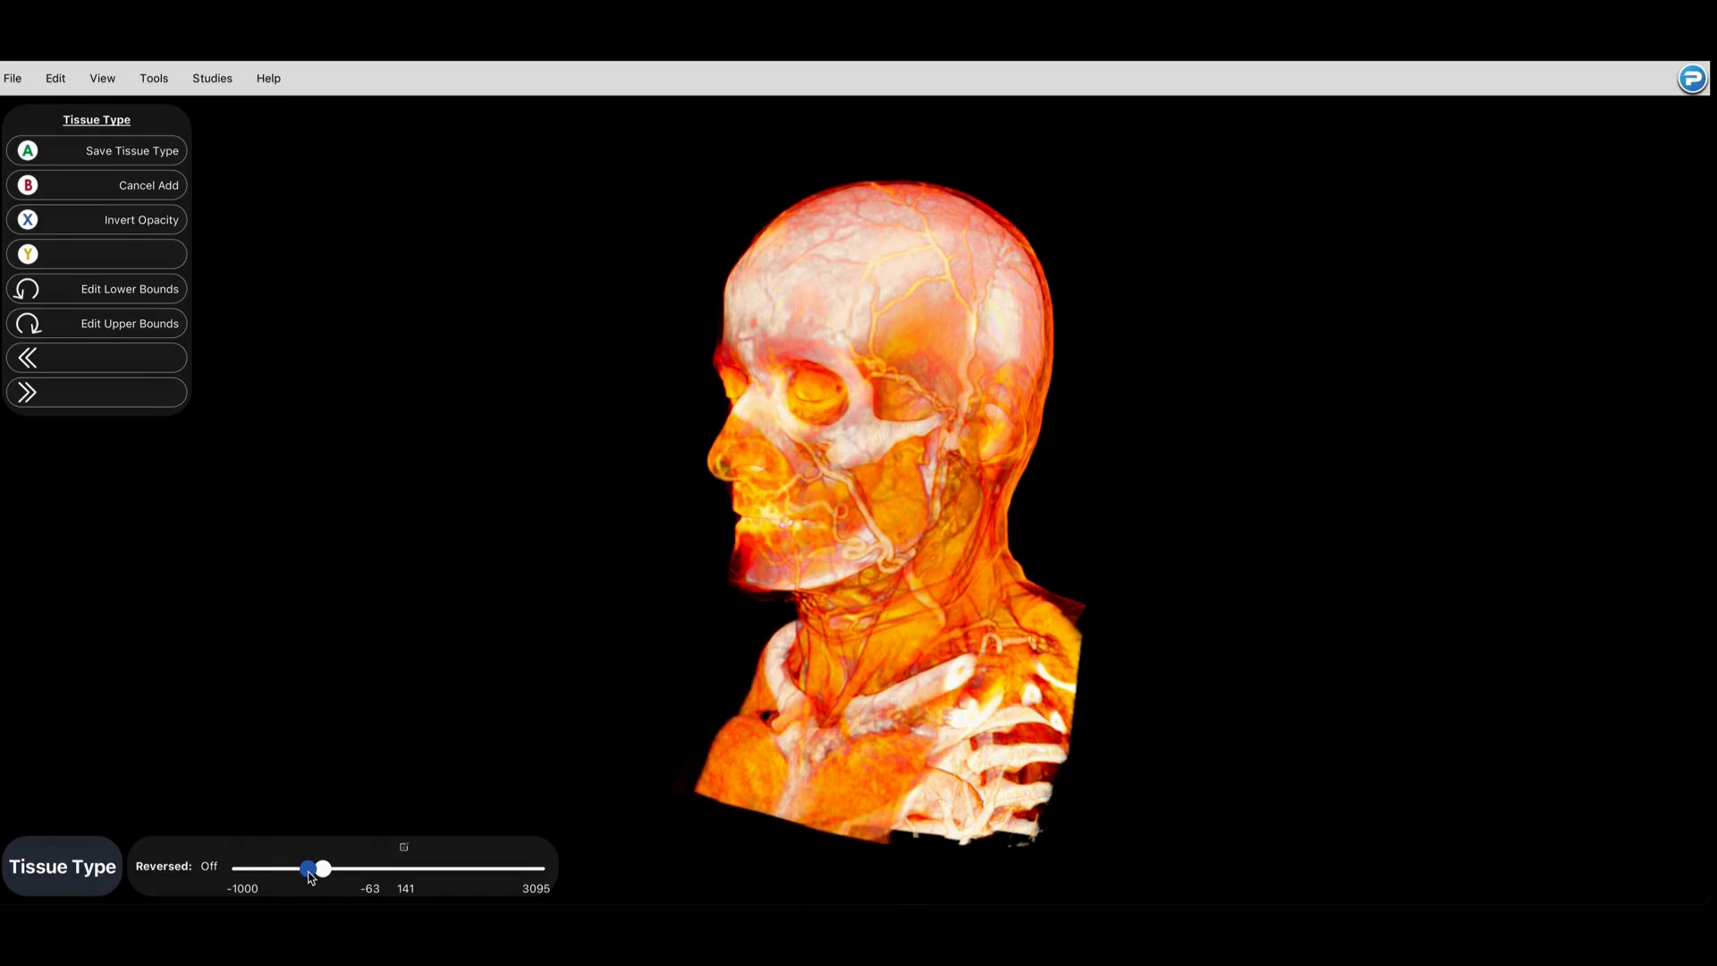
left_click_drag(967, 609, 581, 743)
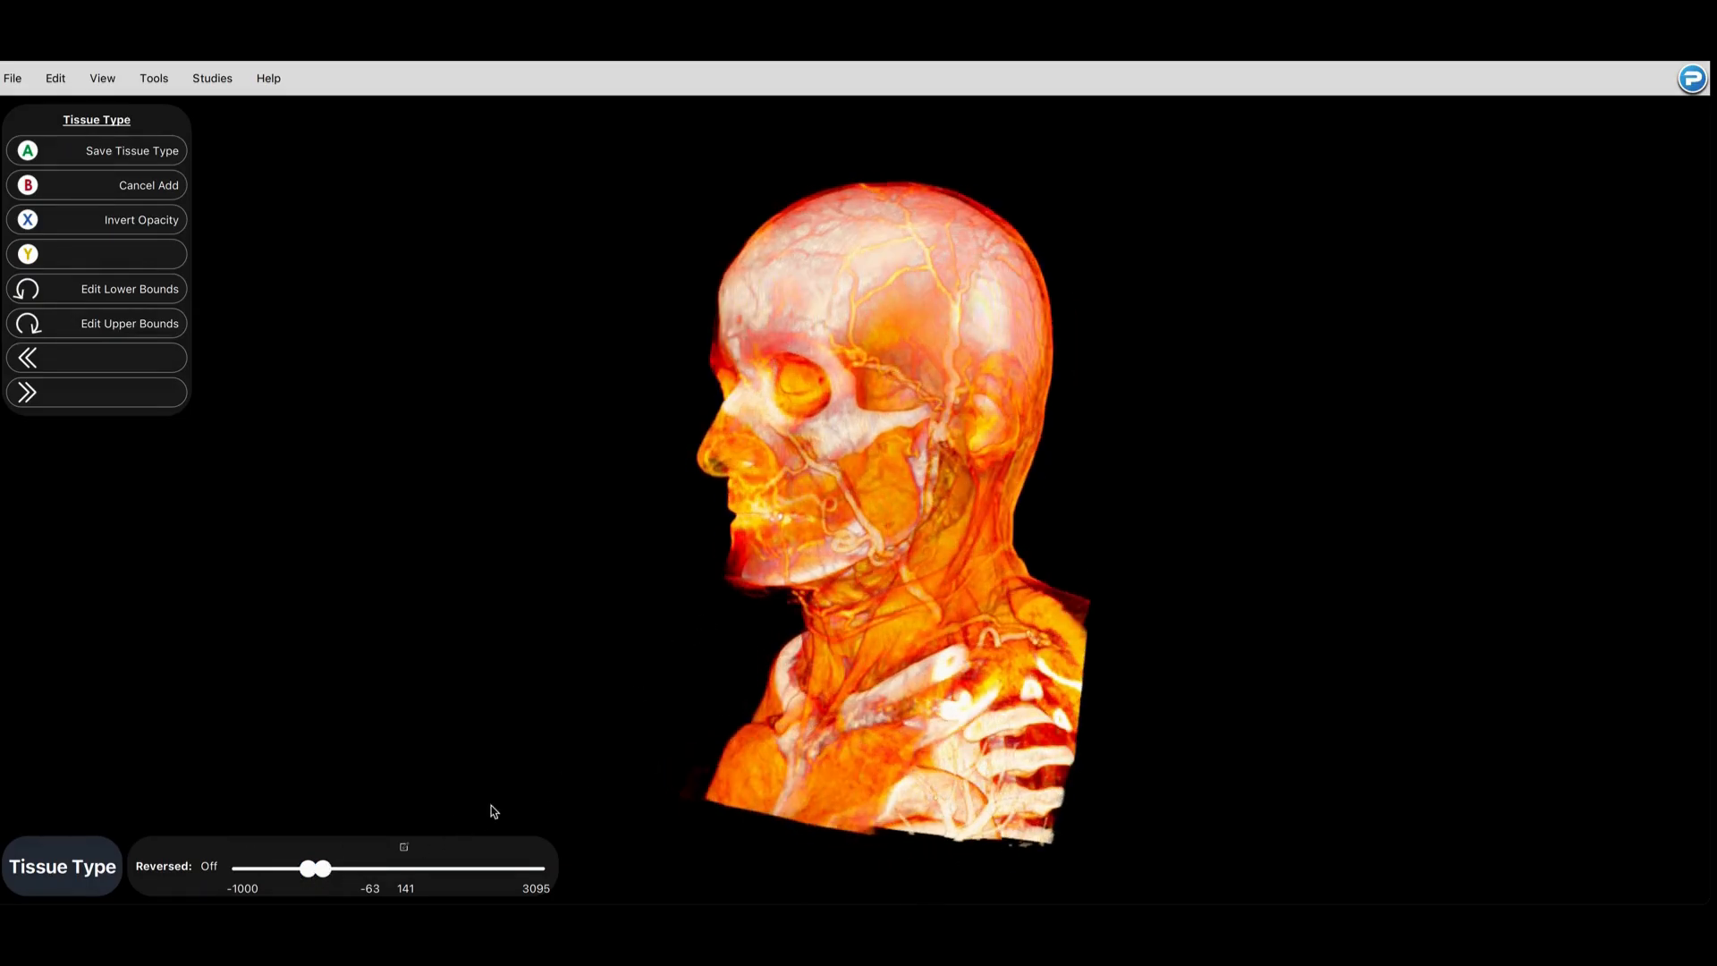
left_click_drag(324, 872, 326, 874)
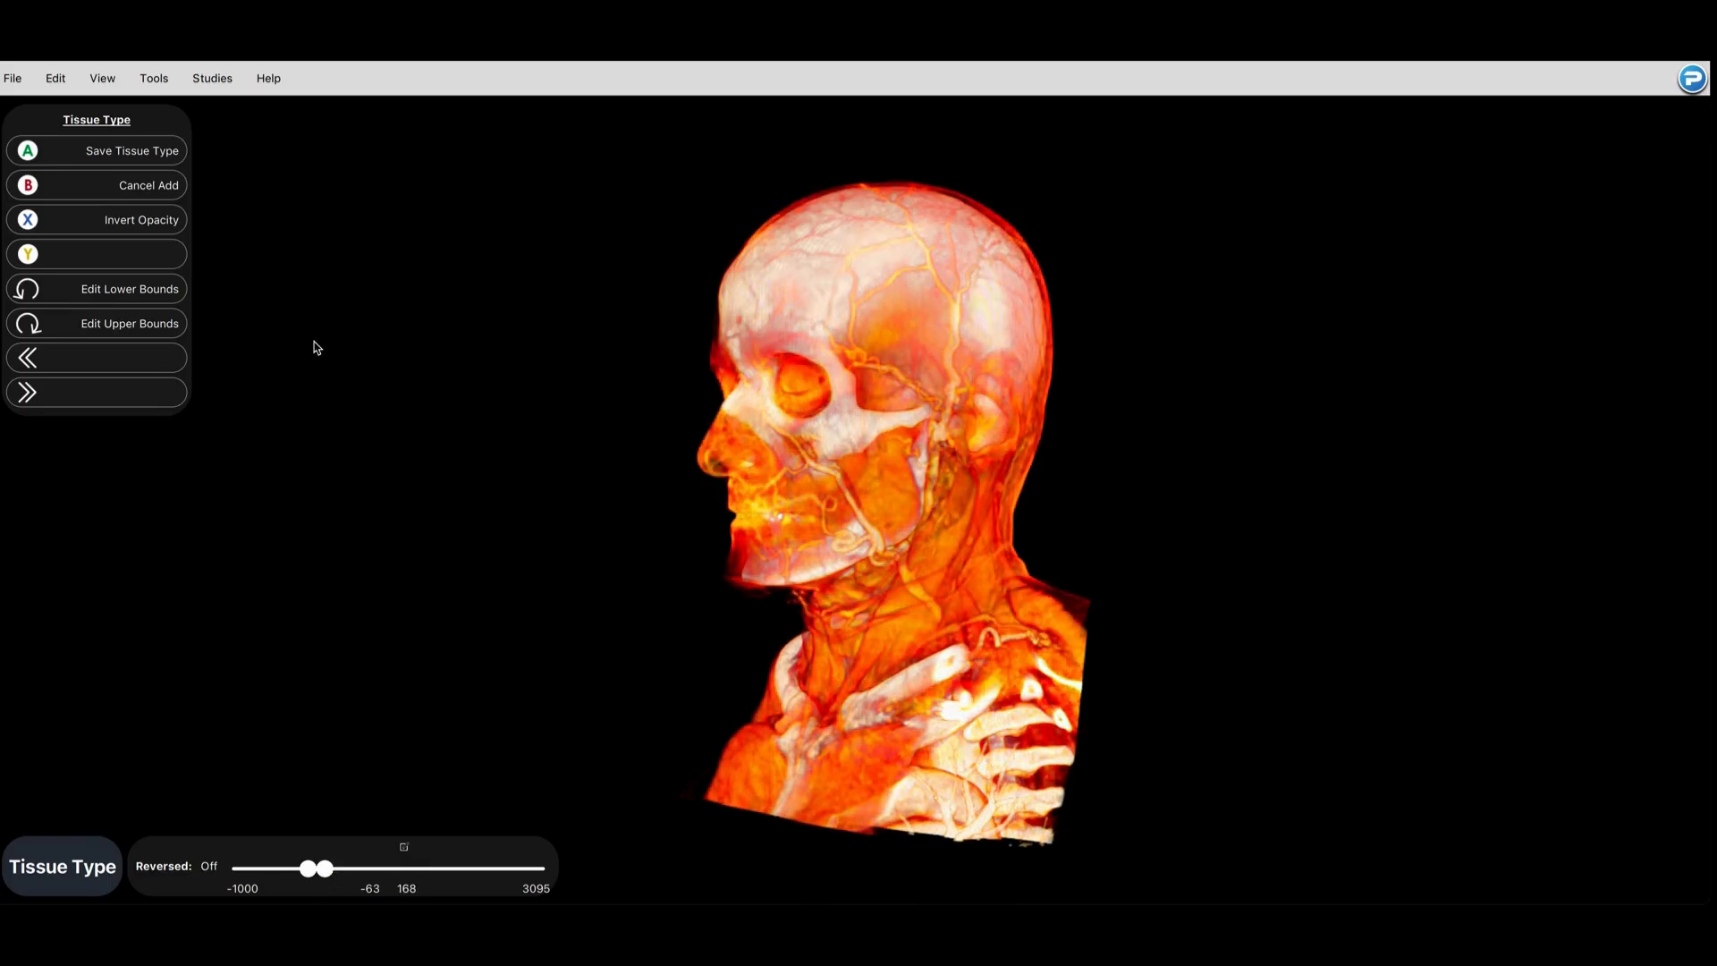
left_click(148, 153)
type("Internal Anatomy")
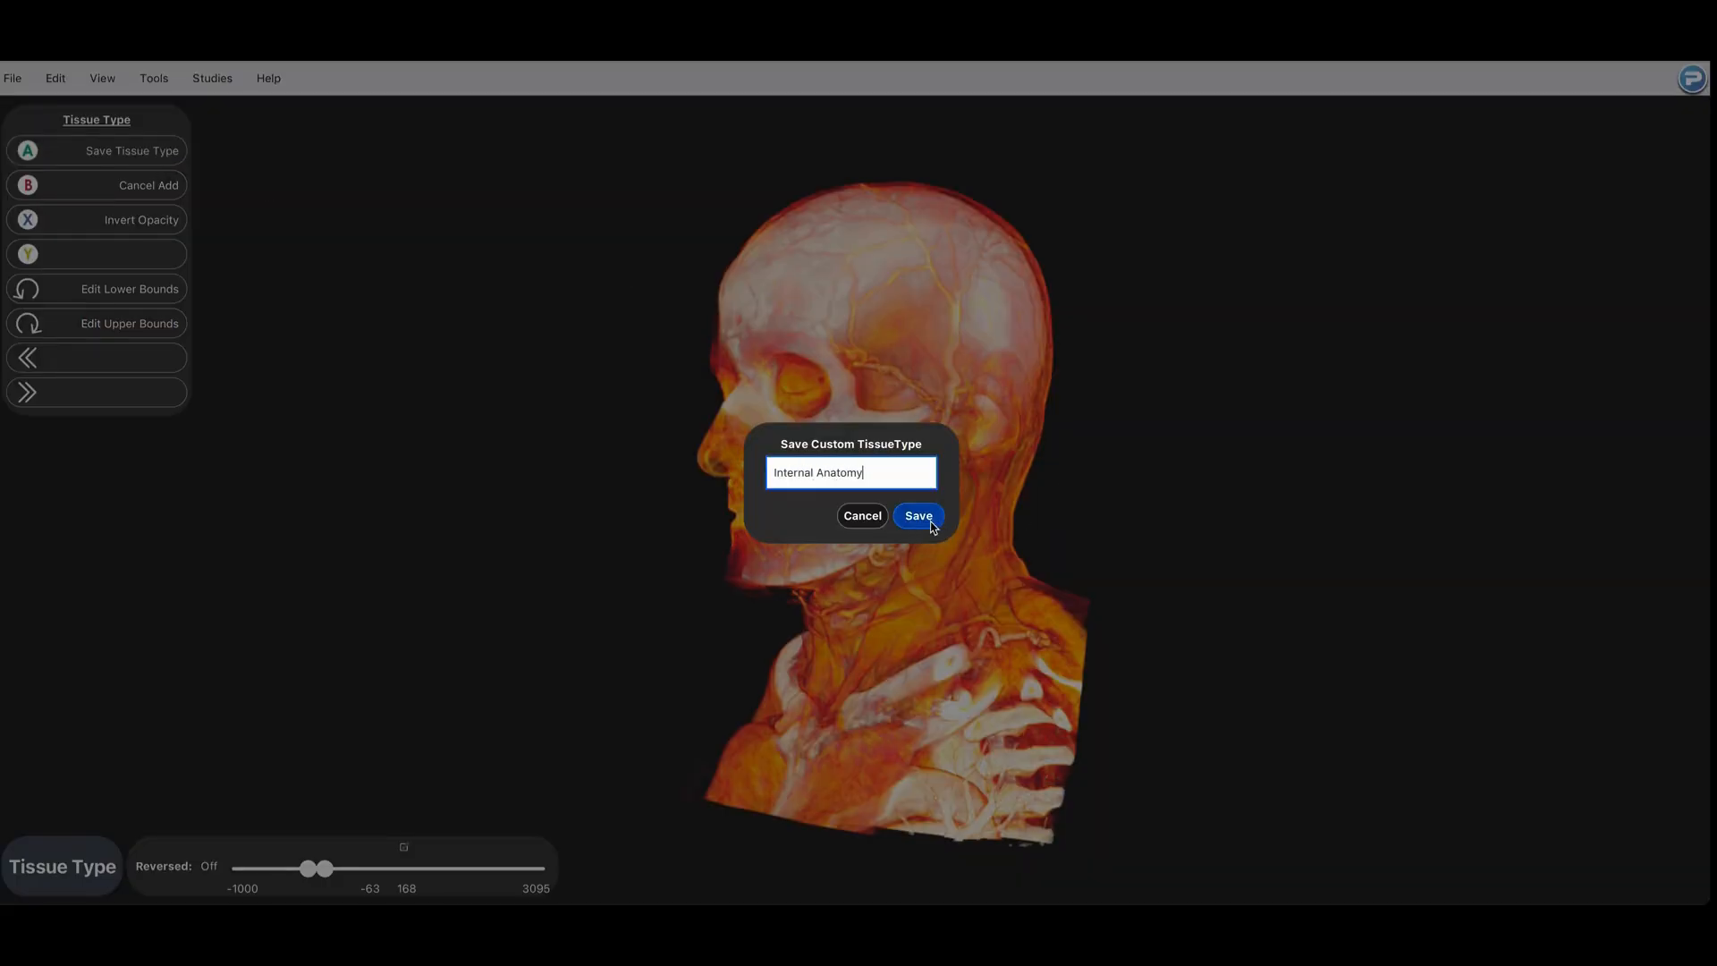
left_click(921, 517)
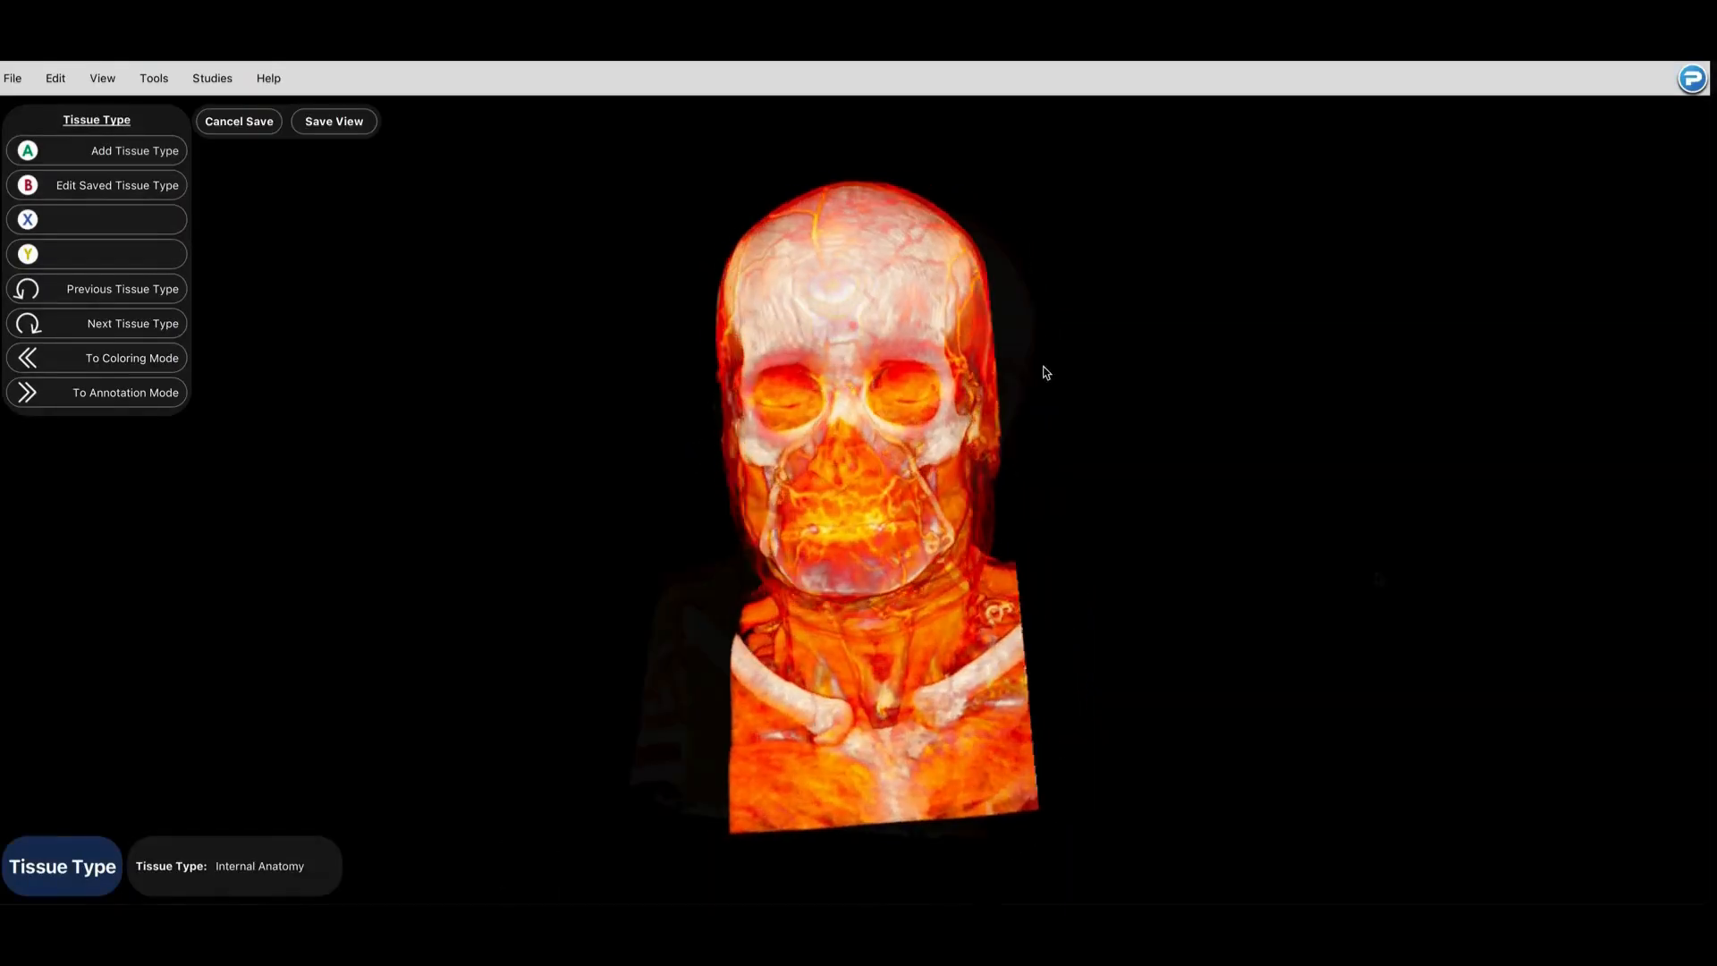
Step: Position the new annotation's point at the patient's right temple using the front, Right Sagittal and Superior views
left_click_drag(960, 501, 739, 537)
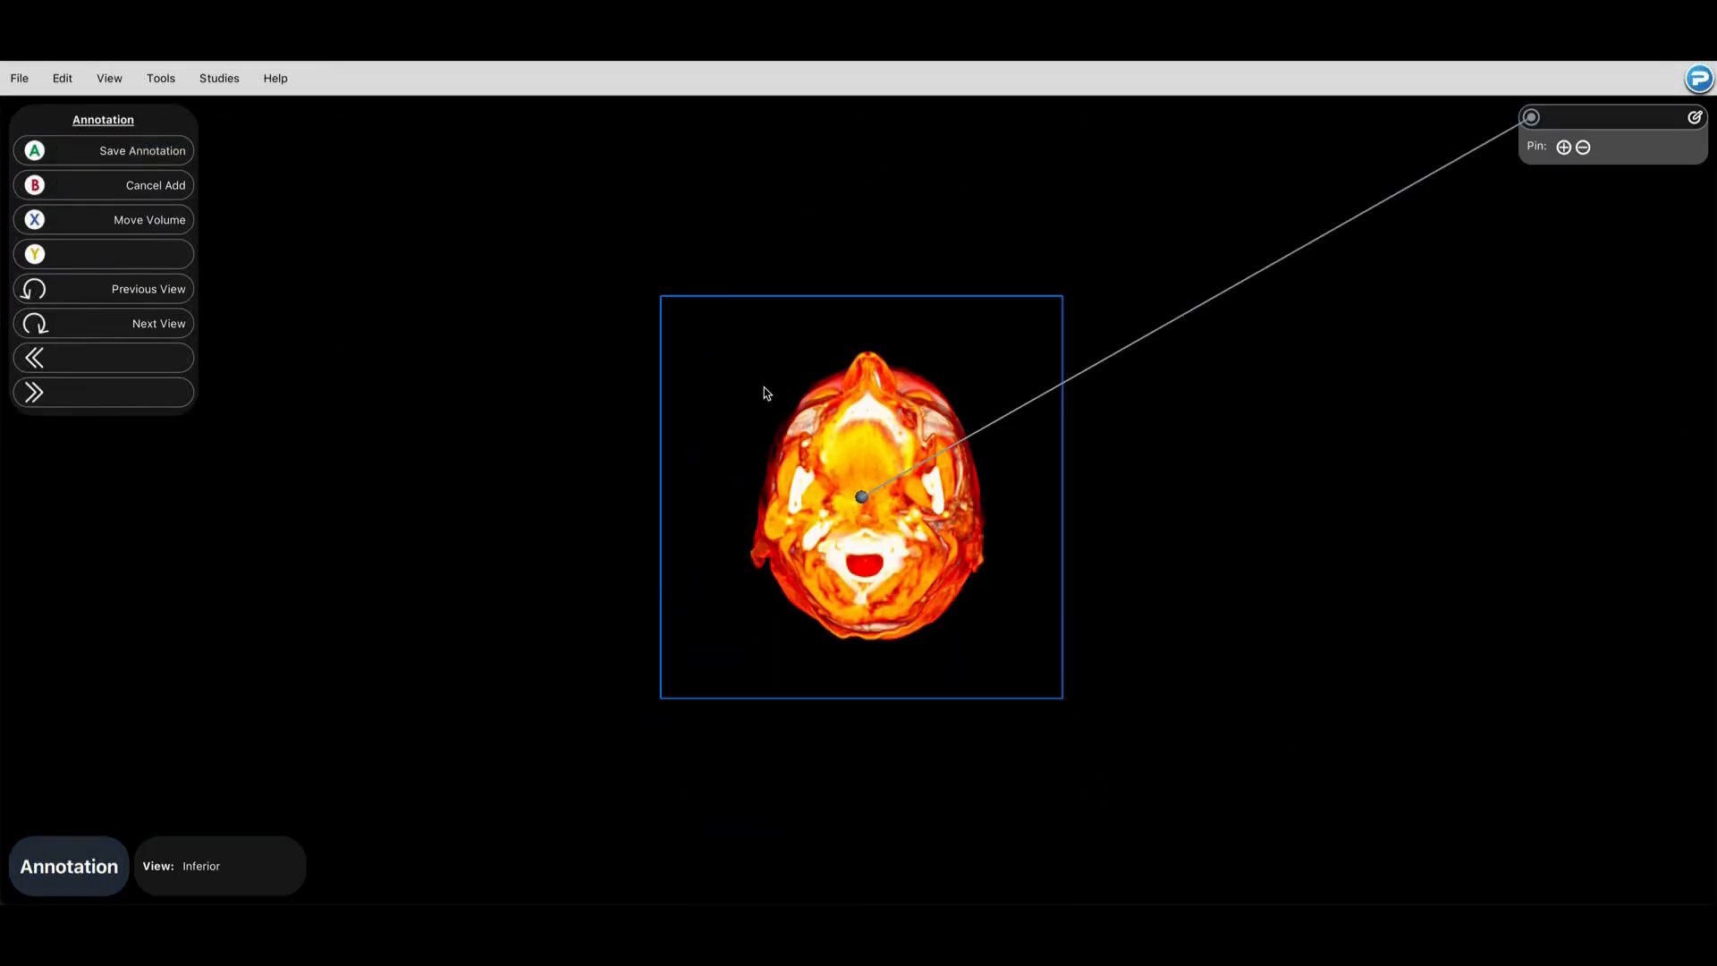
left_click(161, 323)
left_click(765, 389)
left_click(179, 329)
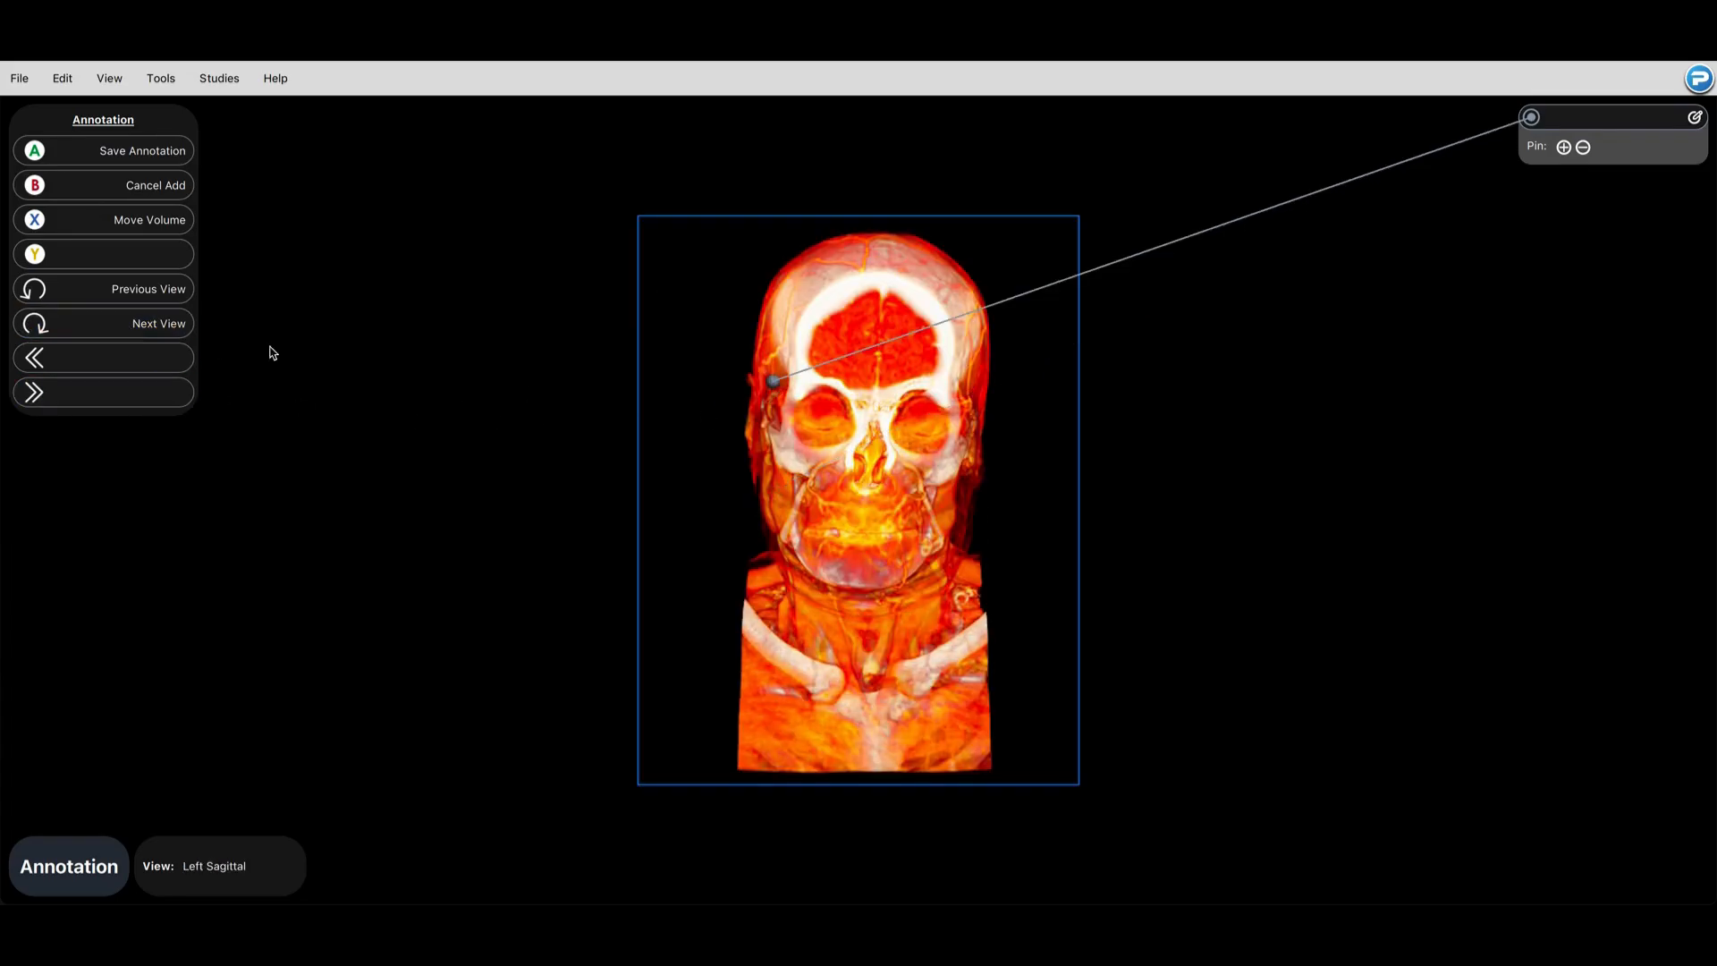
left_click(180, 329)
left_click(181, 329)
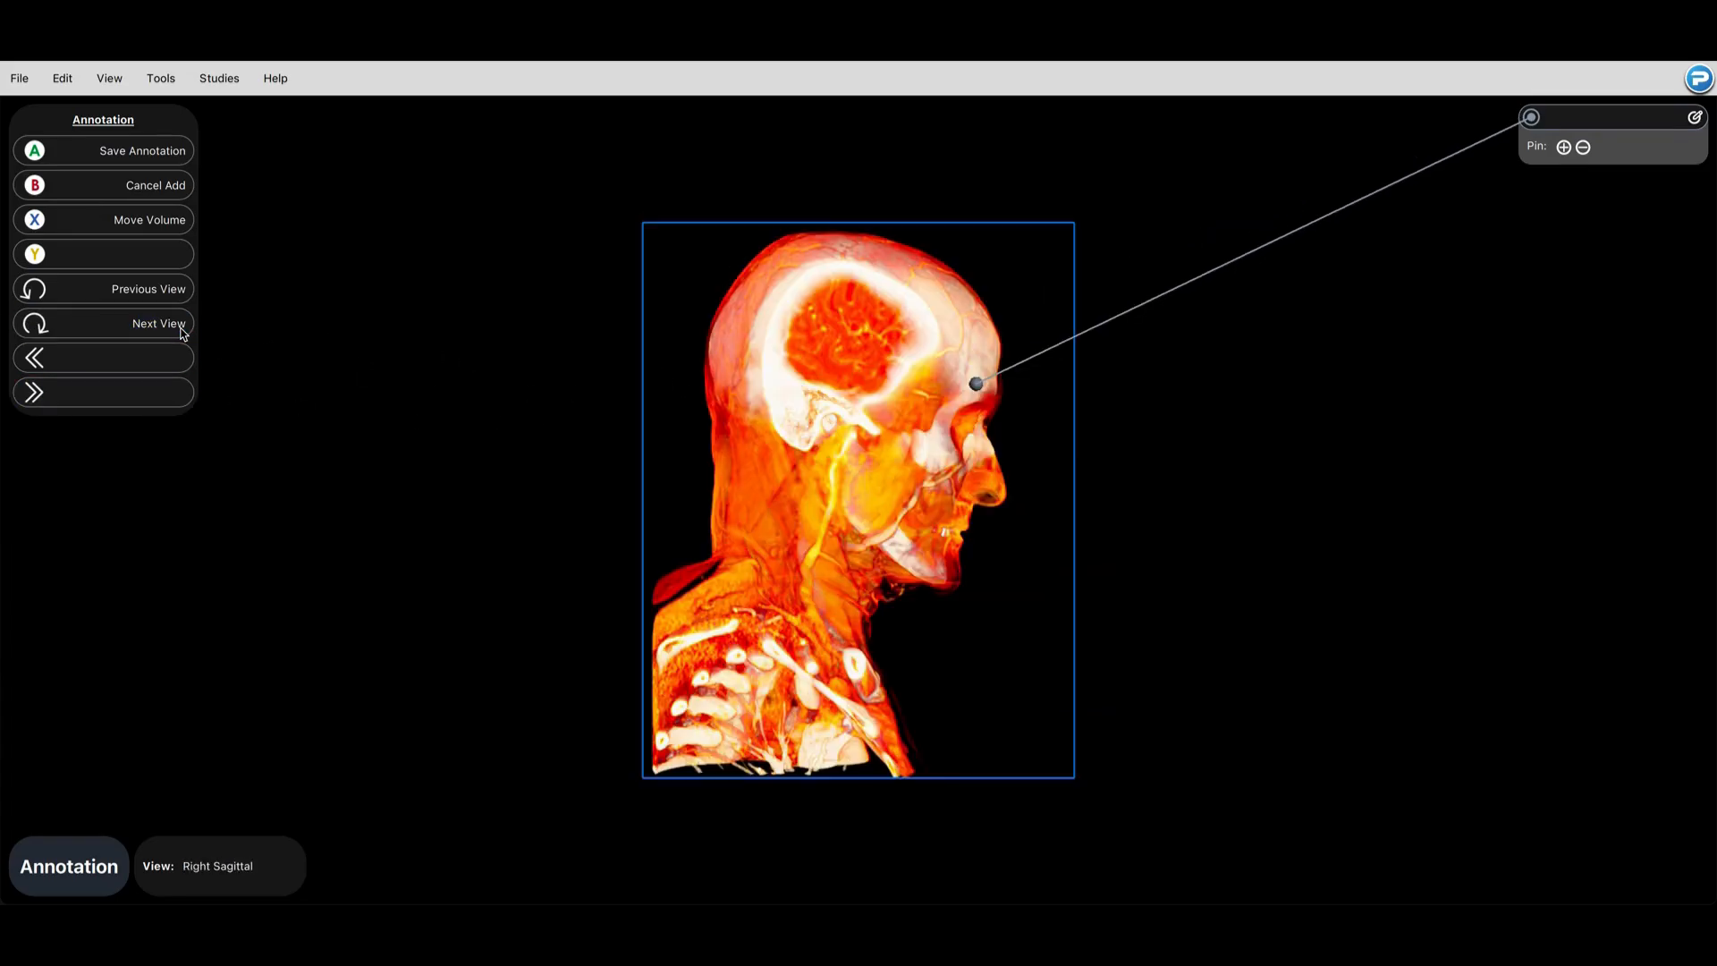
left_click(901, 396)
left_click(159, 323)
left_click(937, 441)
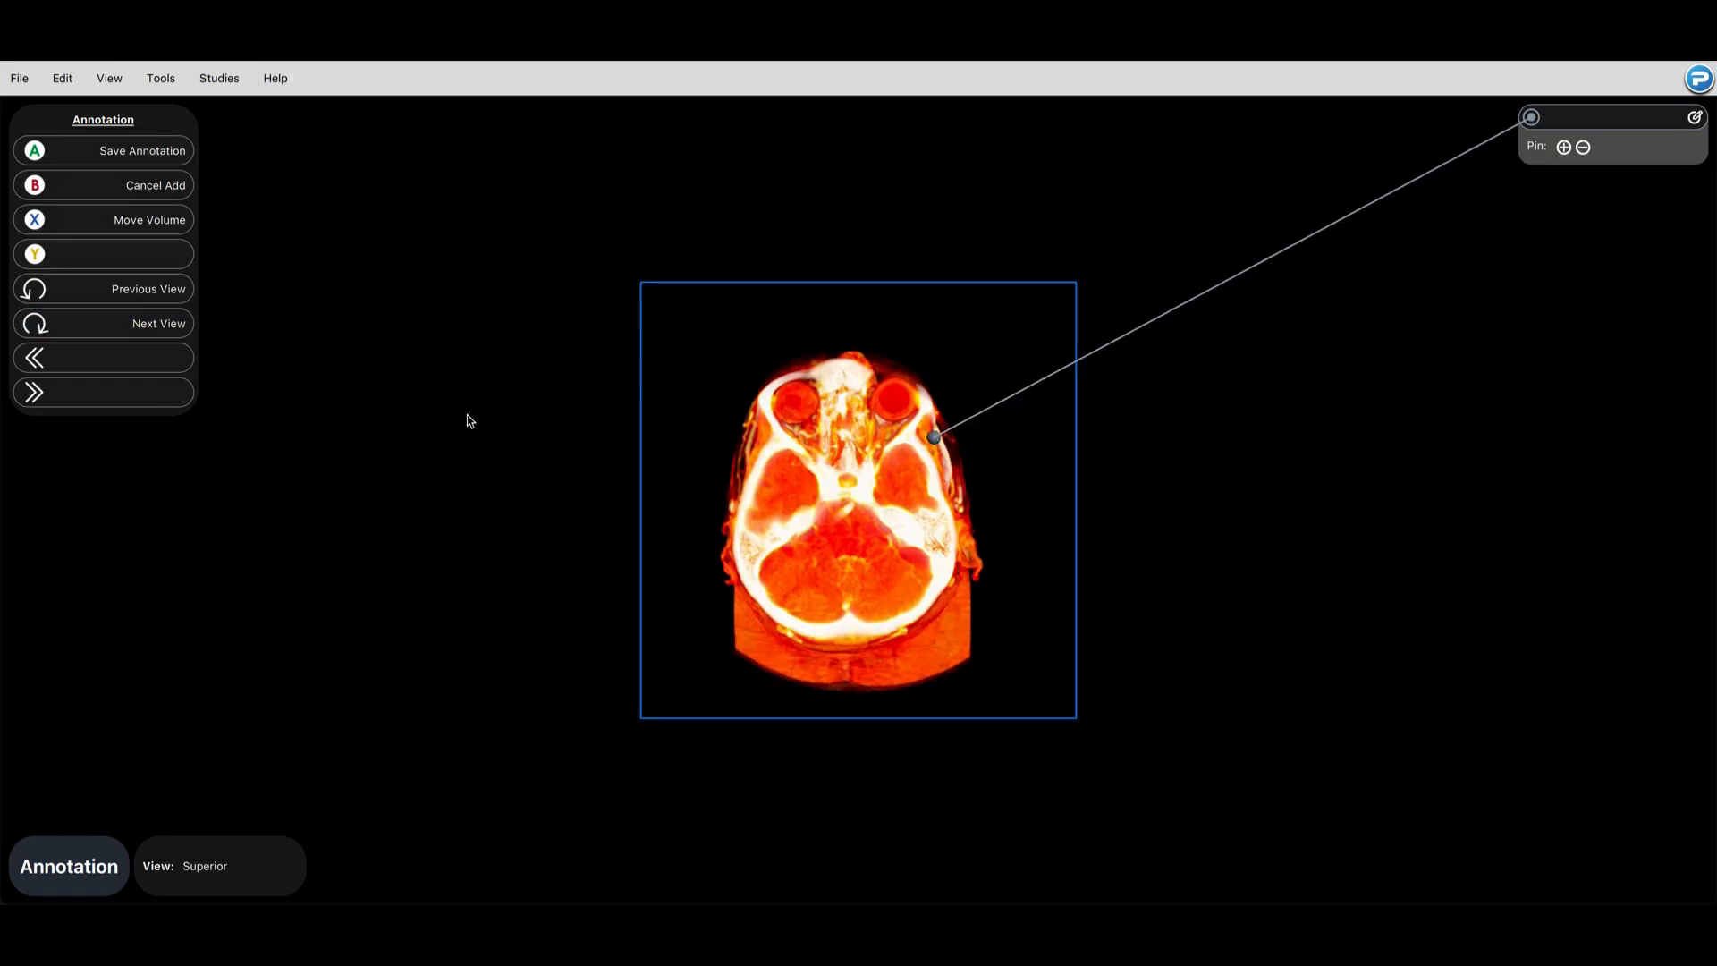
Step: Check the annotation point through the remaining views, return to Right Sagittal, and save the annotation
left_click(85, 332)
left_click(85, 333)
left_click(85, 334)
left_click(86, 335)
left_click(85, 335)
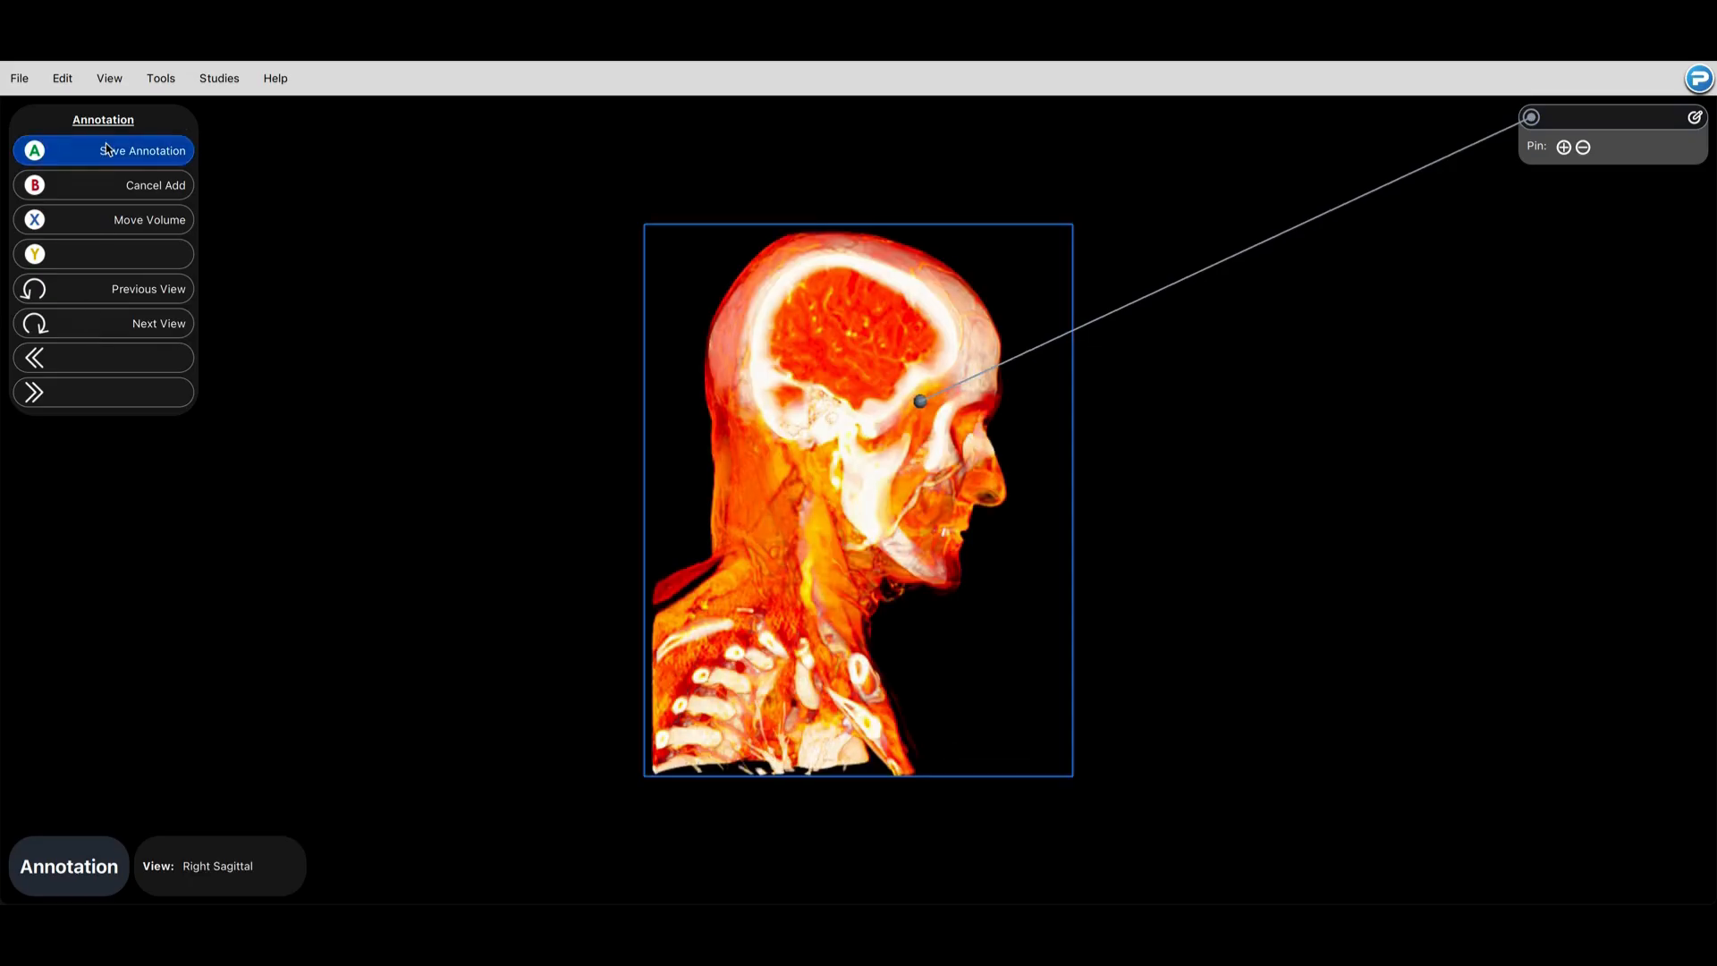
left_click(105, 148)
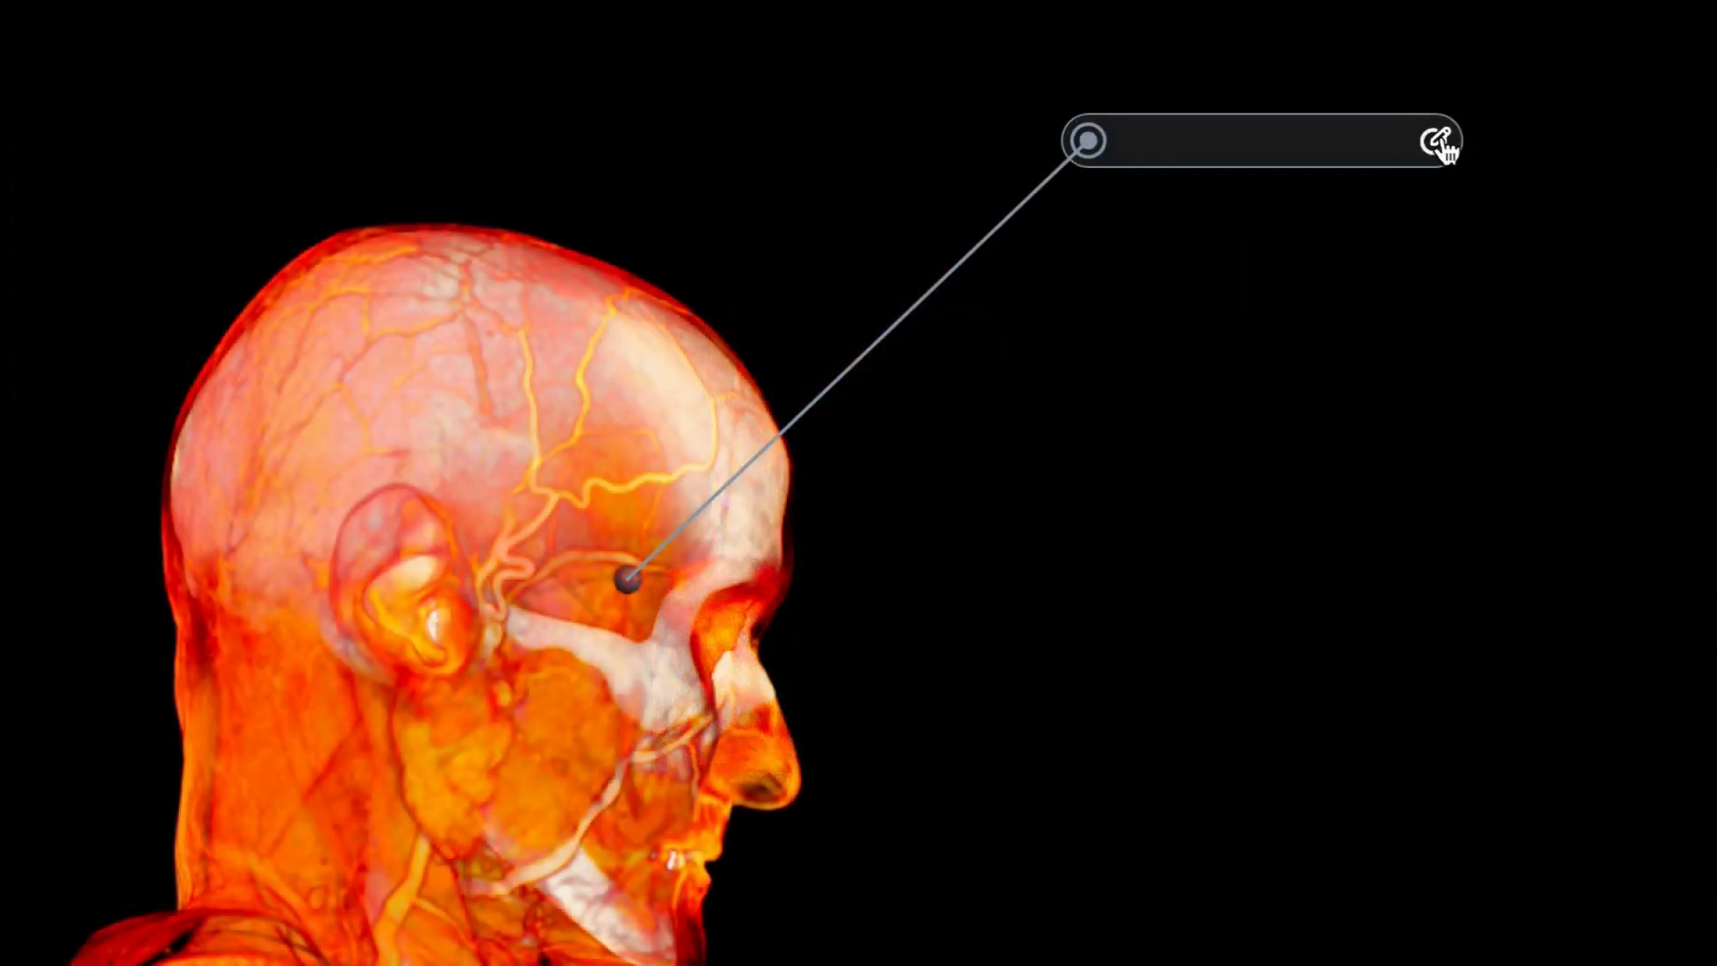
Step: Try the title "Temporalis m." and the description "List the origins,insertions,and actions" on the annotation, clearing each
left_click(1437, 142)
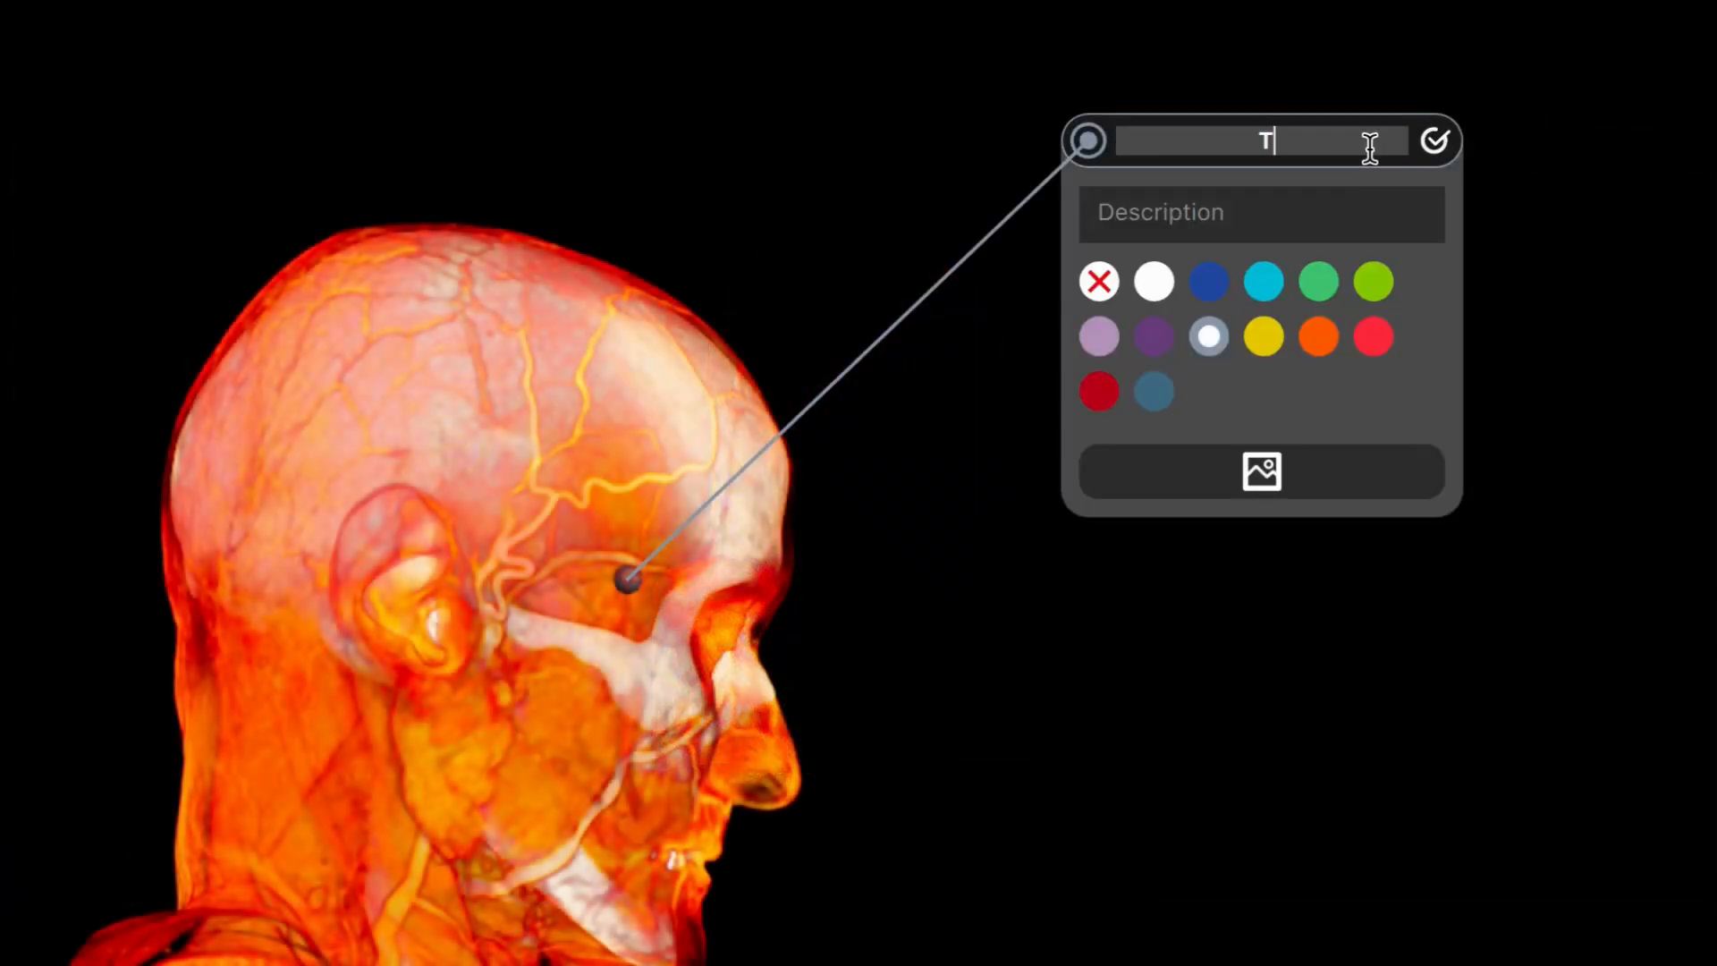
type("Temporalis m.")
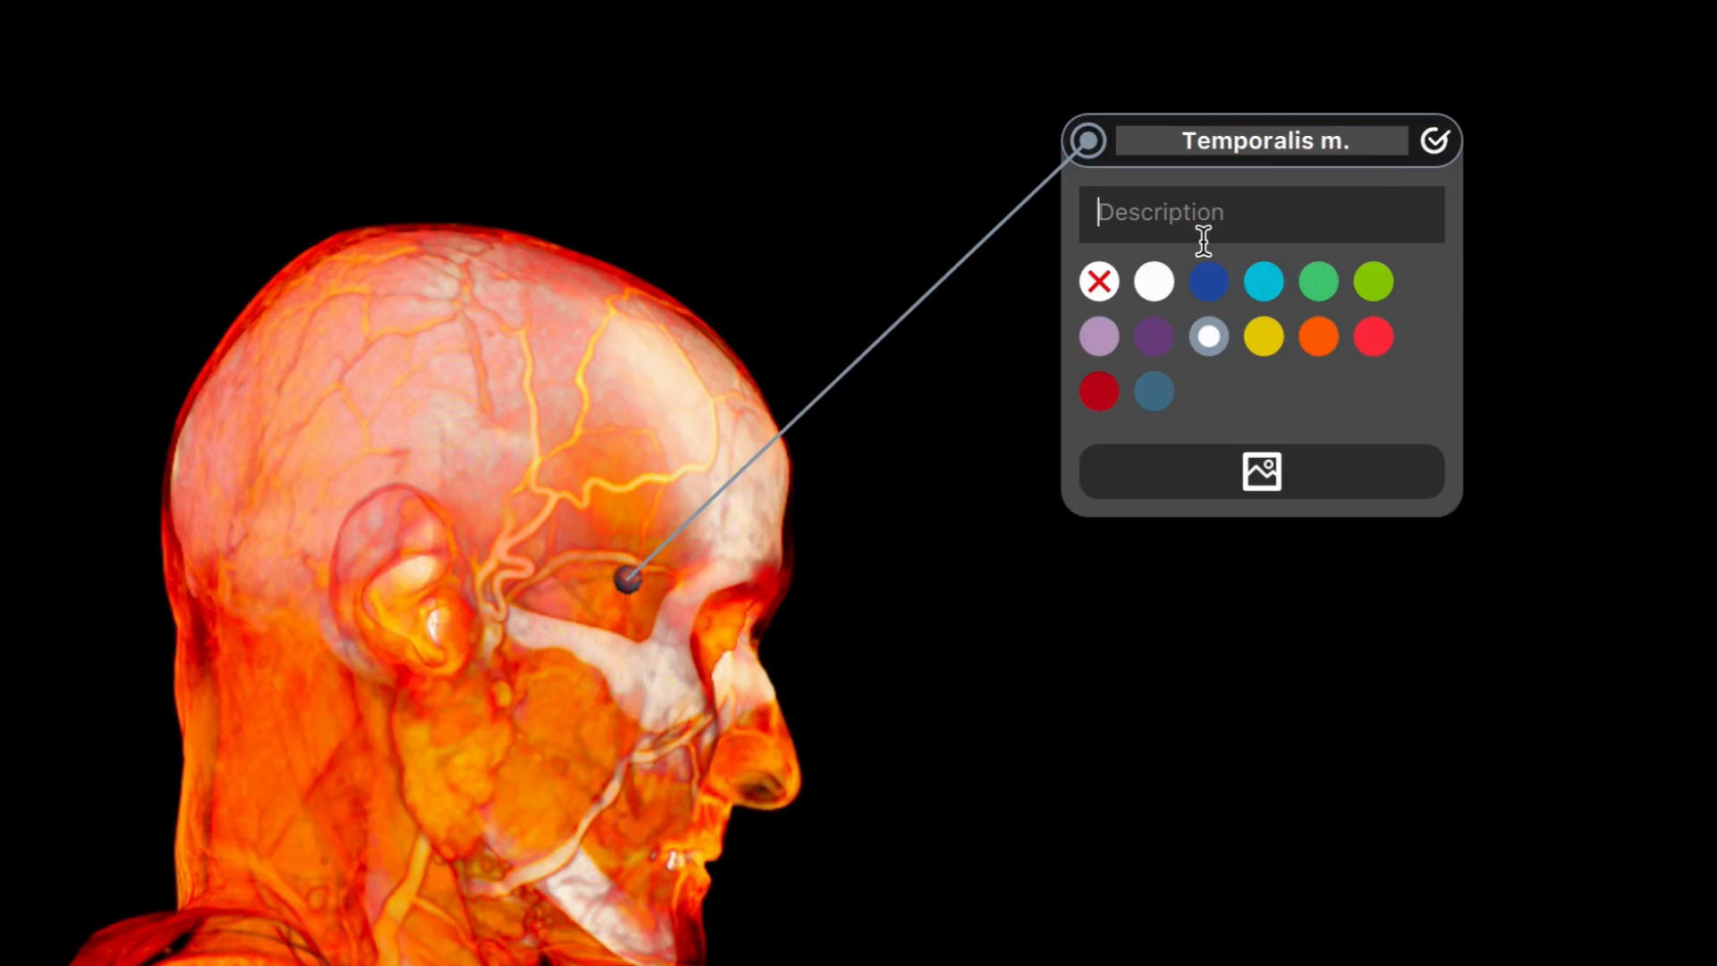
left_click_drag(1351, 145, 1160, 170)
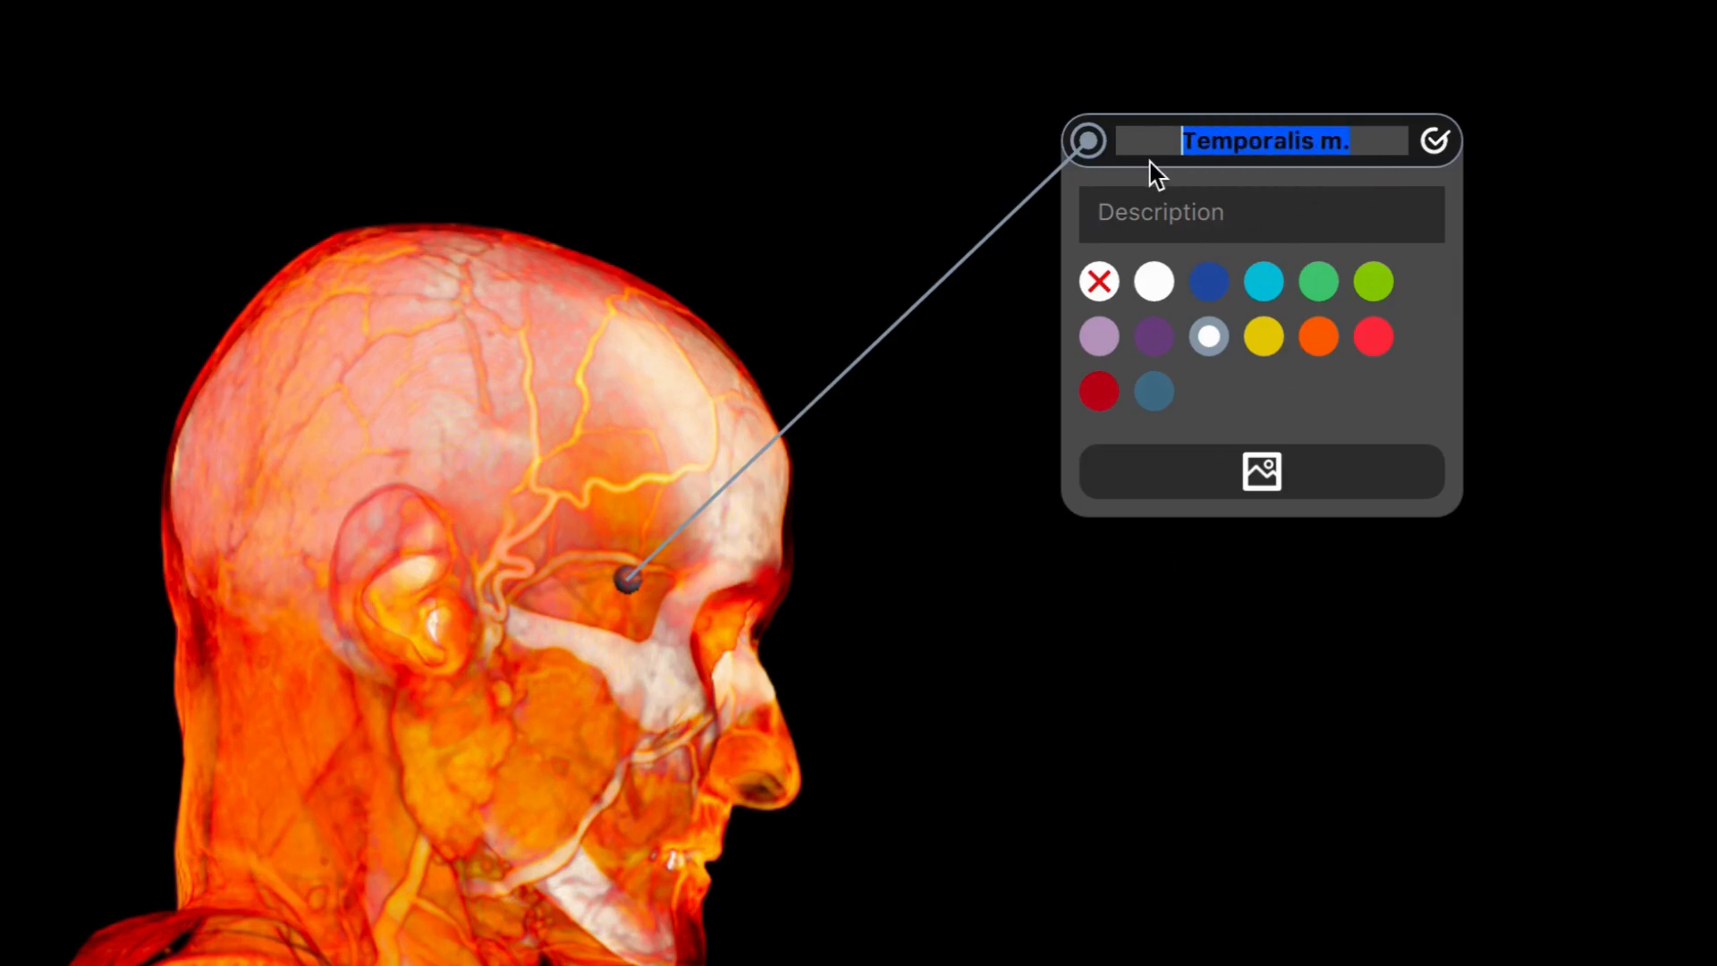
key("BackSpace")
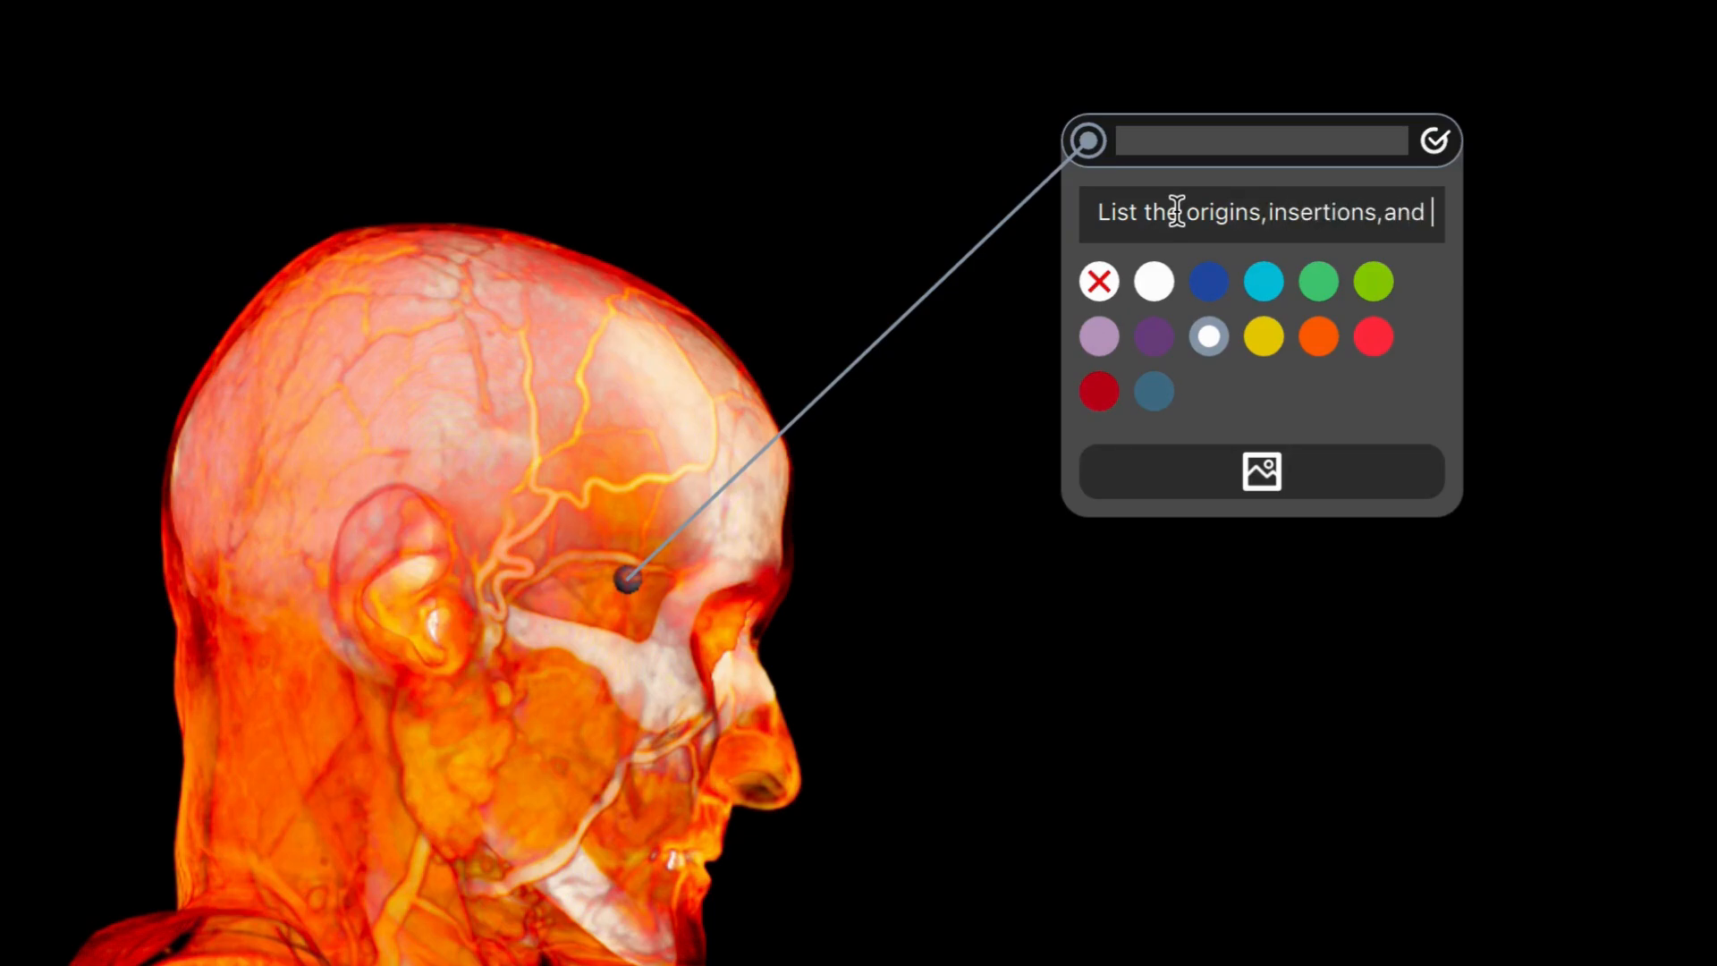
type("actions")
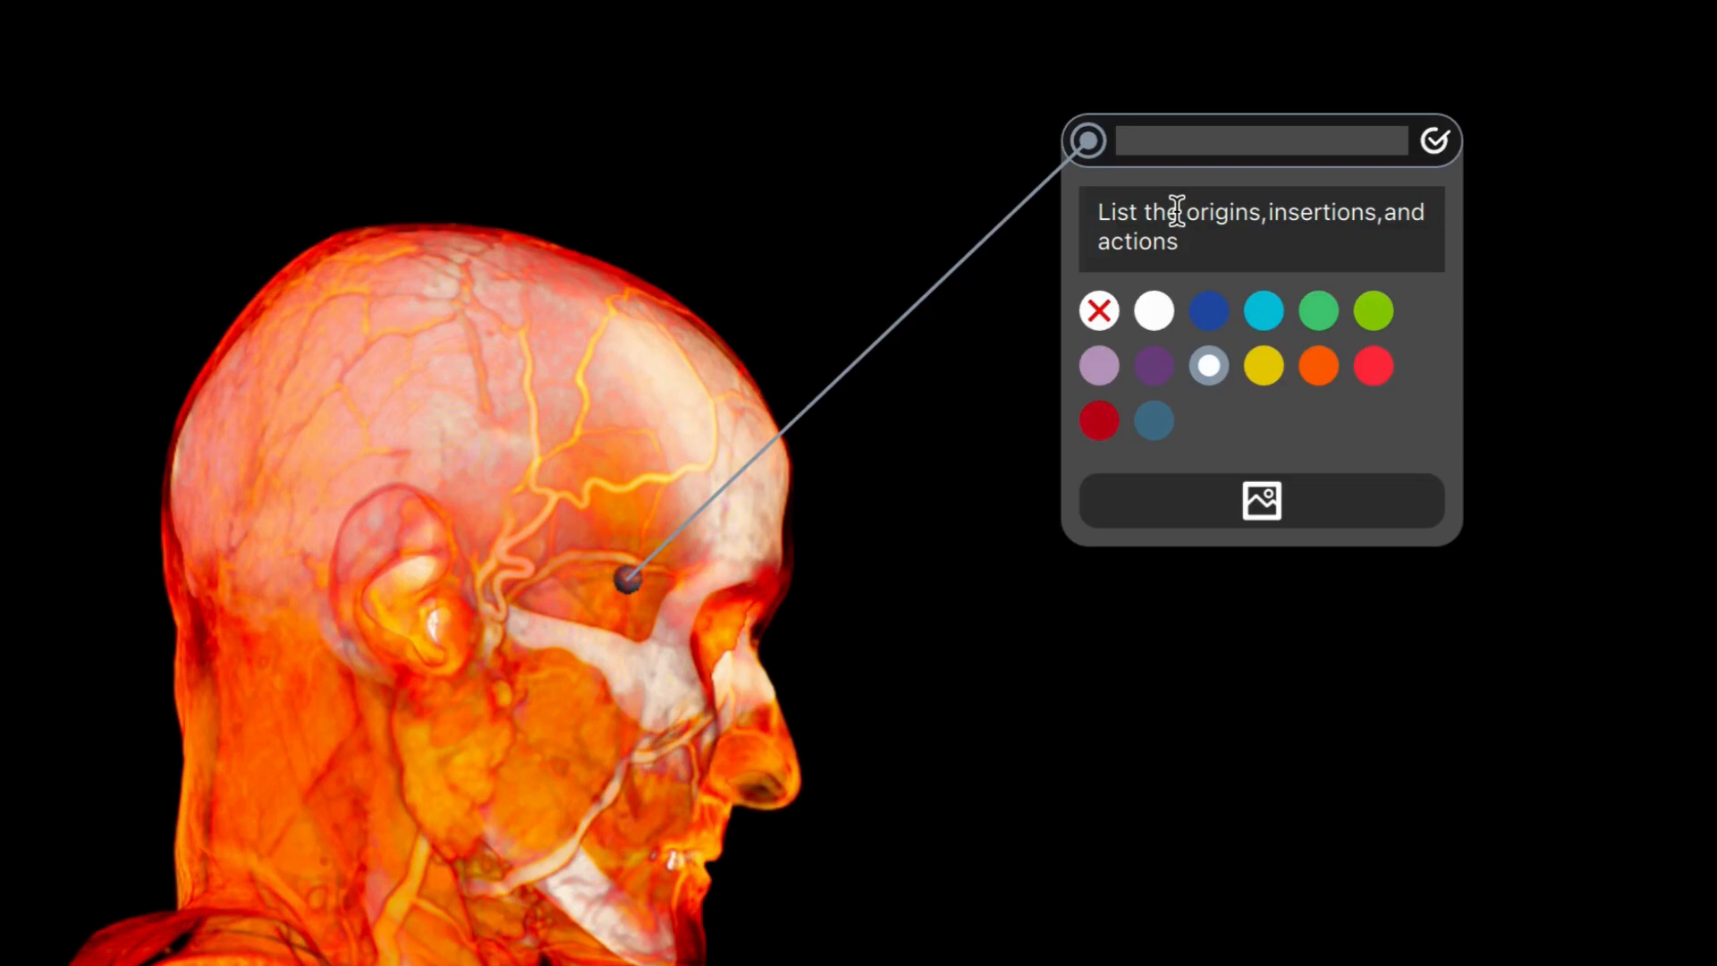
key("ctrl+a")
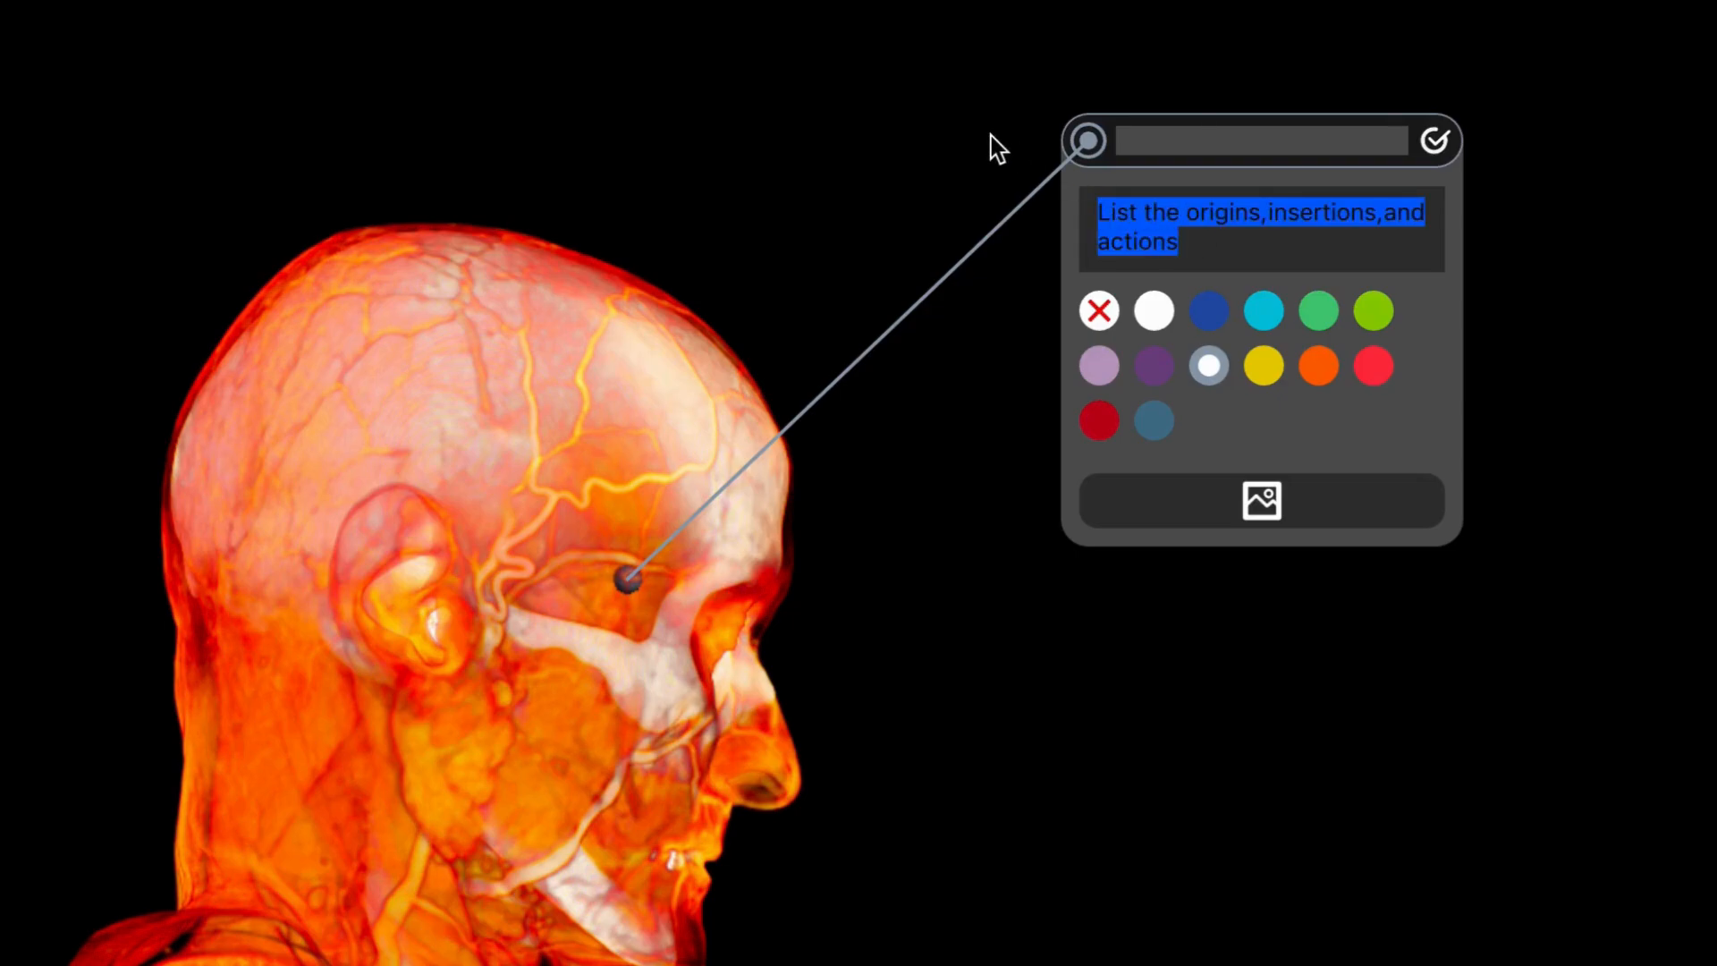
key("BackSpace")
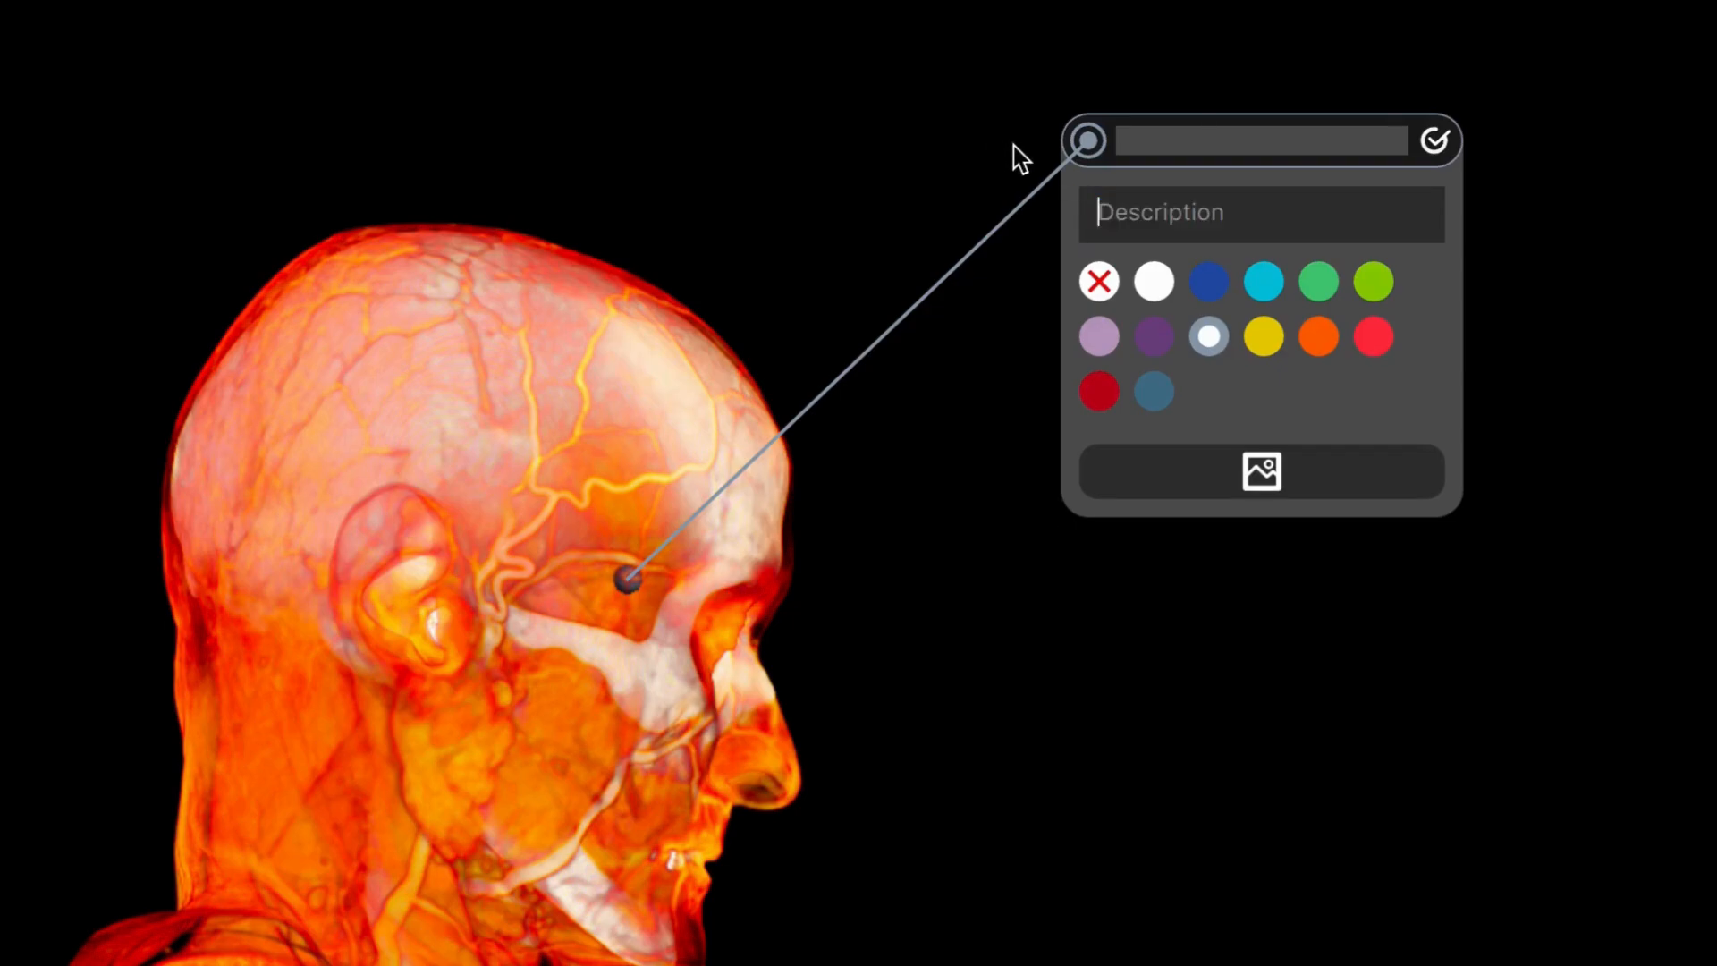
Step: Try blue, green, lime and purple as the annotation's color, and finish on the medium green
left_click(1211, 285)
left_click(1322, 286)
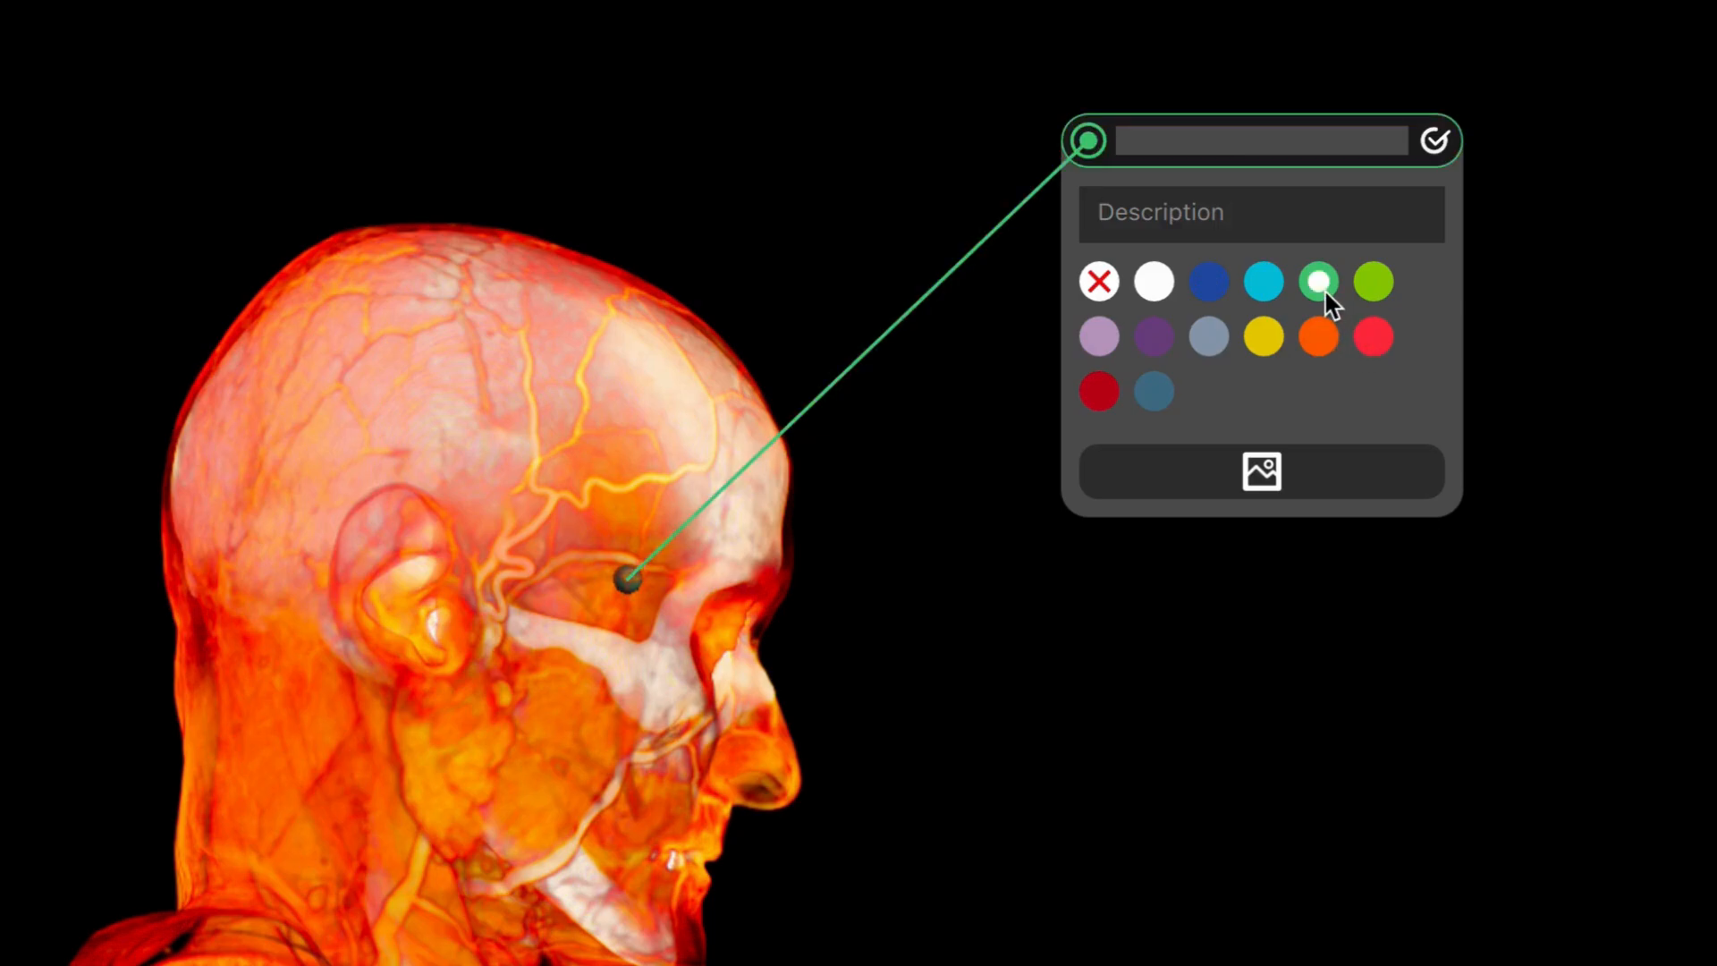
left_click(1376, 284)
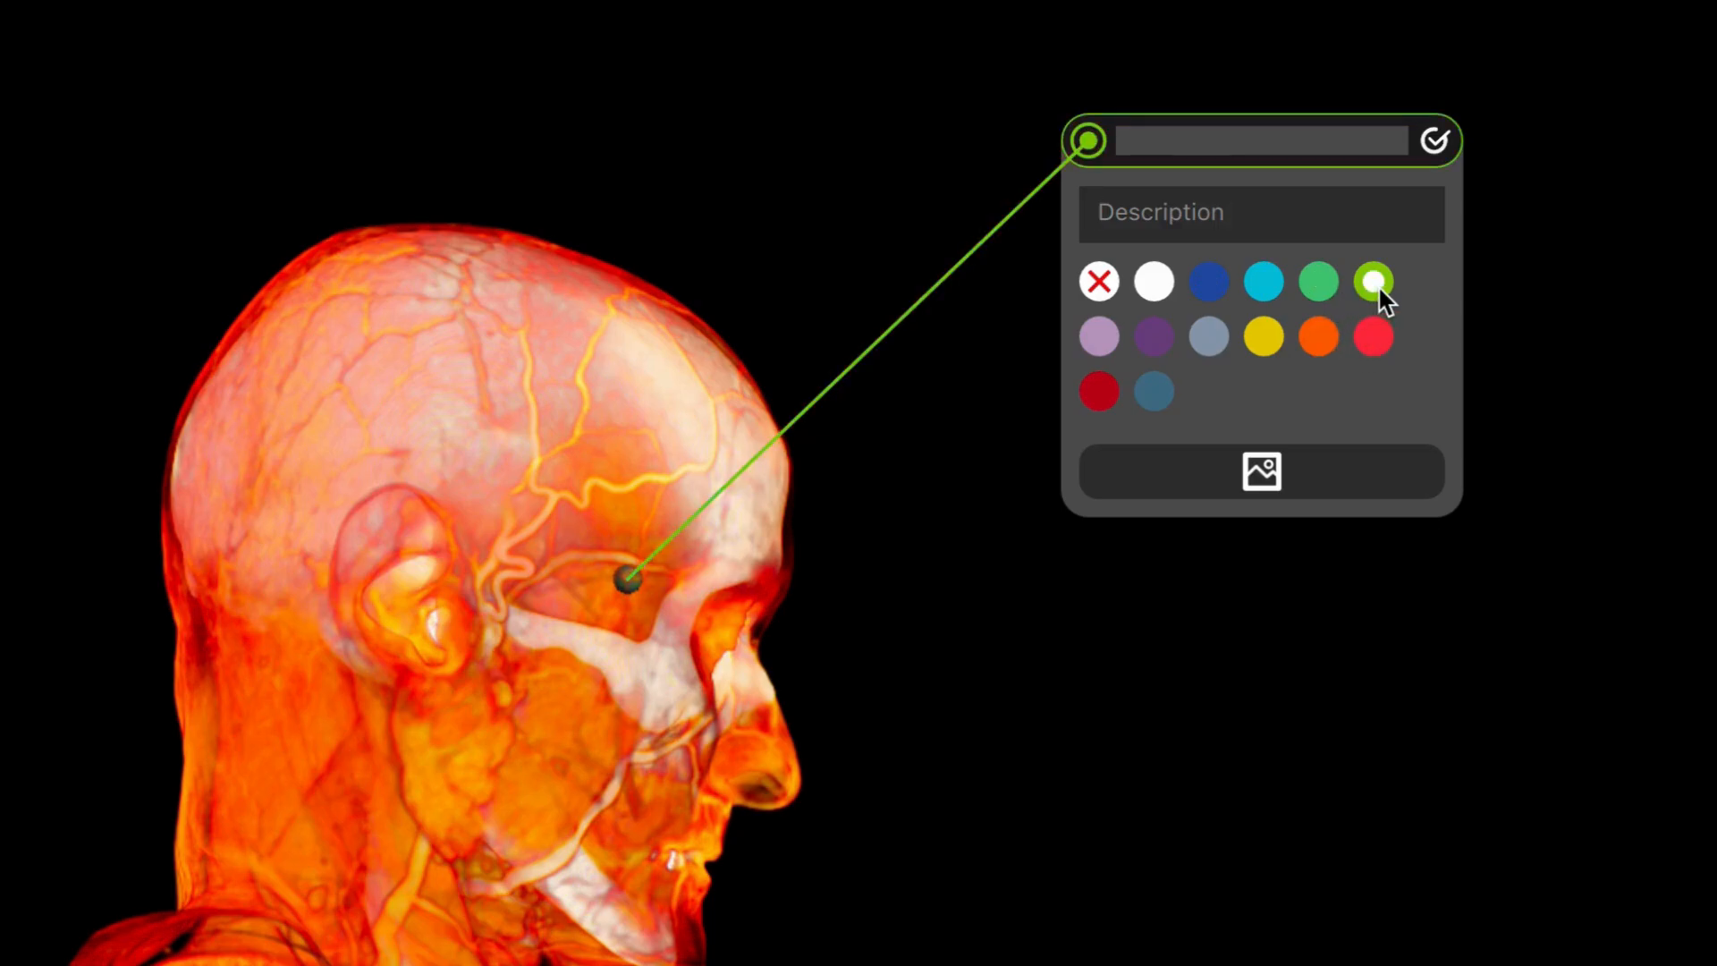
left_click(1157, 340)
left_click(1100, 282)
left_click(1320, 282)
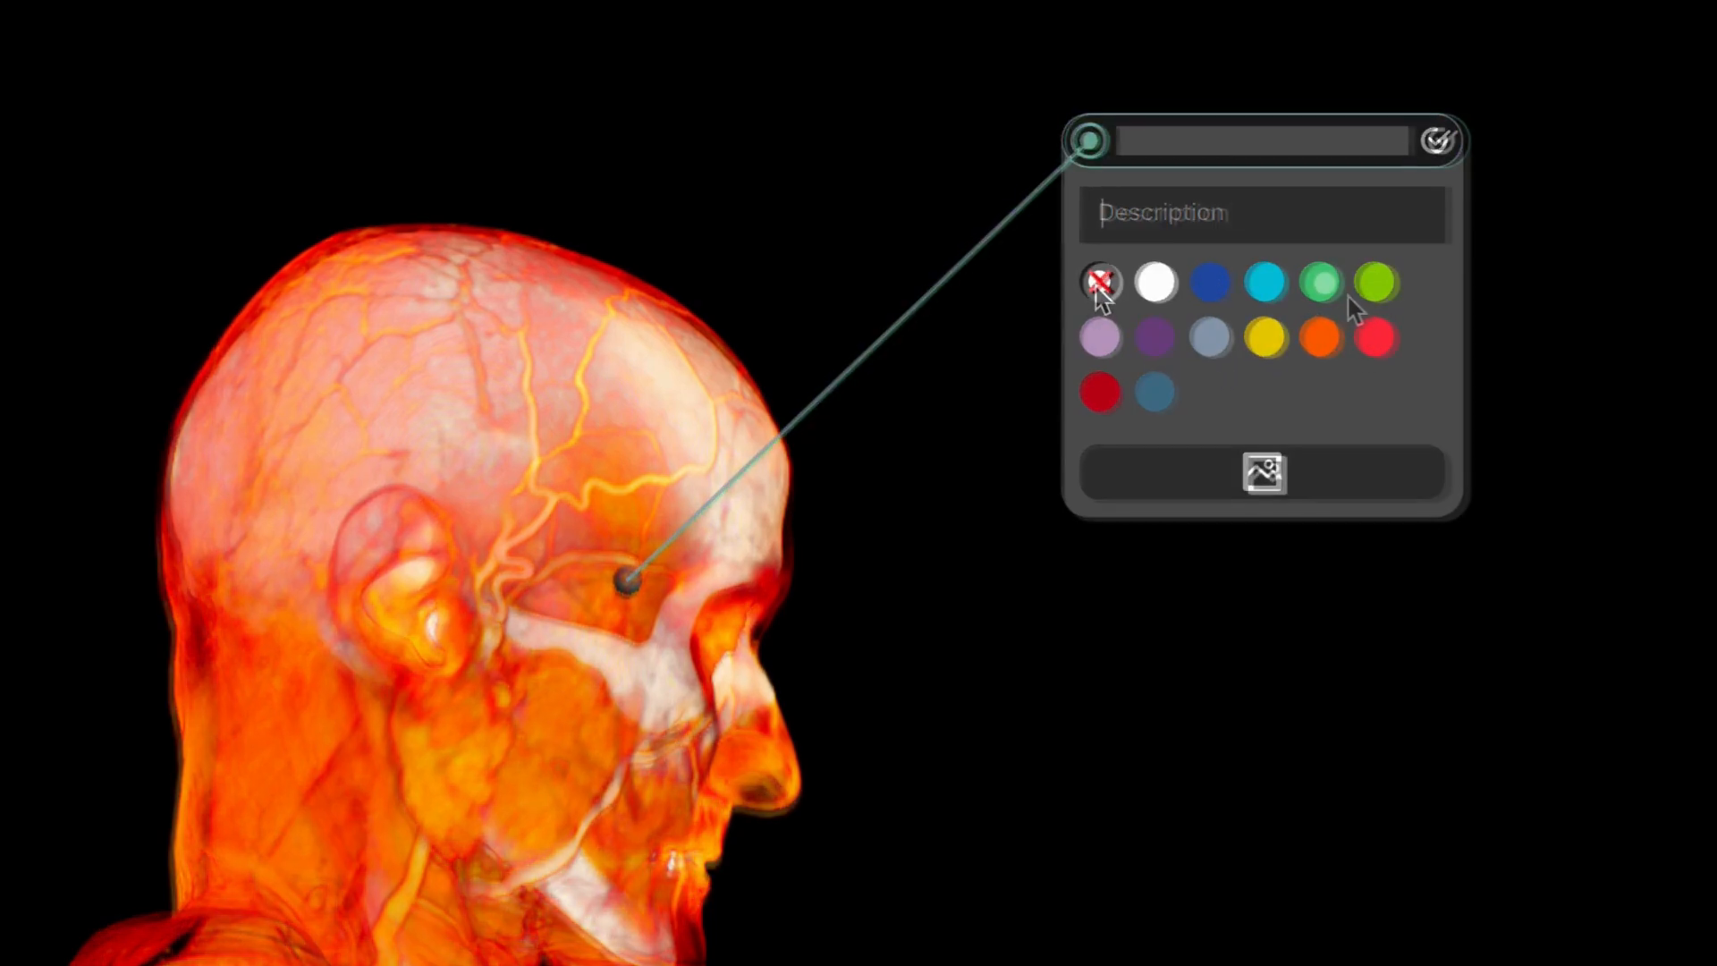
left_click(1377, 284)
left_click(1158, 339)
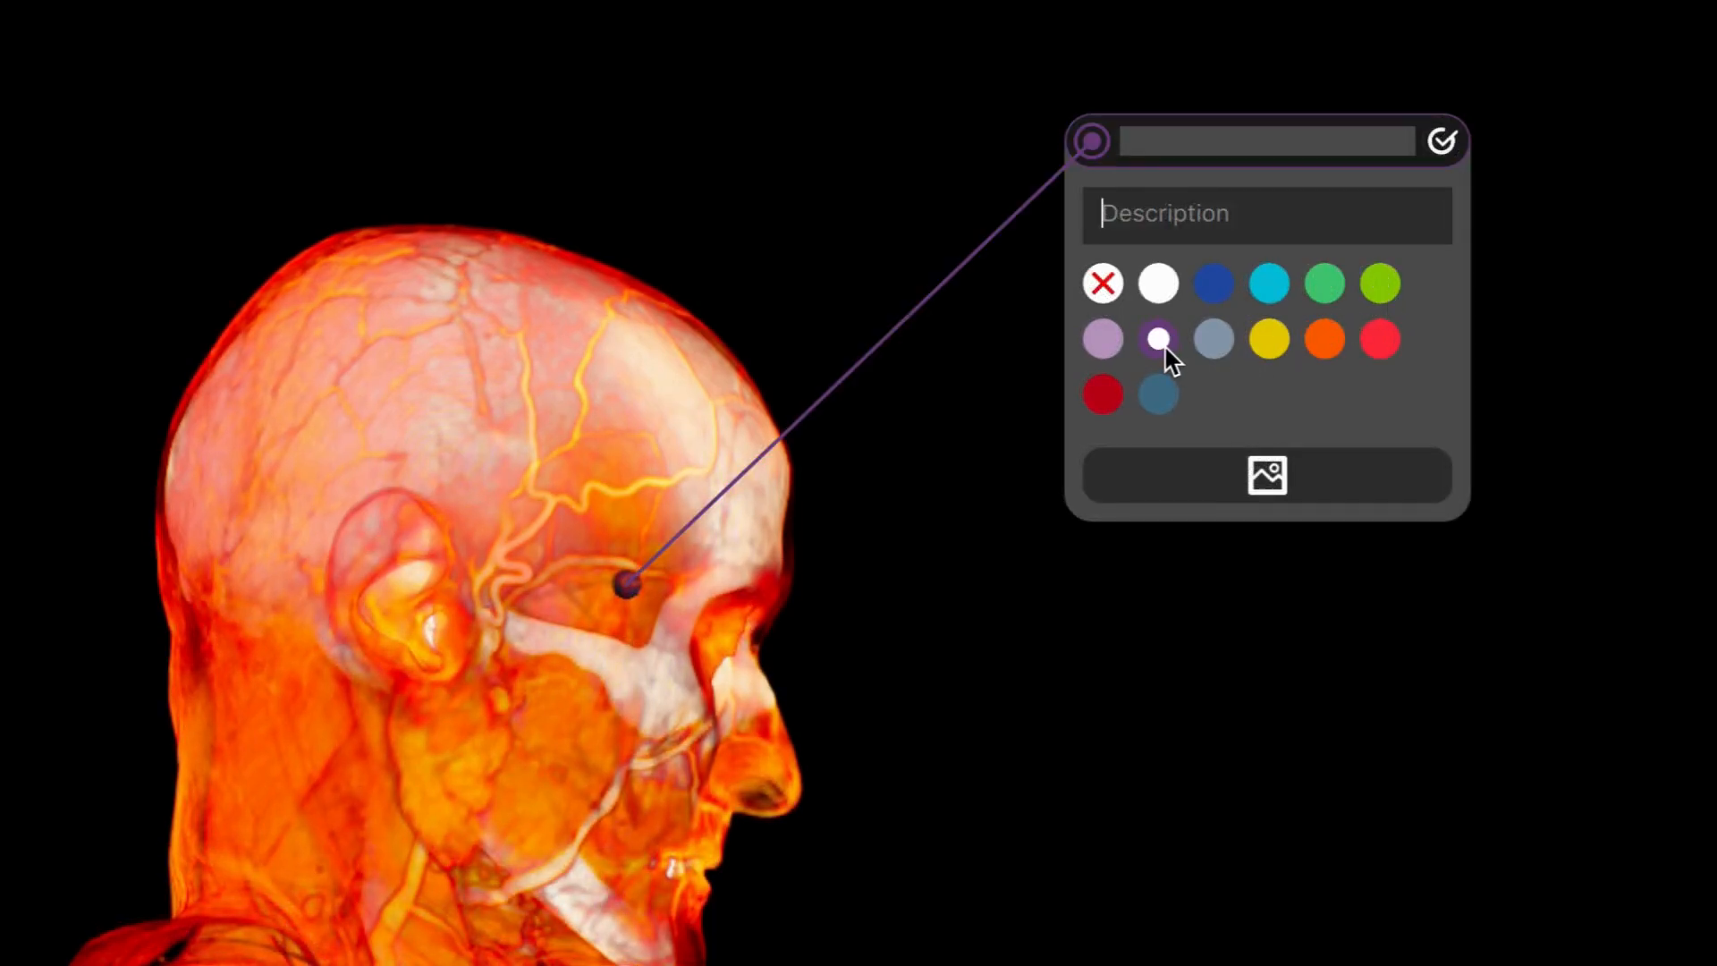
left_click(1327, 286)
left_click(1384, 286)
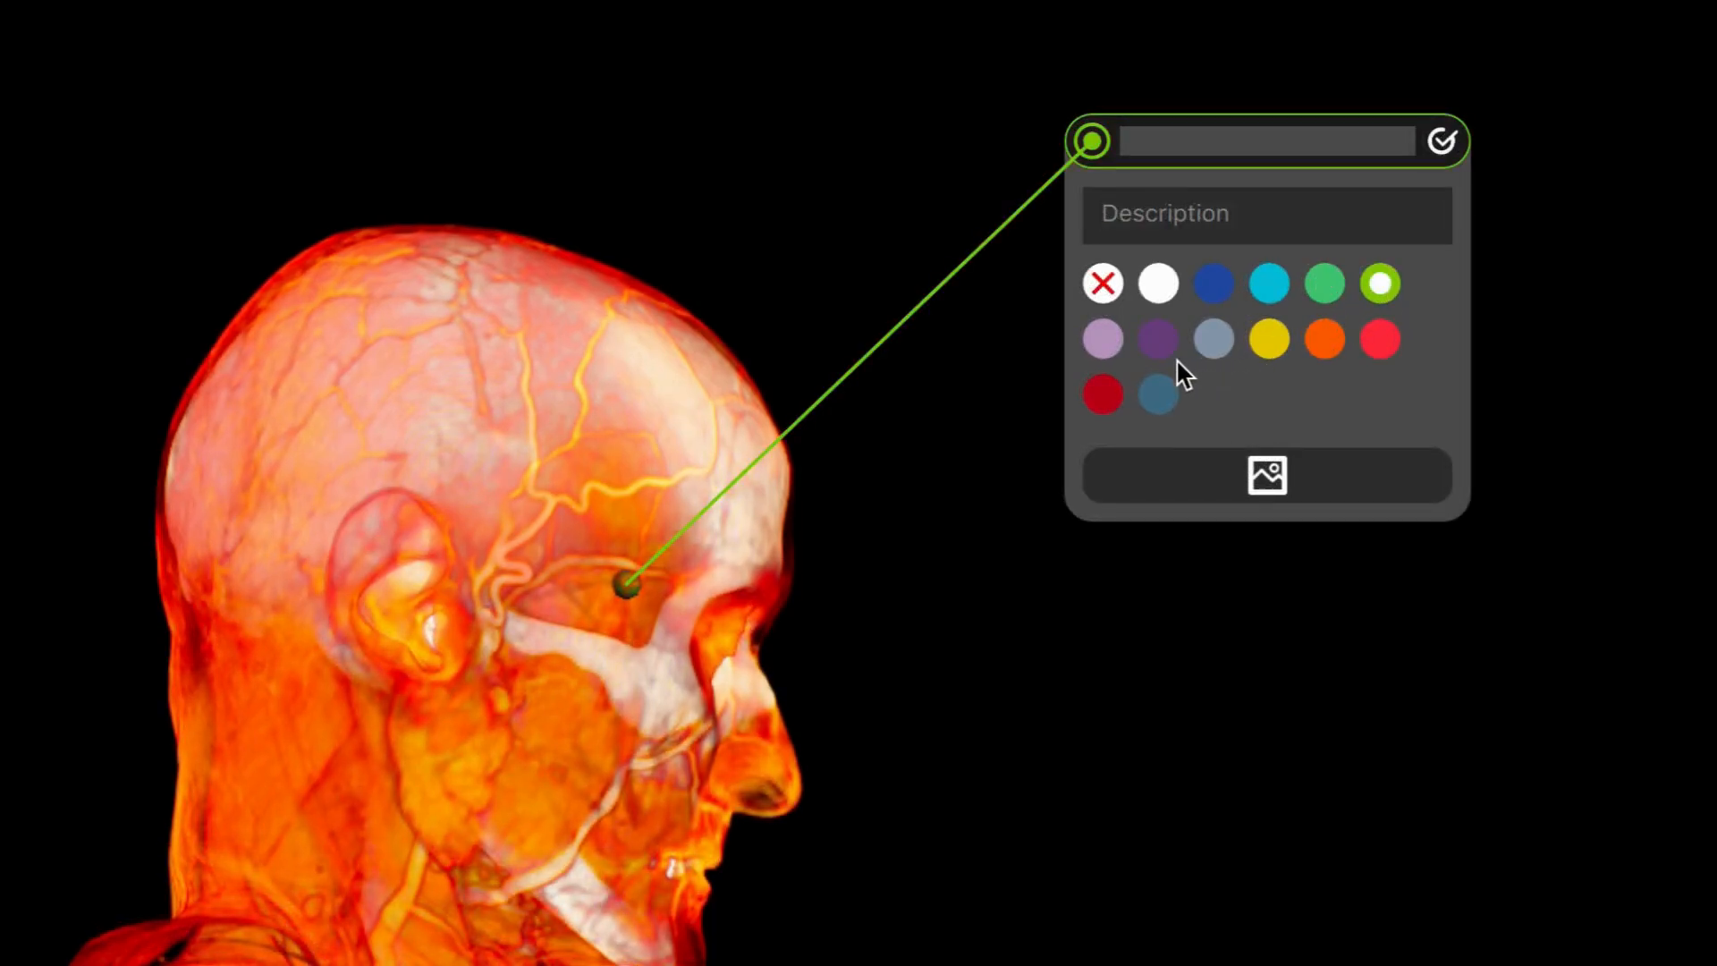
left_click(1158, 339)
left_click(1344, 290)
left_click(1382, 286)
left_click(1163, 345)
left_click(1324, 284)
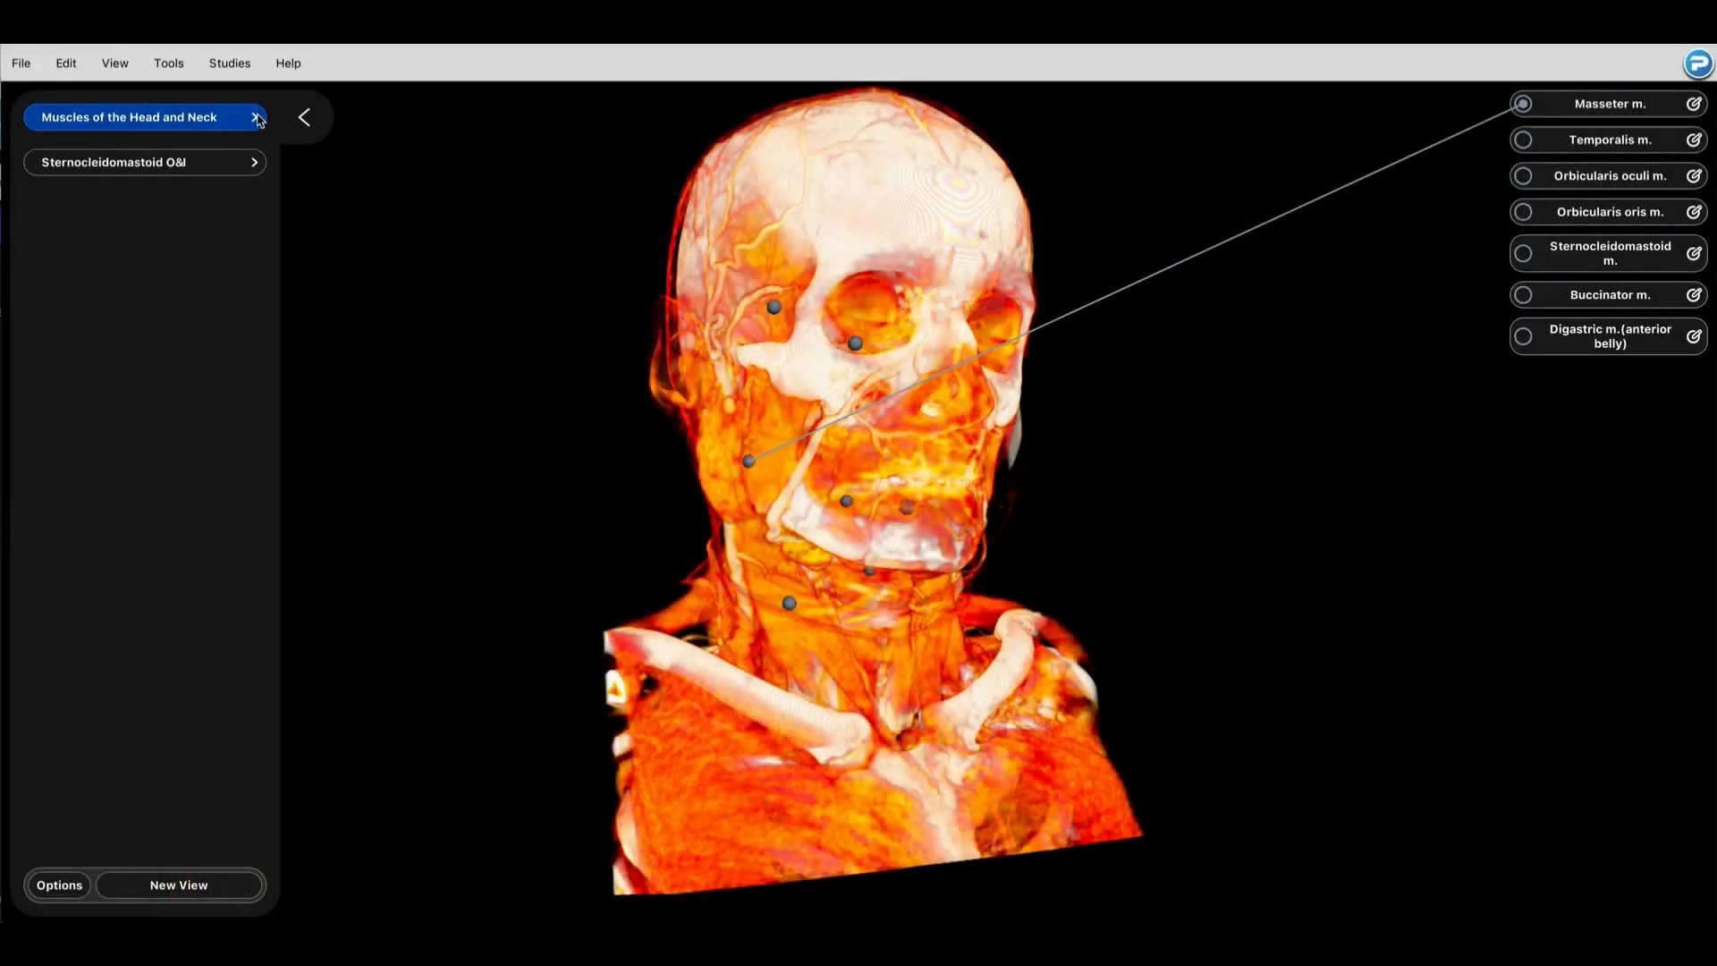
Step: Expand both view groups and open the Labeling Activity view under Muscles of the Head and Neck for editing
left_click(255, 119)
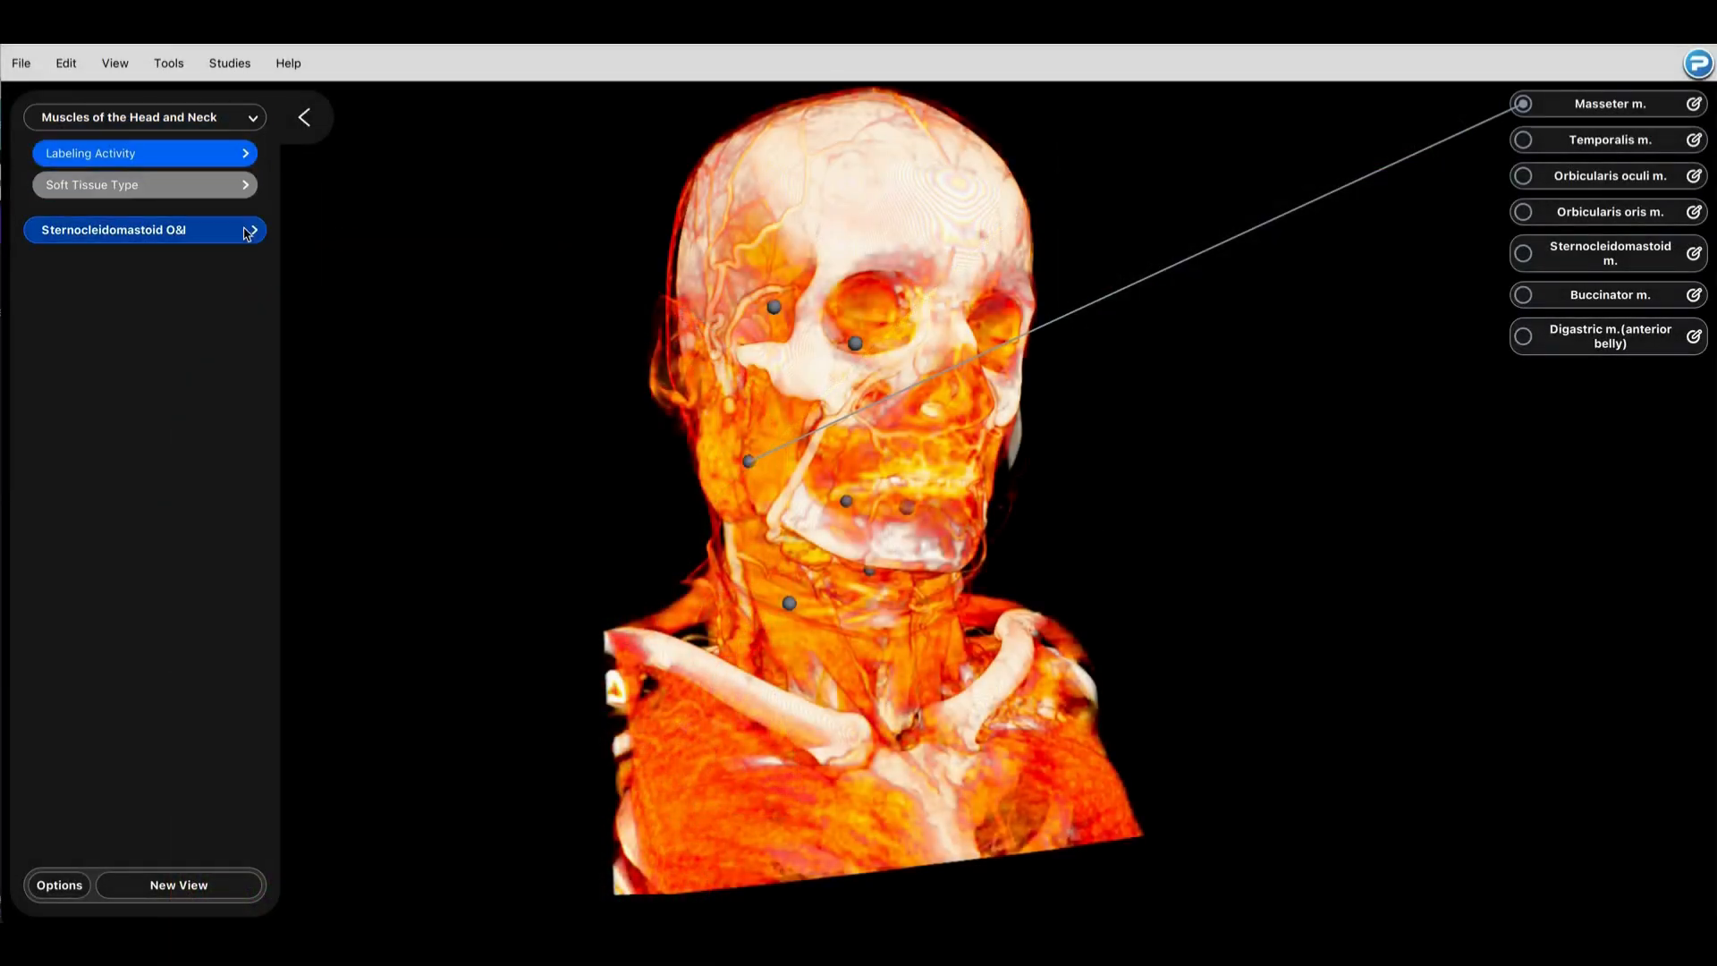
left_click(254, 233)
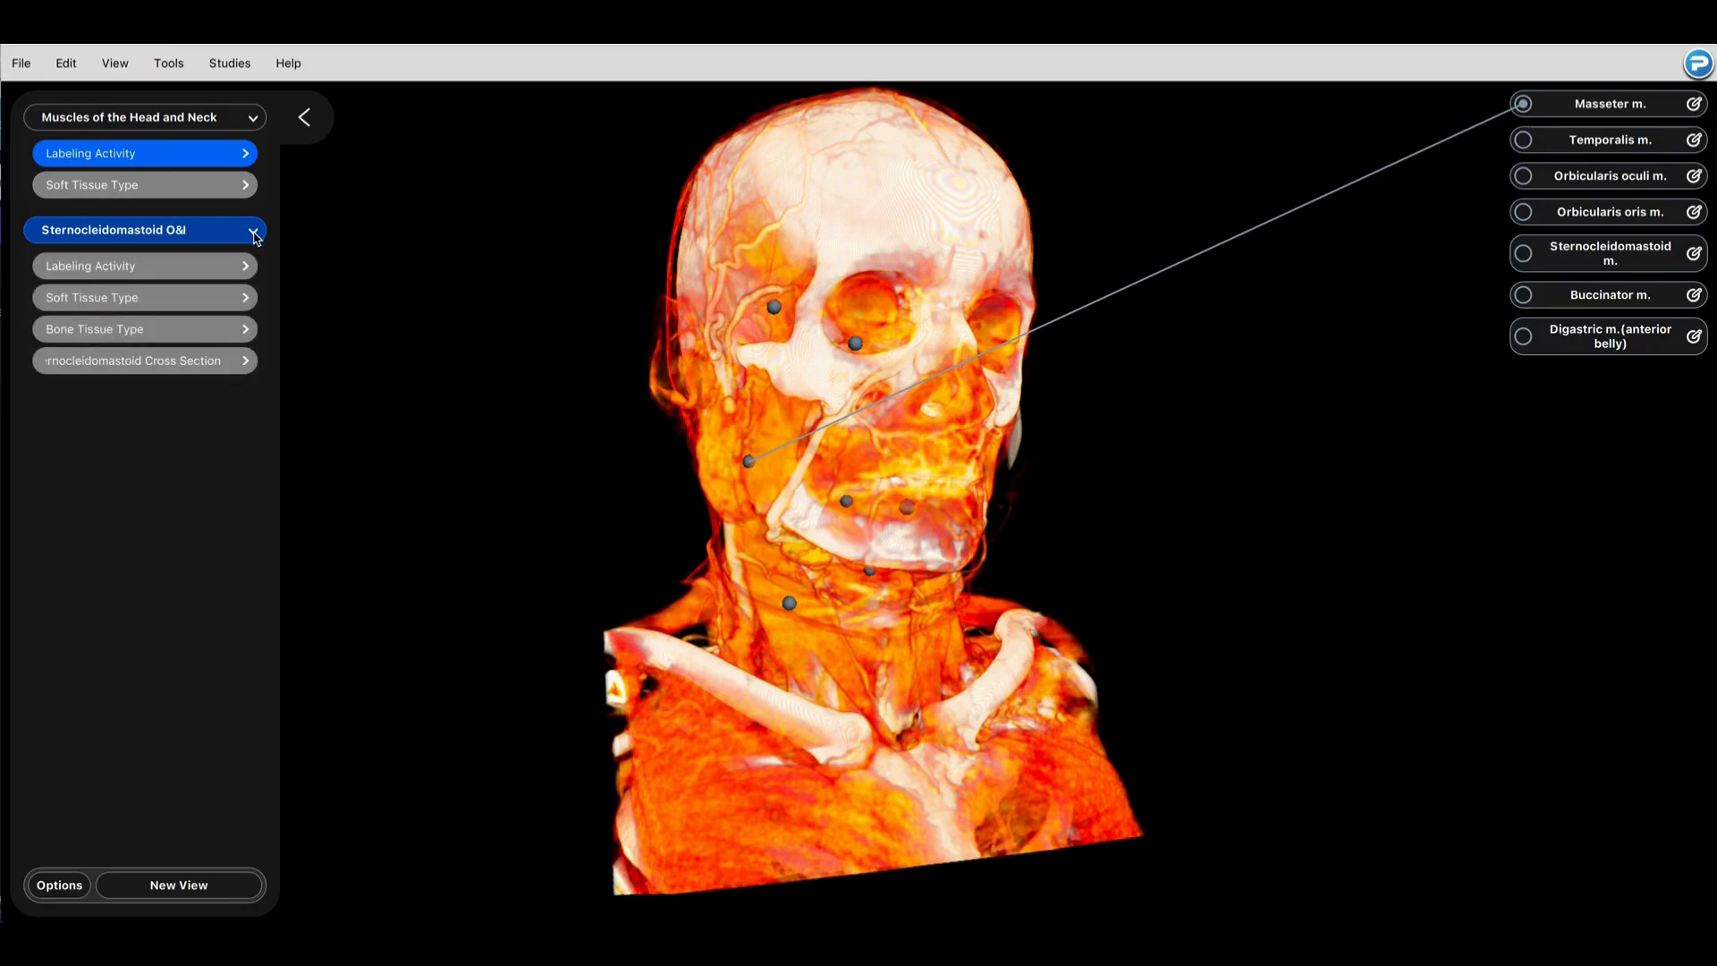
left_click(247, 155)
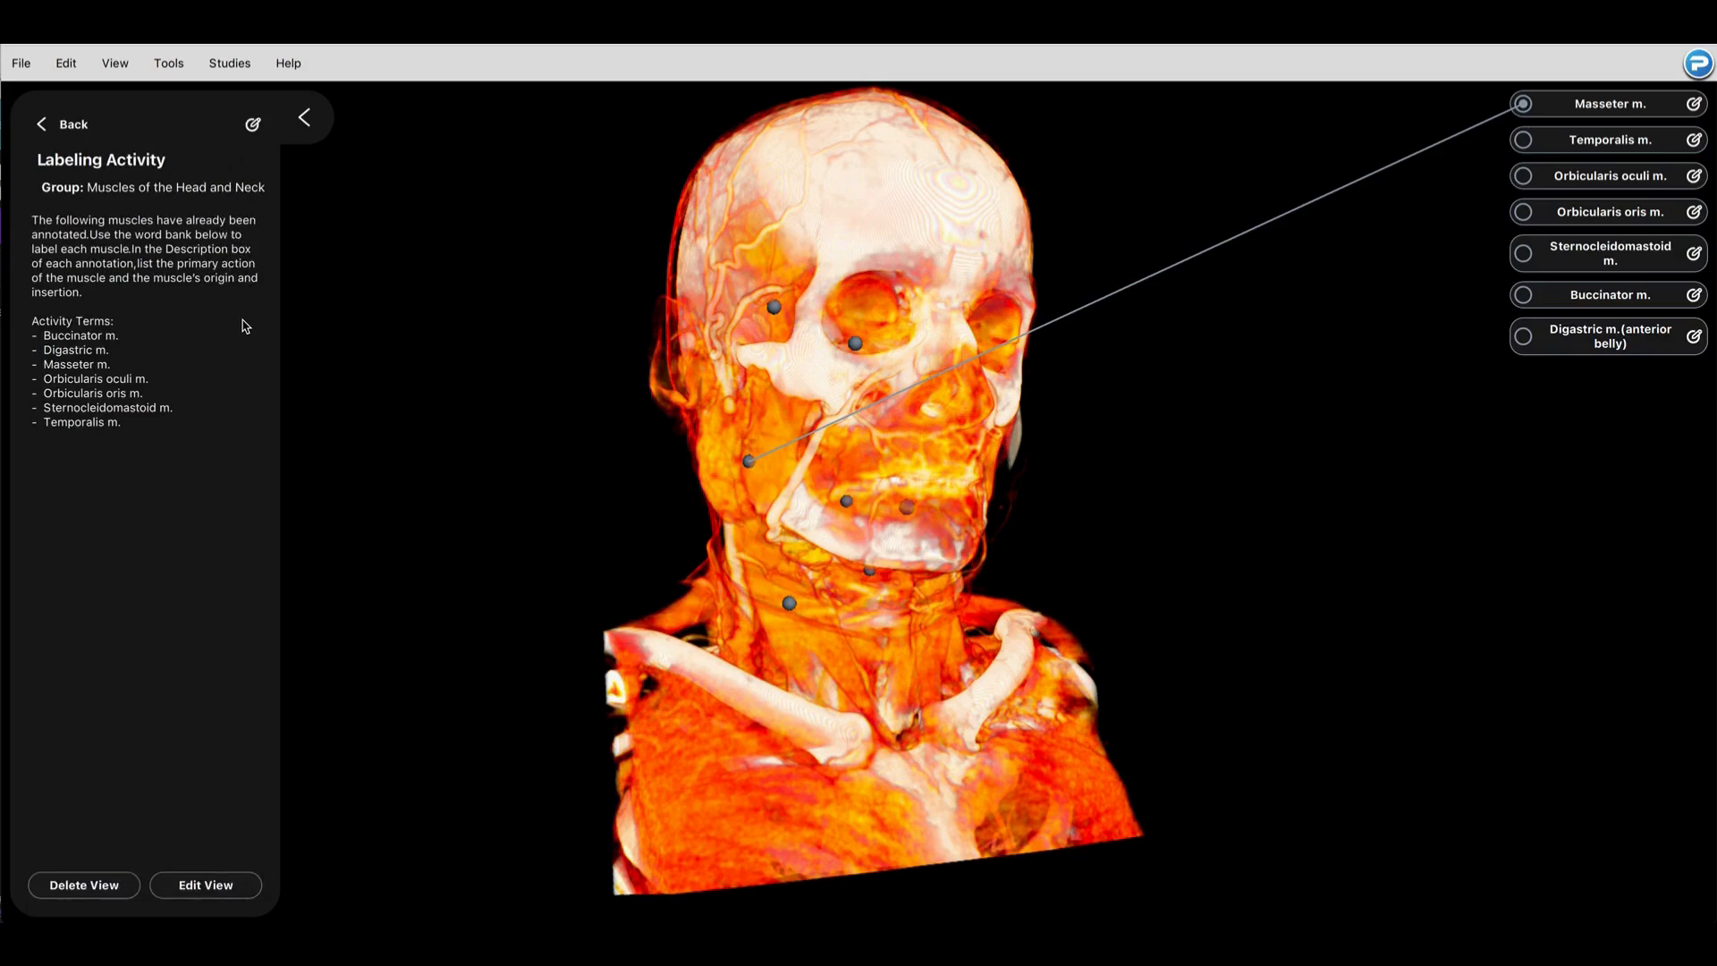
left_click(252, 126)
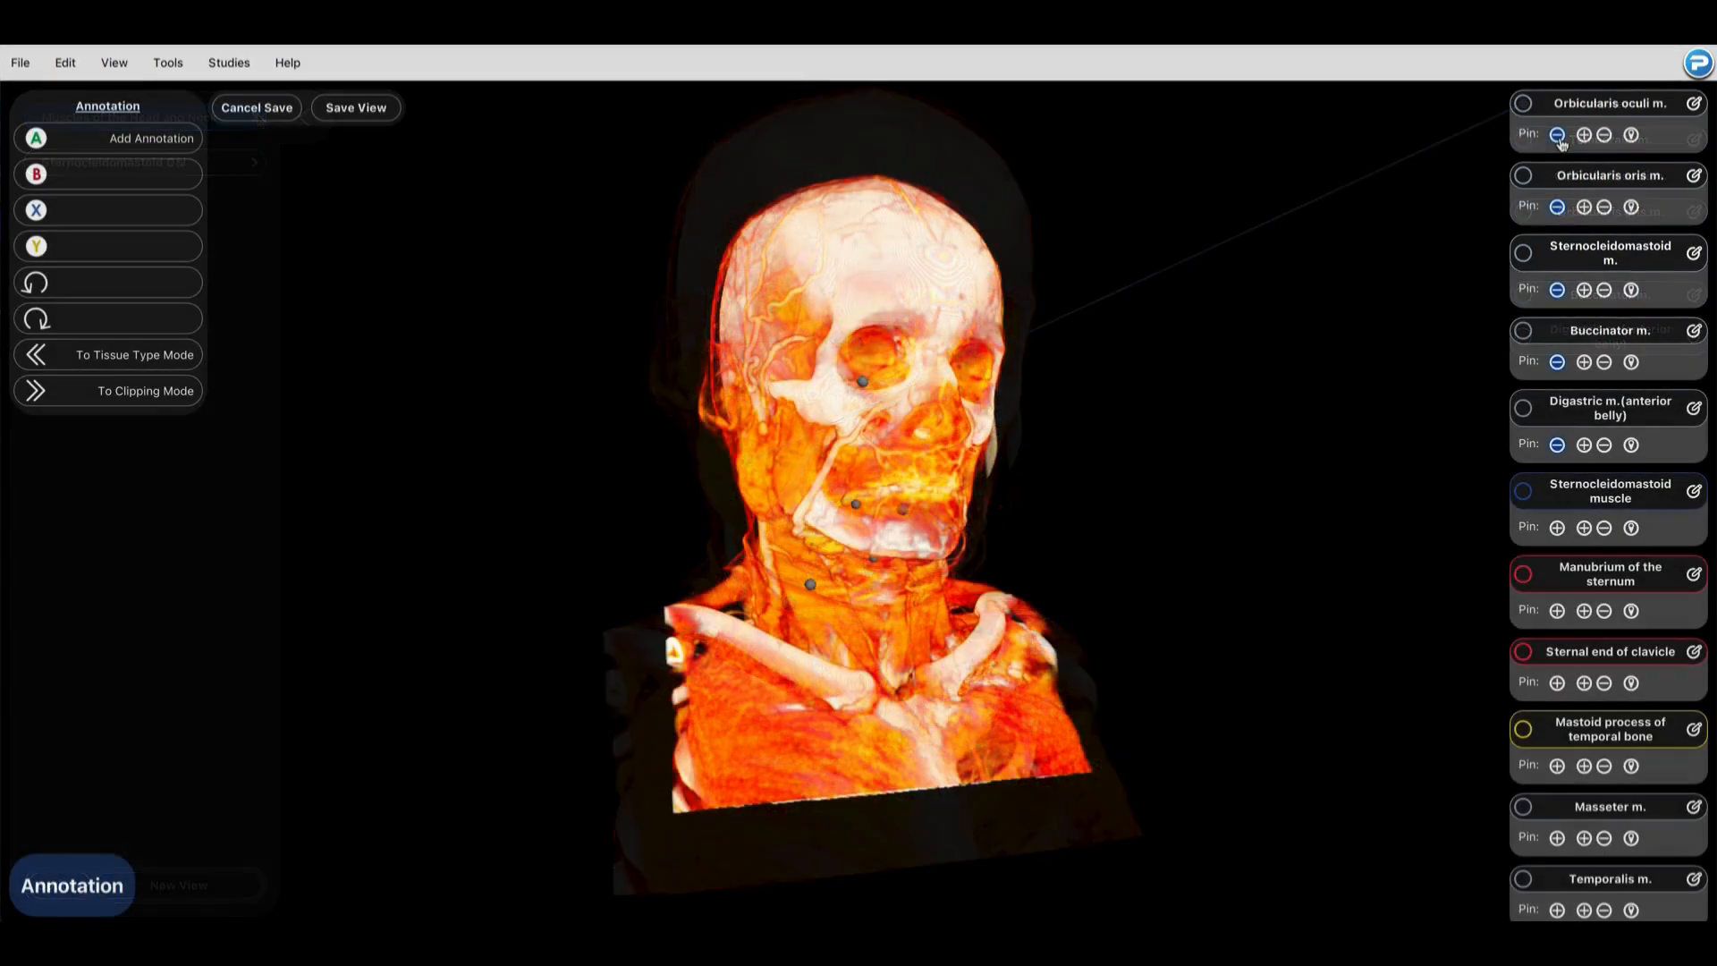
Step: Unpin and re-pin the Orbicularis oculi m. annotation, and pin the Temporalis m. and Masseter m. annotations to the view
left_click(1559, 139)
scroll(1575, 748, "down", 1)
scroll(1576, 750, "up", 1)
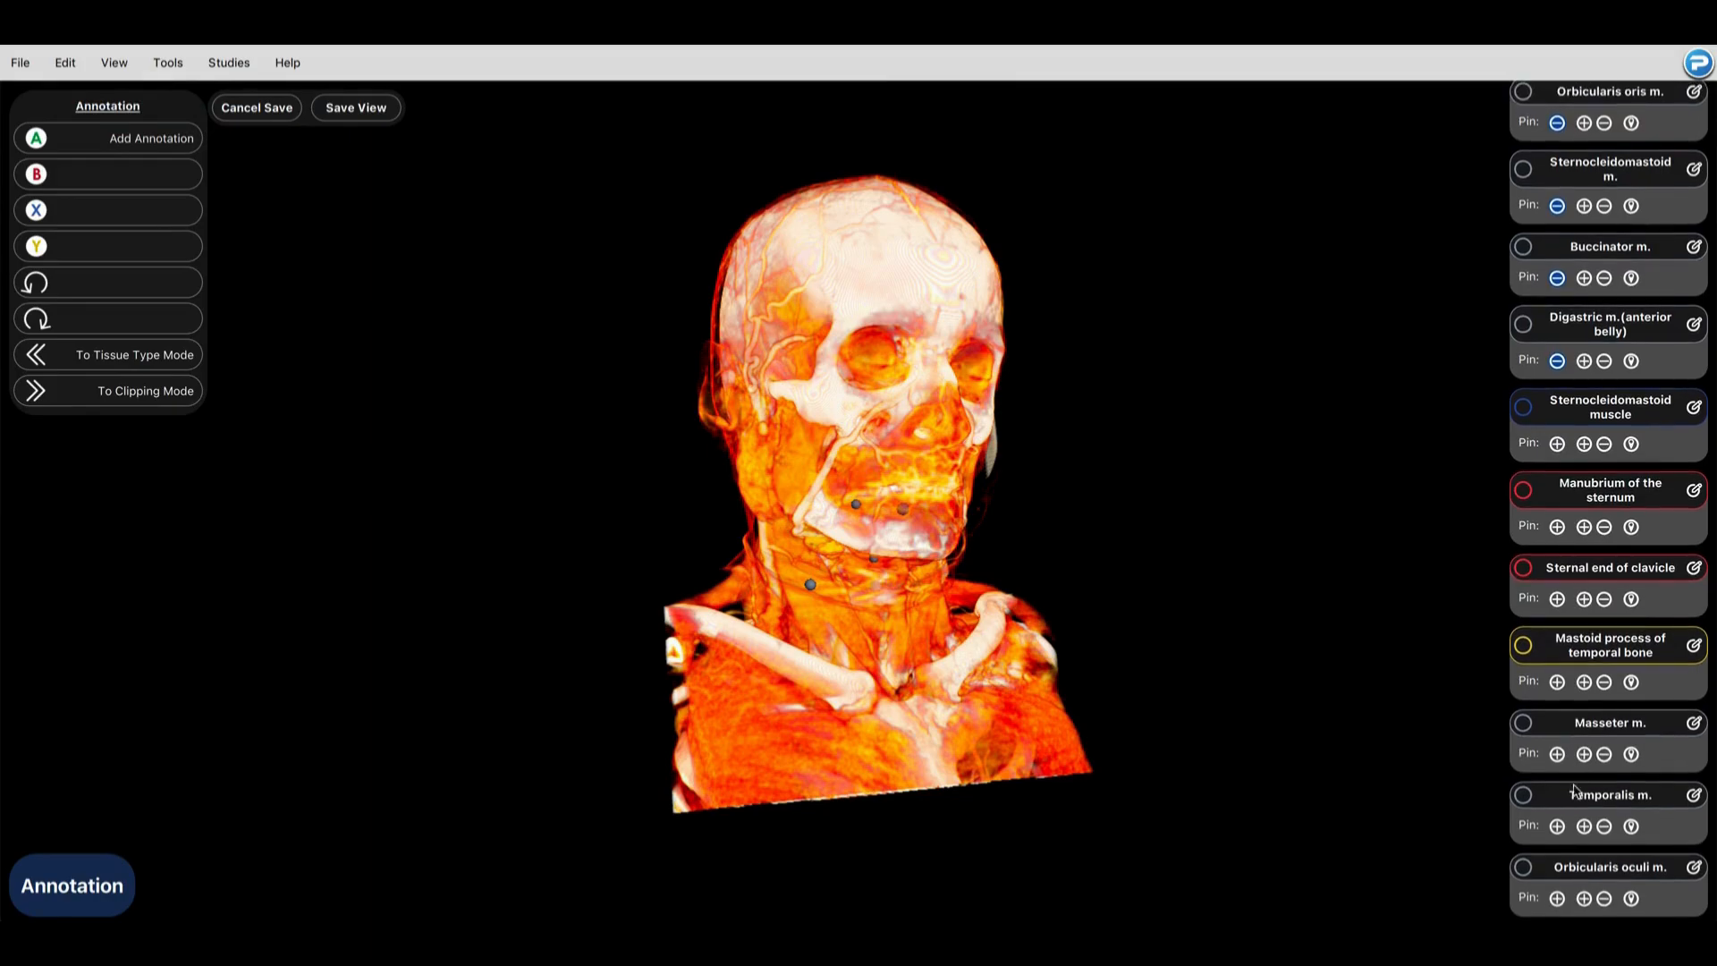
left_click(1558, 898)
left_click(1557, 898)
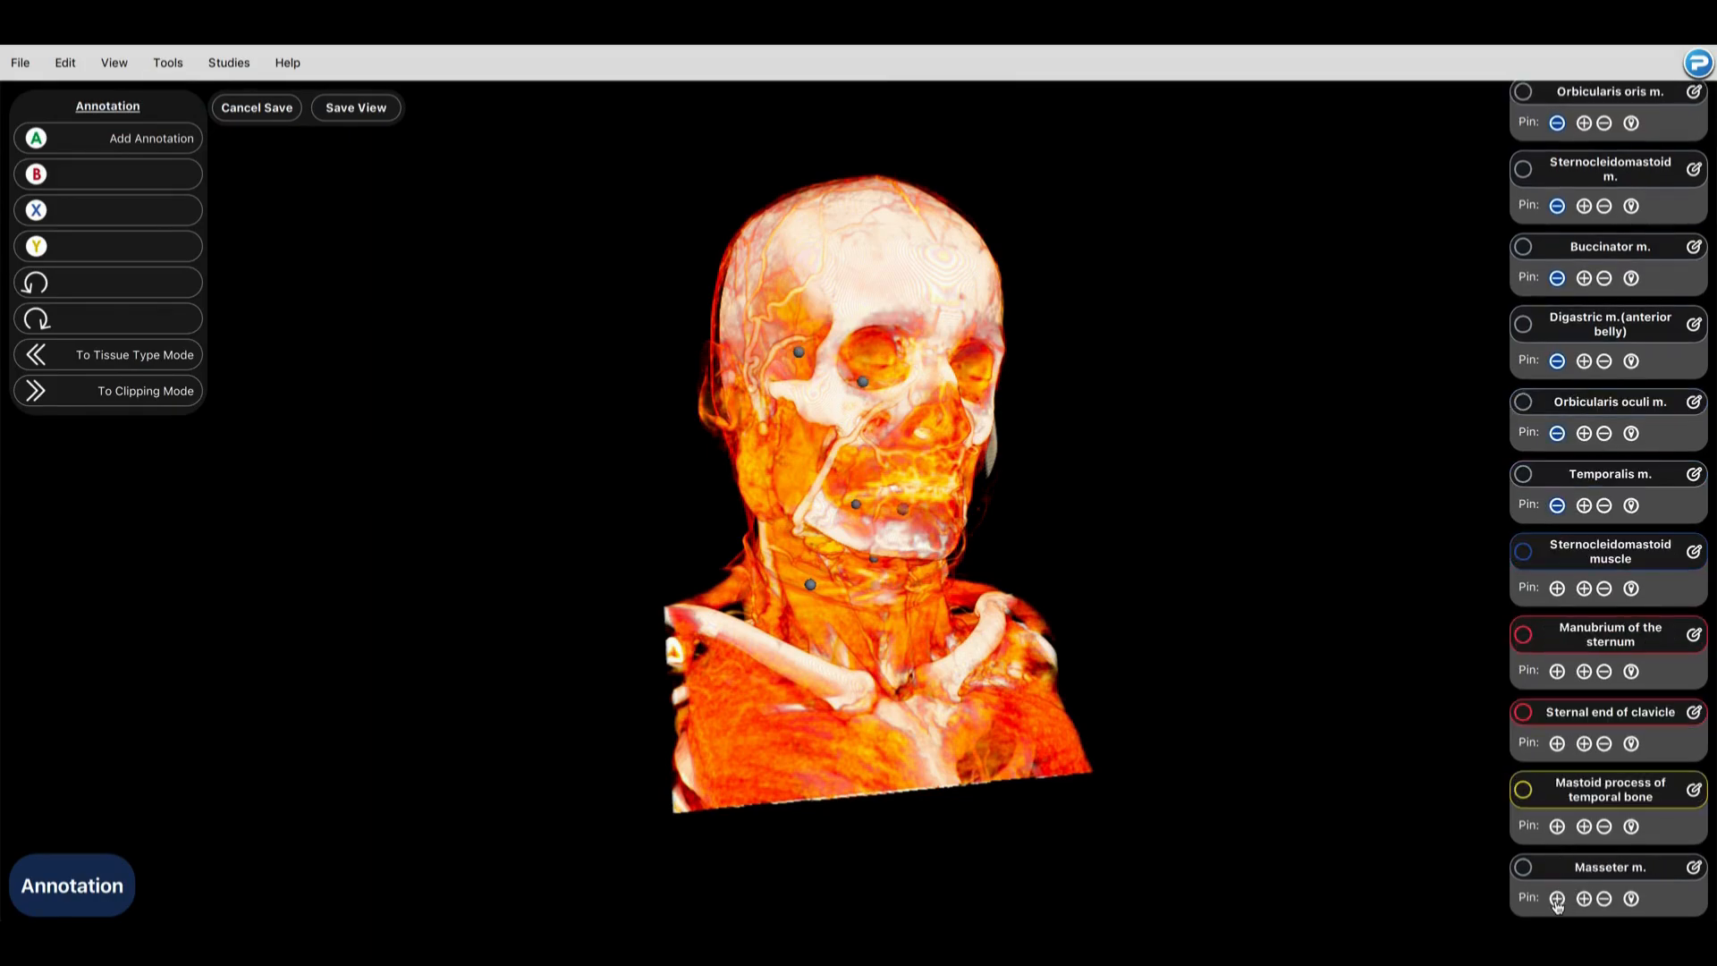
left_click(1557, 898)
Step: Try the Red Vessels and Cardiac color presets on the model, and return to Muscle and Bone
left_click(190, 391)
left_click(190, 391)
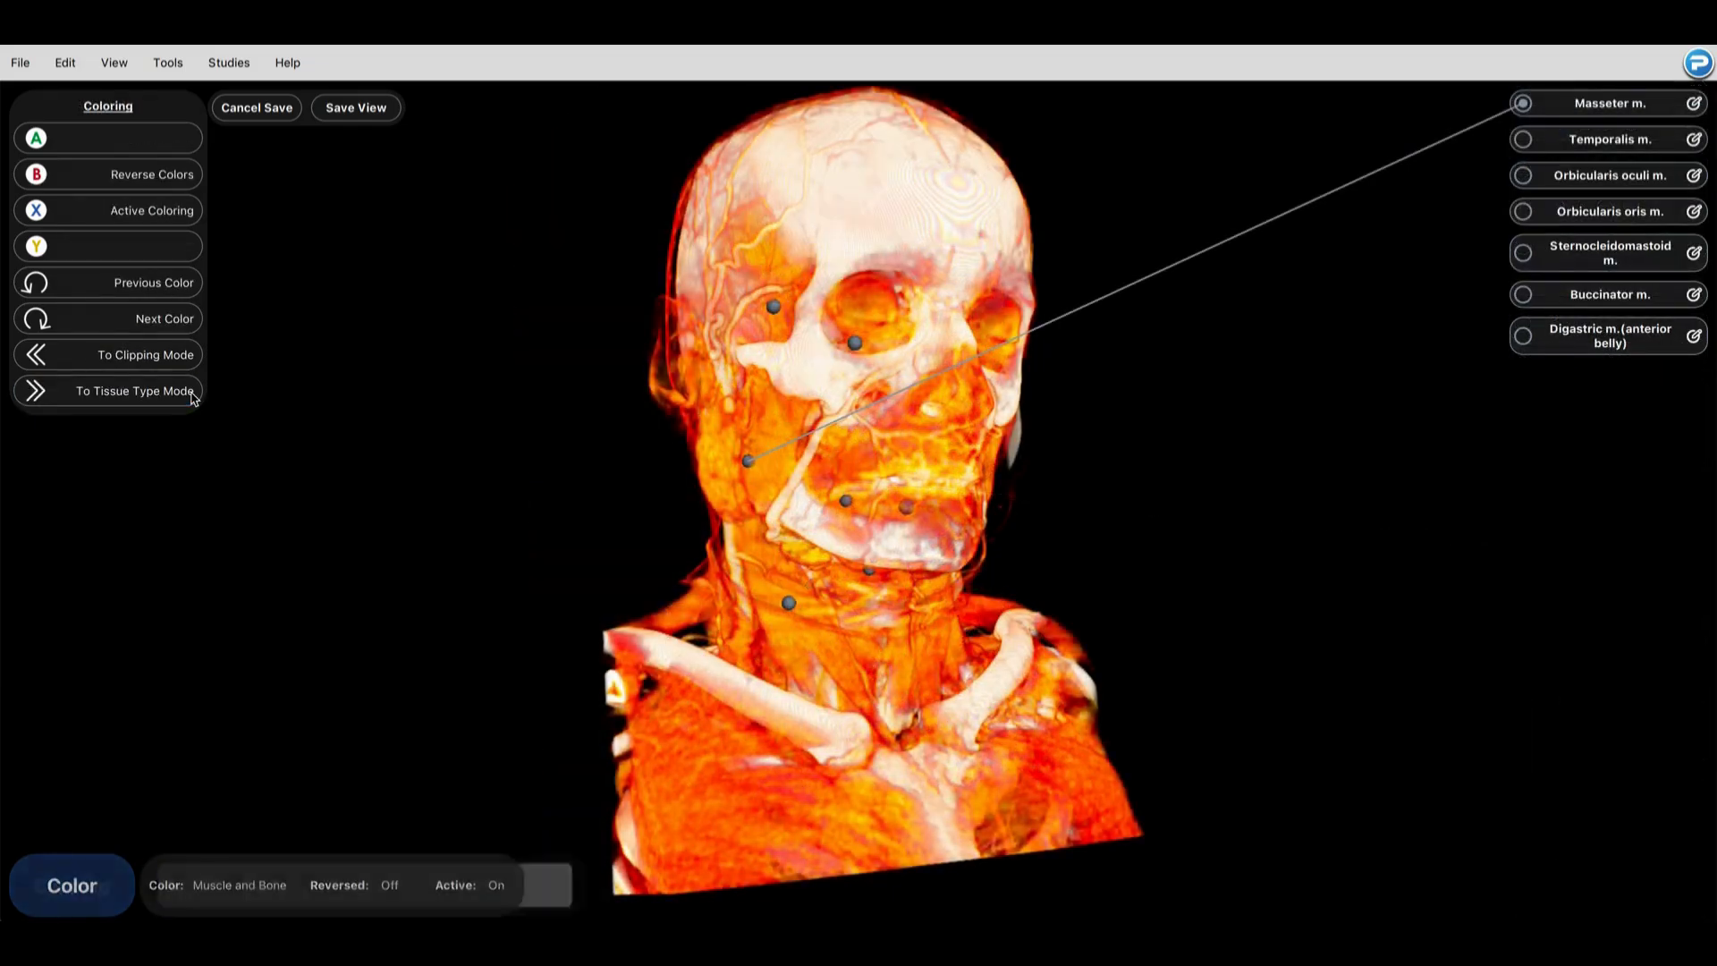
left_click(177, 320)
left_click(170, 318)
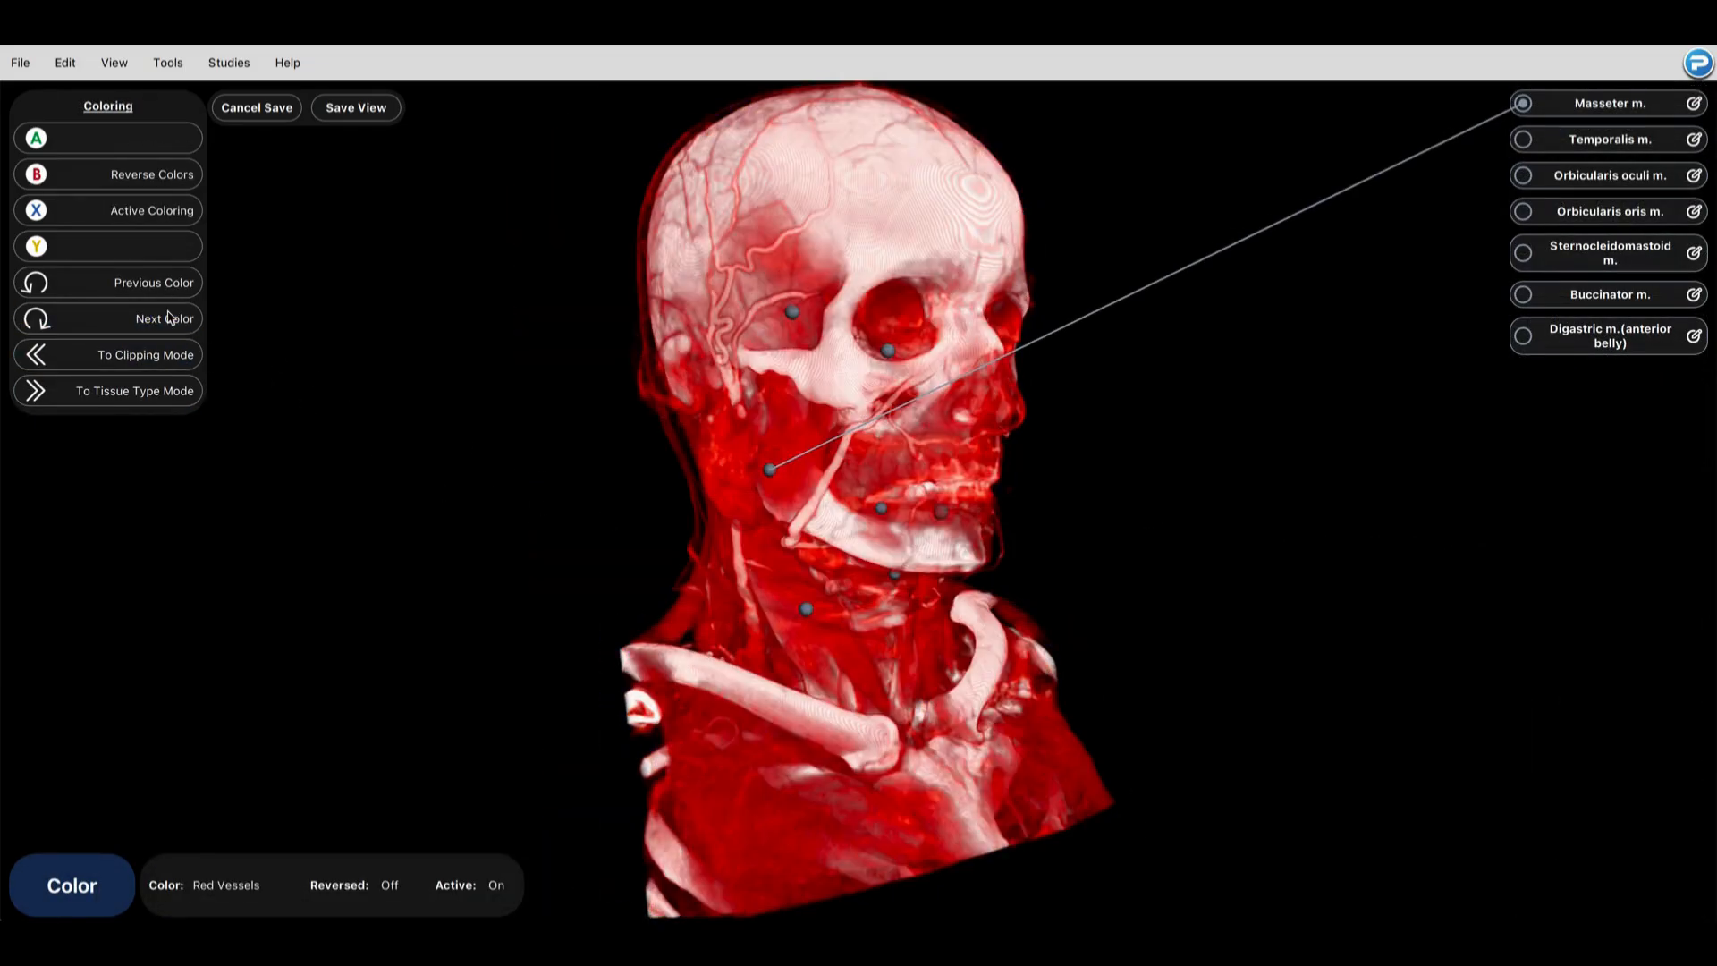
left_click(170, 318)
left_click(170, 319)
left_click(170, 318)
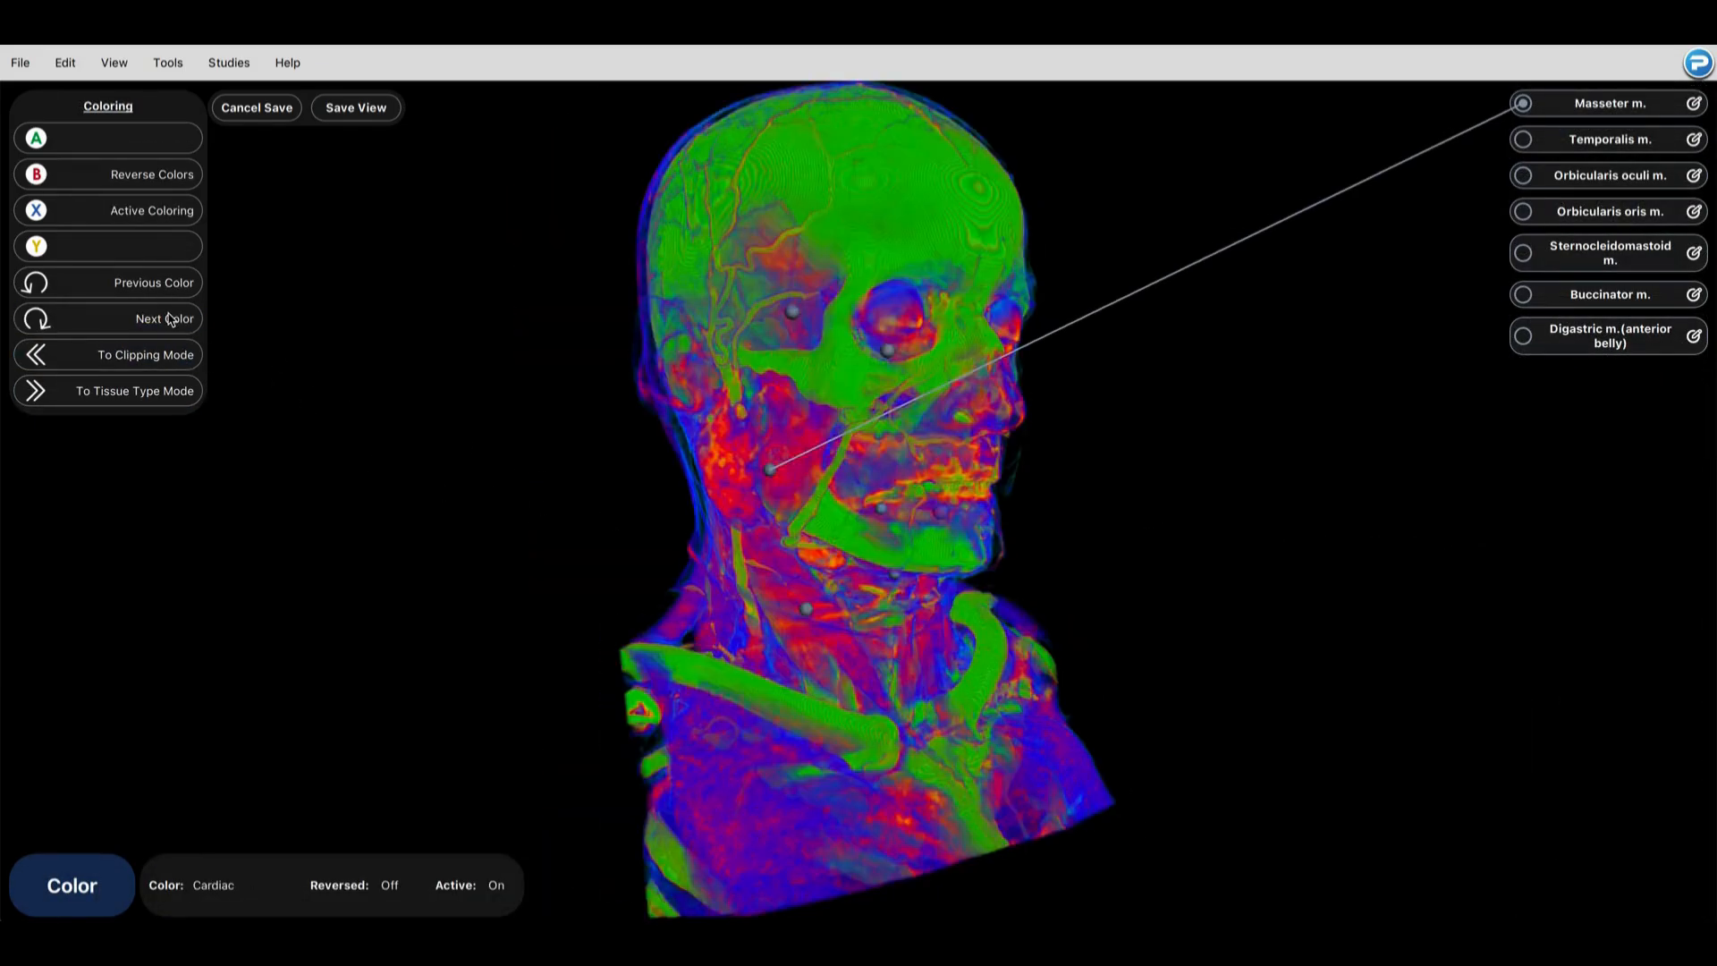
left_click(170, 319)
left_click_drag(1238, 396, 947, 366)
left_click(148, 322)
left_click(125, 322)
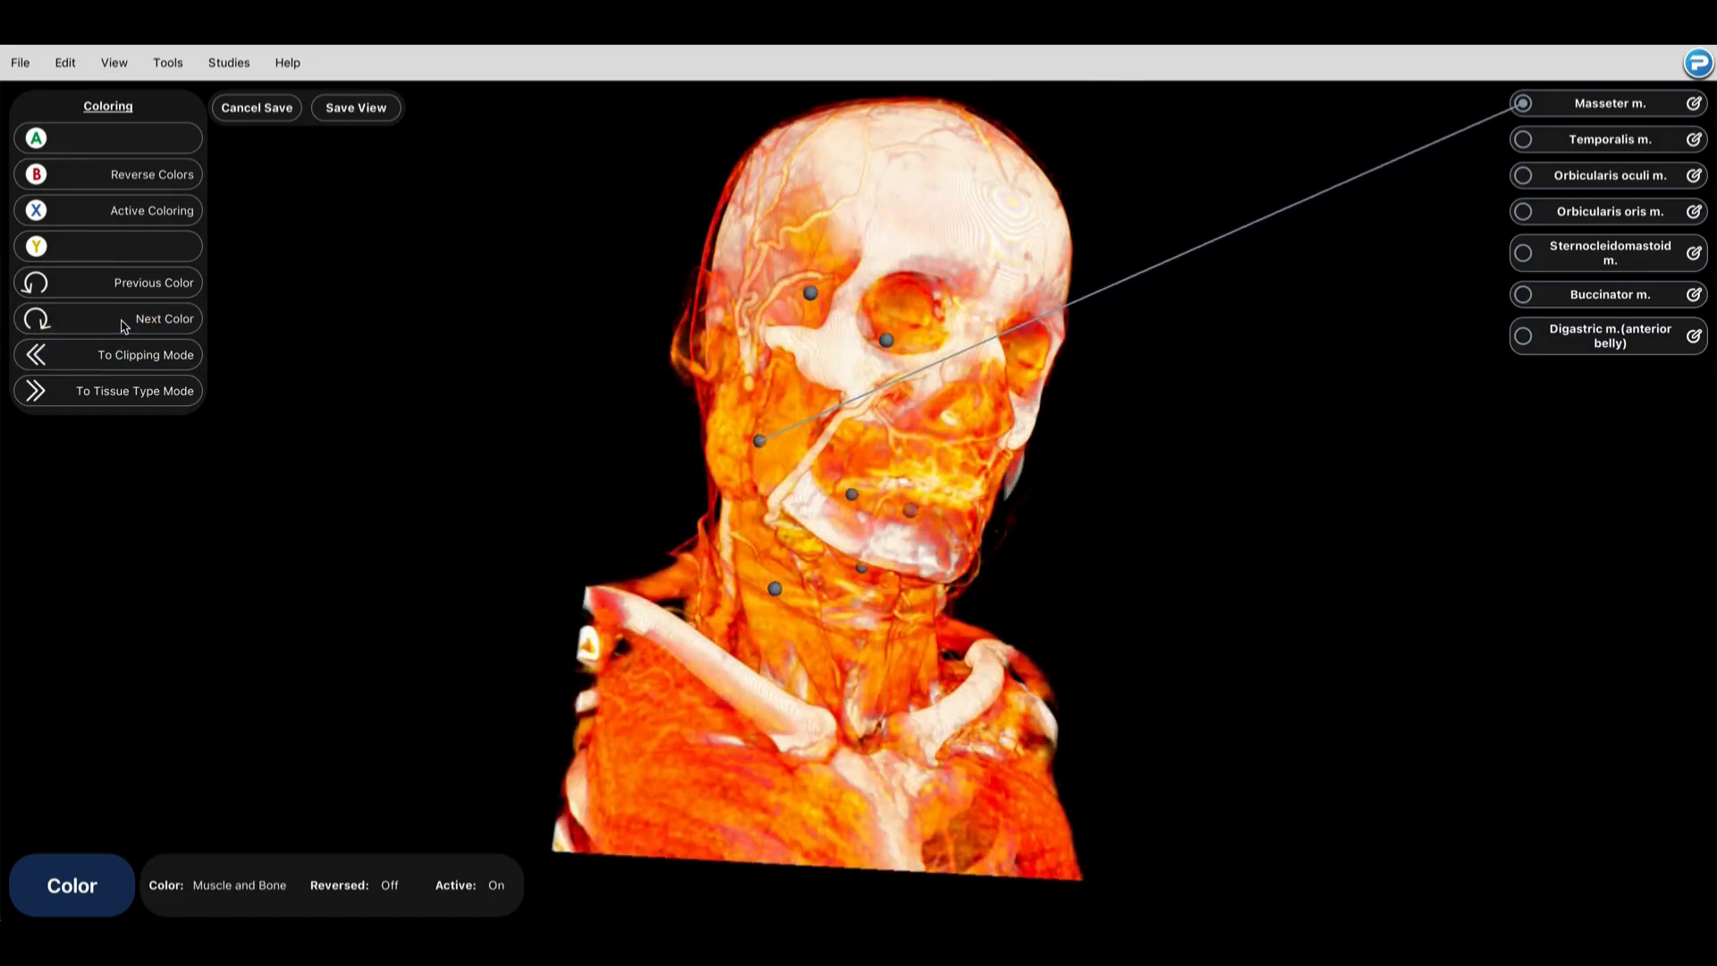
Step: Orient the head and neck model to a three-quarter view that shows the pinned muscle annotations
left_click_drag(1081, 540, 673, 678)
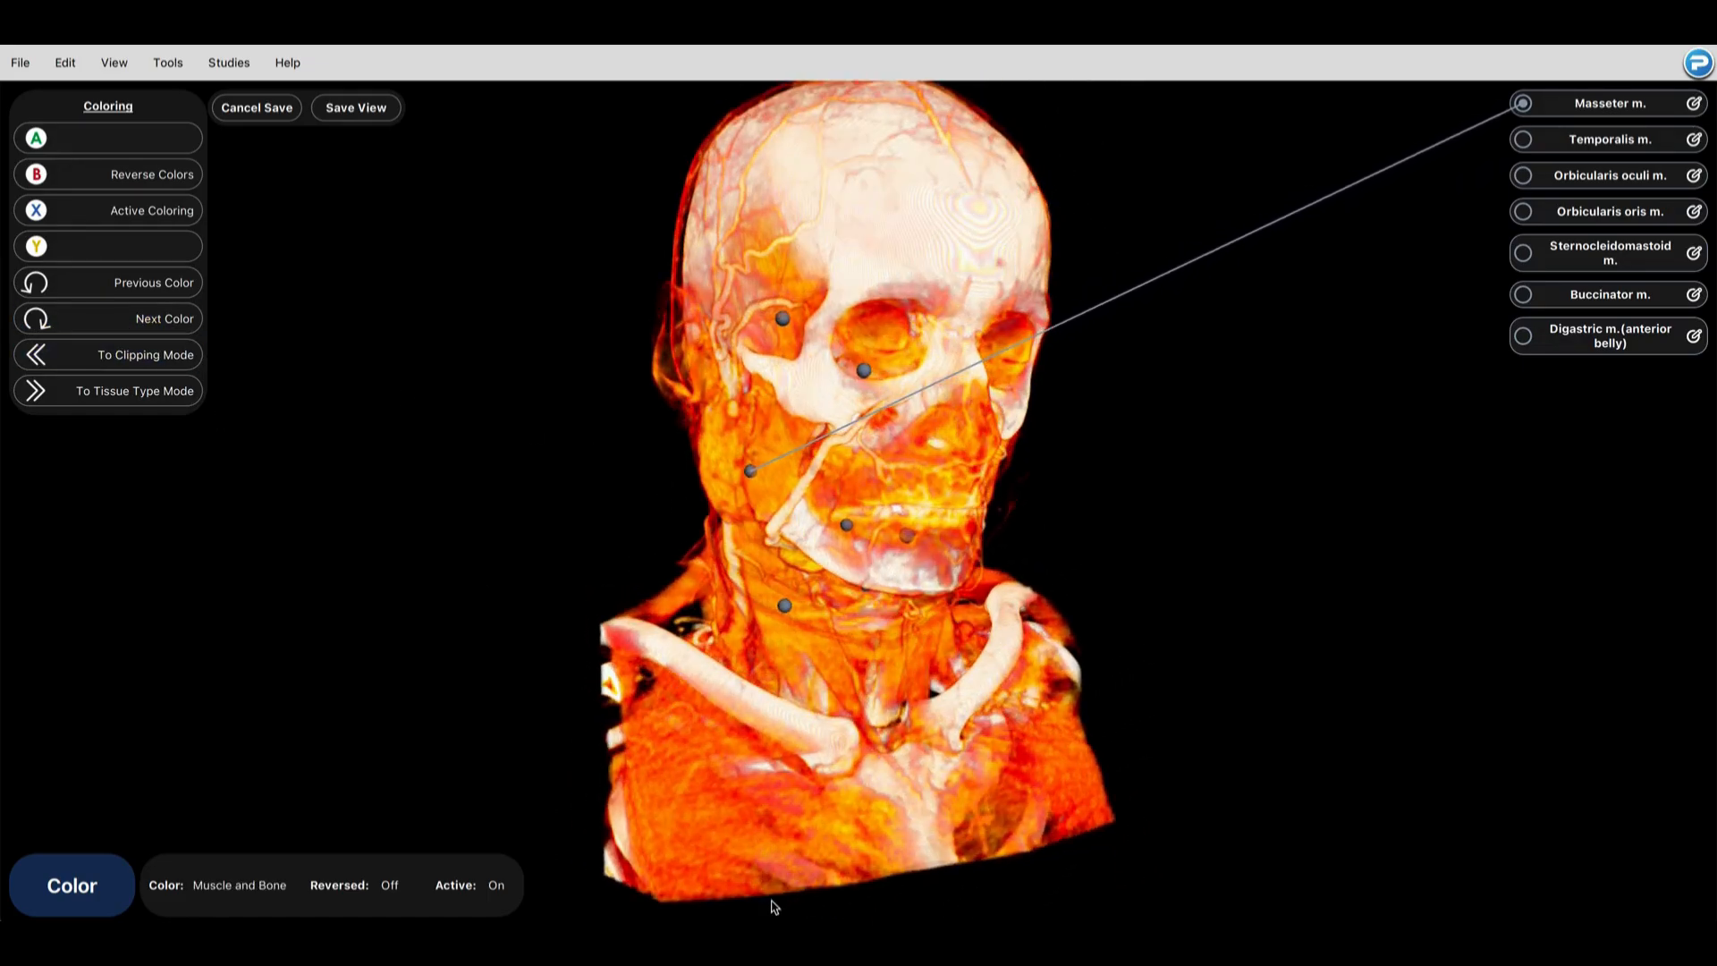
left_click_drag(775, 907, 991, 737)
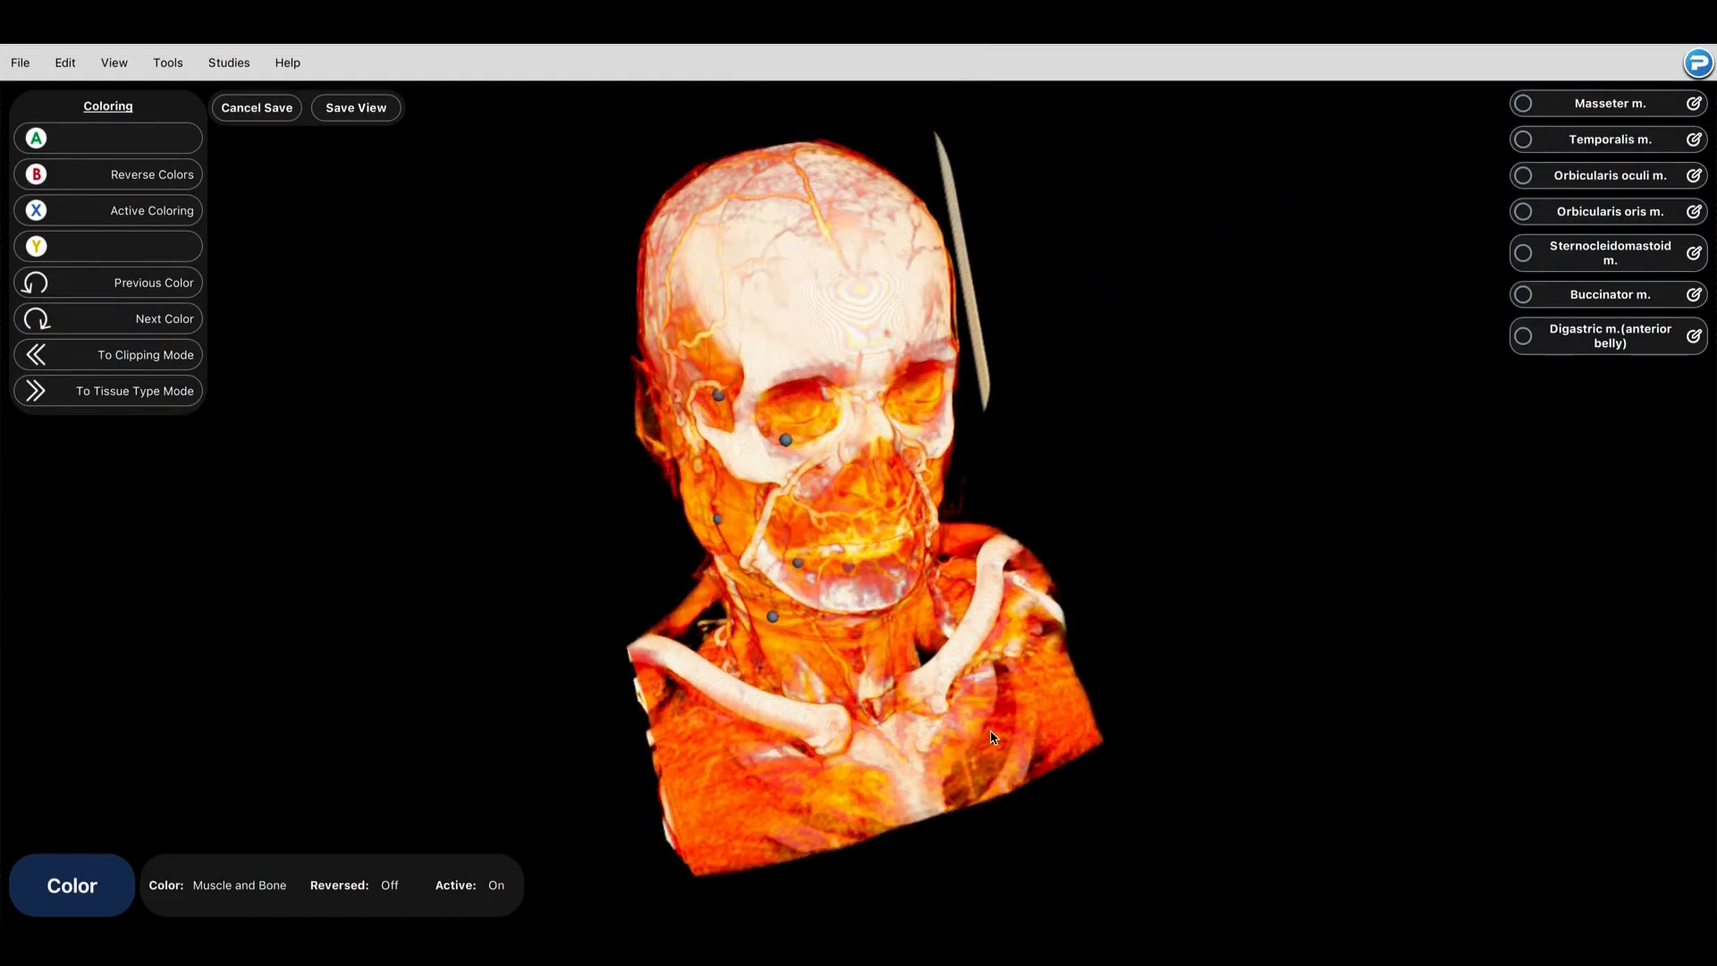
scroll(874, 526, "down", 5)
left_click_drag(847, 340, 958, 351)
middle_click_drag(847, 354, 886, 384)
right_click_drag(850, 769, 847, 601)
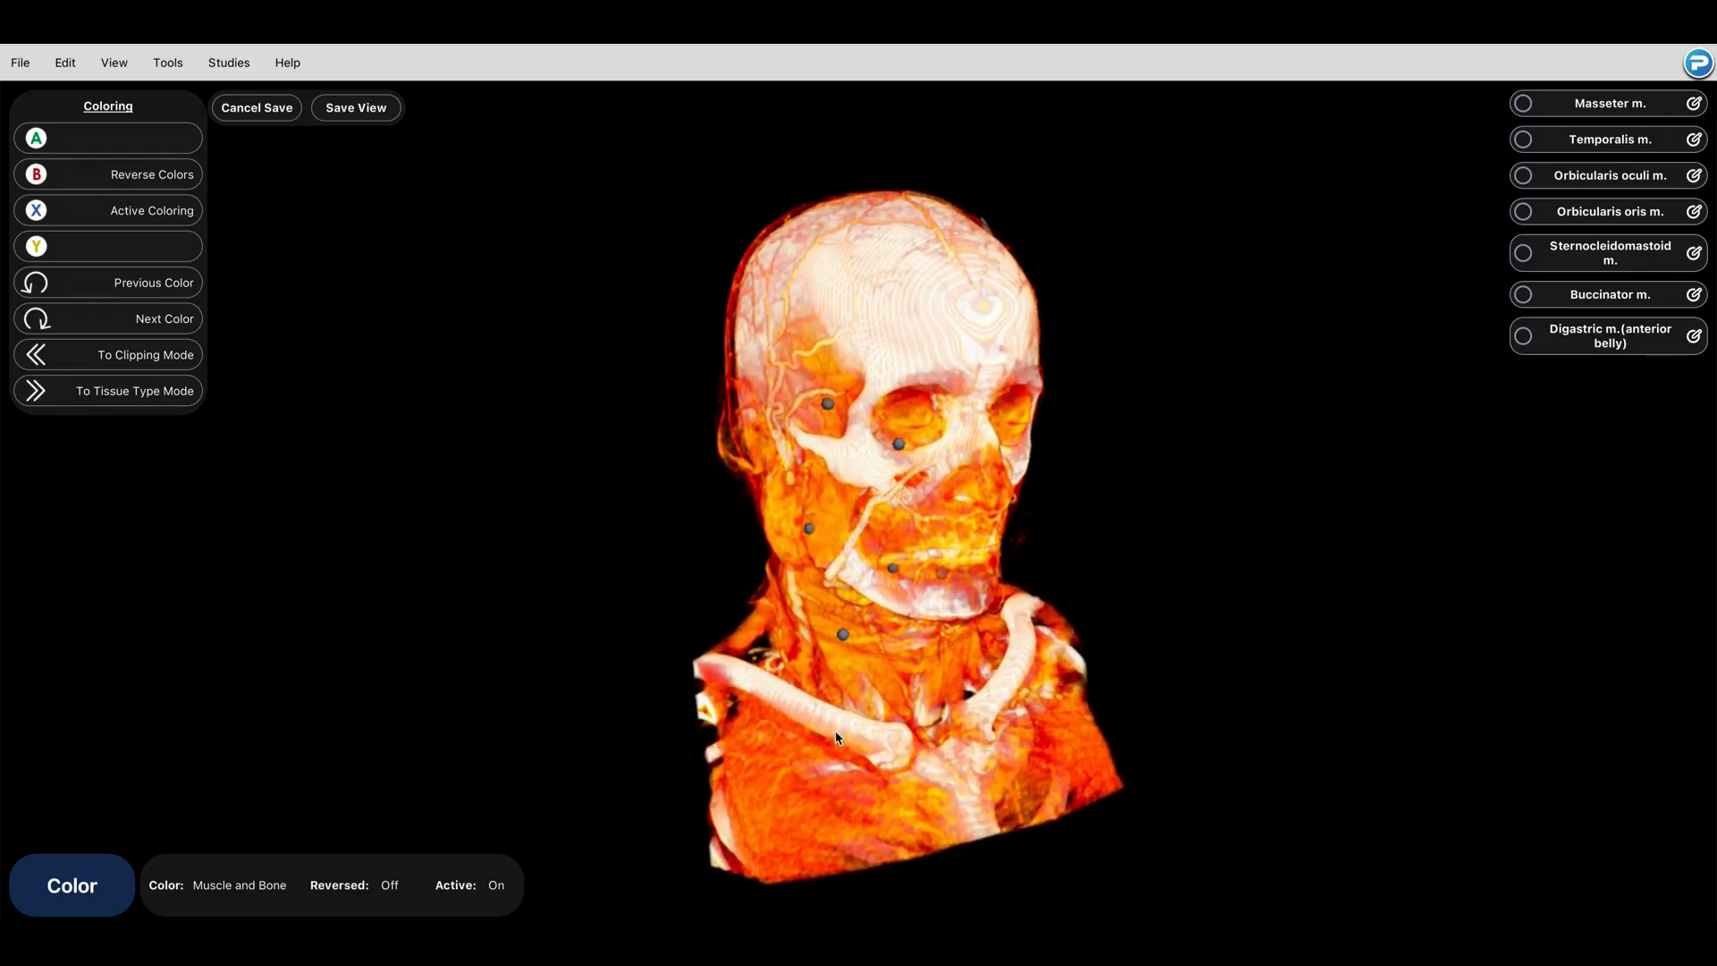
left_click_drag(838, 729, 825, 590)
middle_click_drag(819, 603, 828, 564)
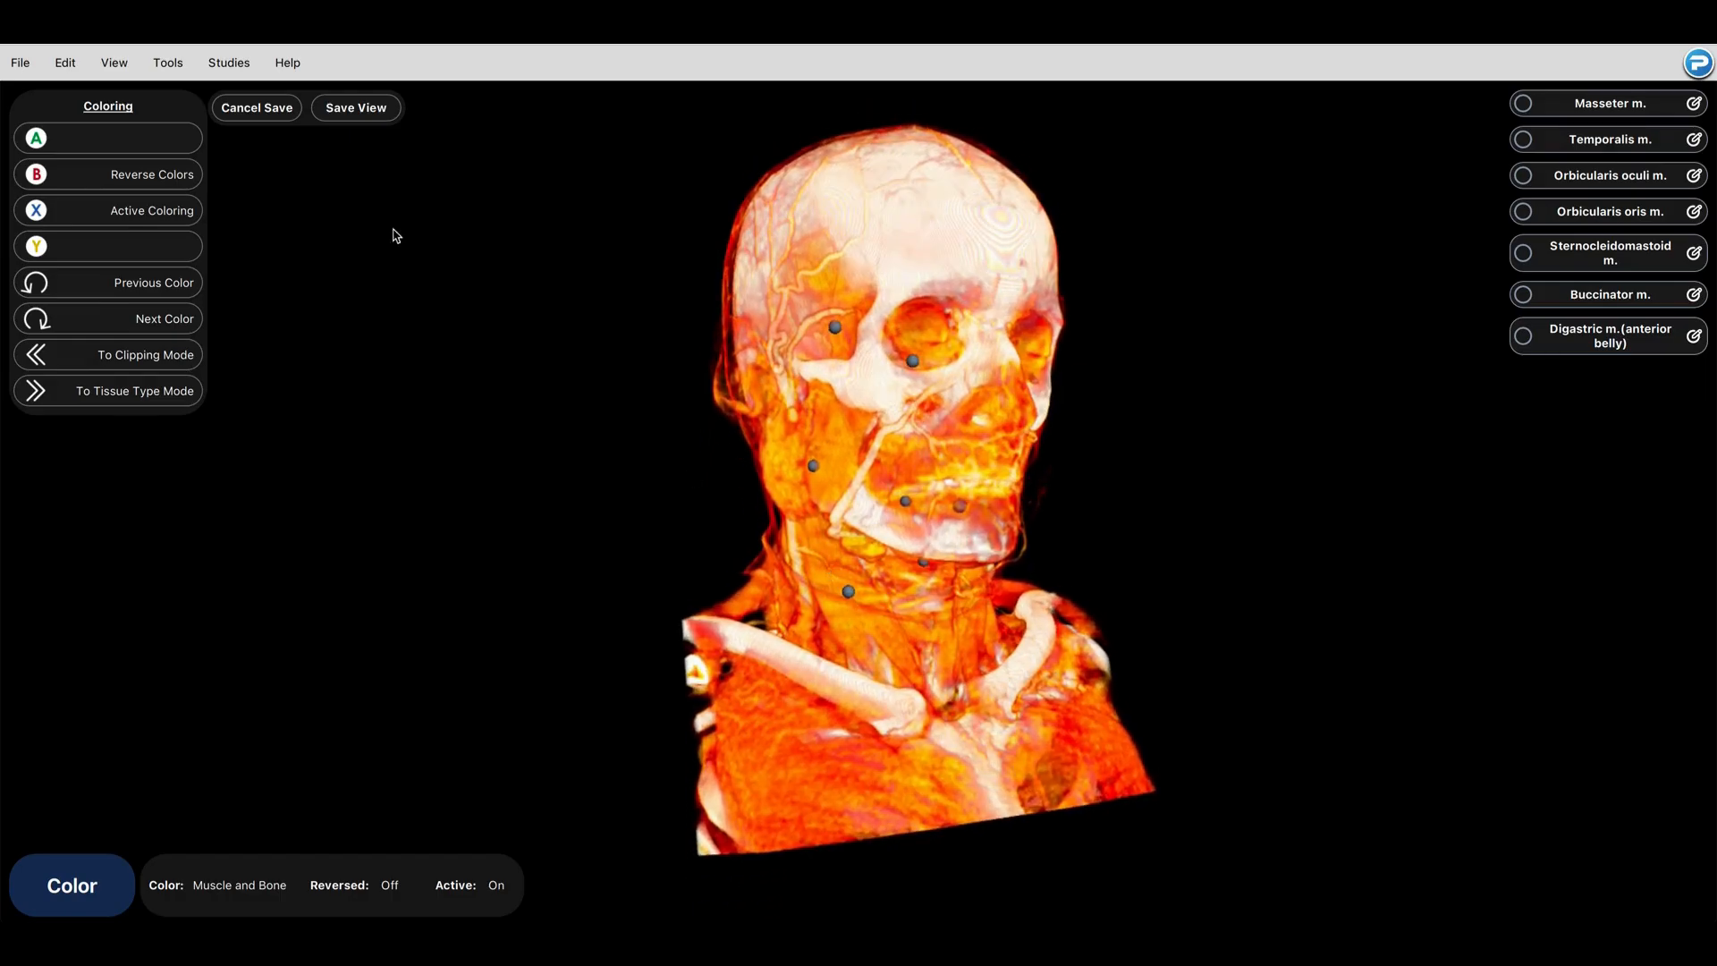
Step: Save the view as "Labeling Activity" in the existing group Muscles of the Head and Neck
left_click(363, 112)
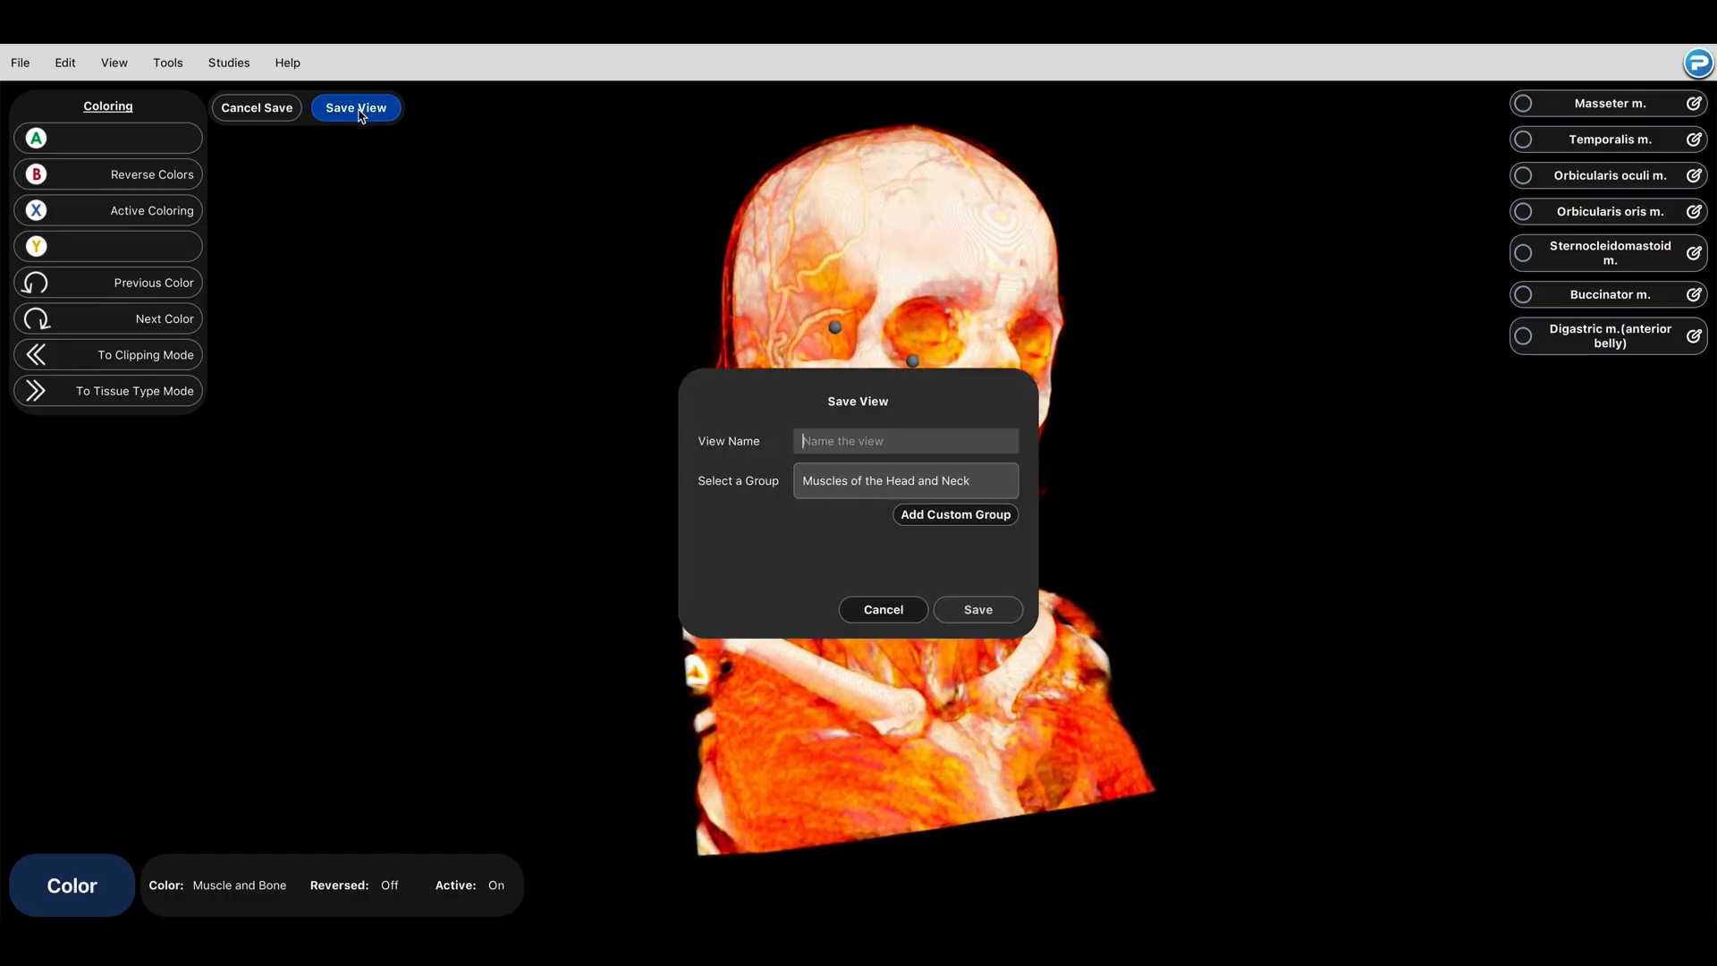
type("Labeling Activity")
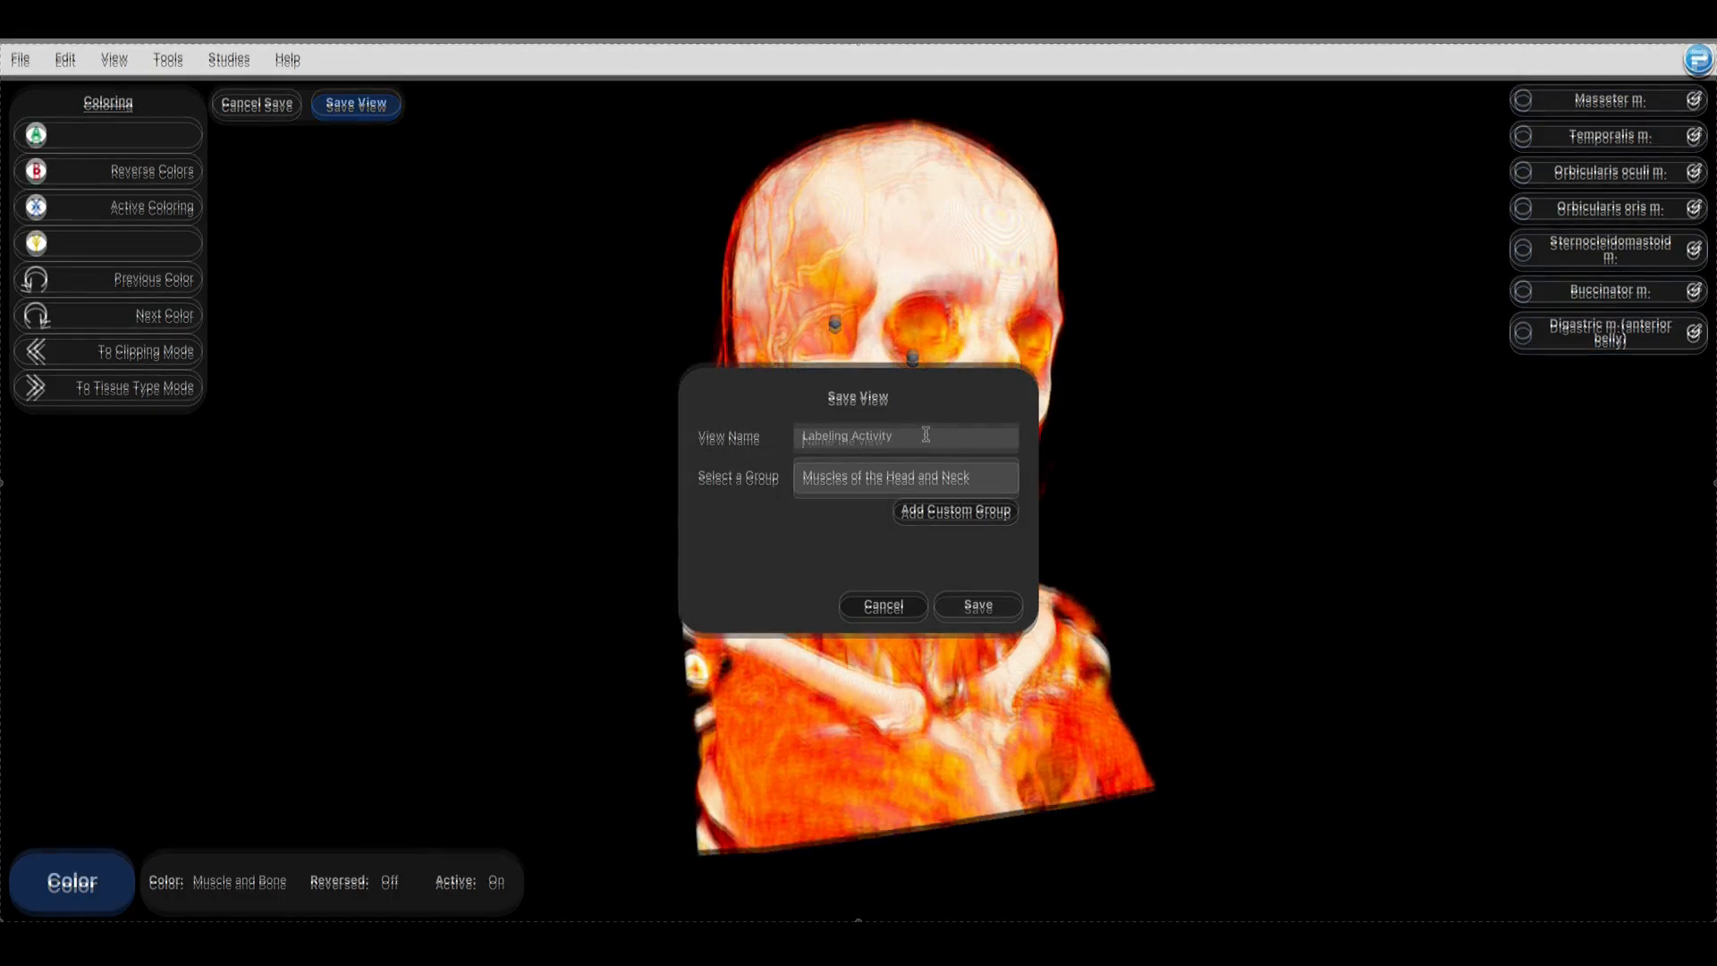
left_click(941, 509)
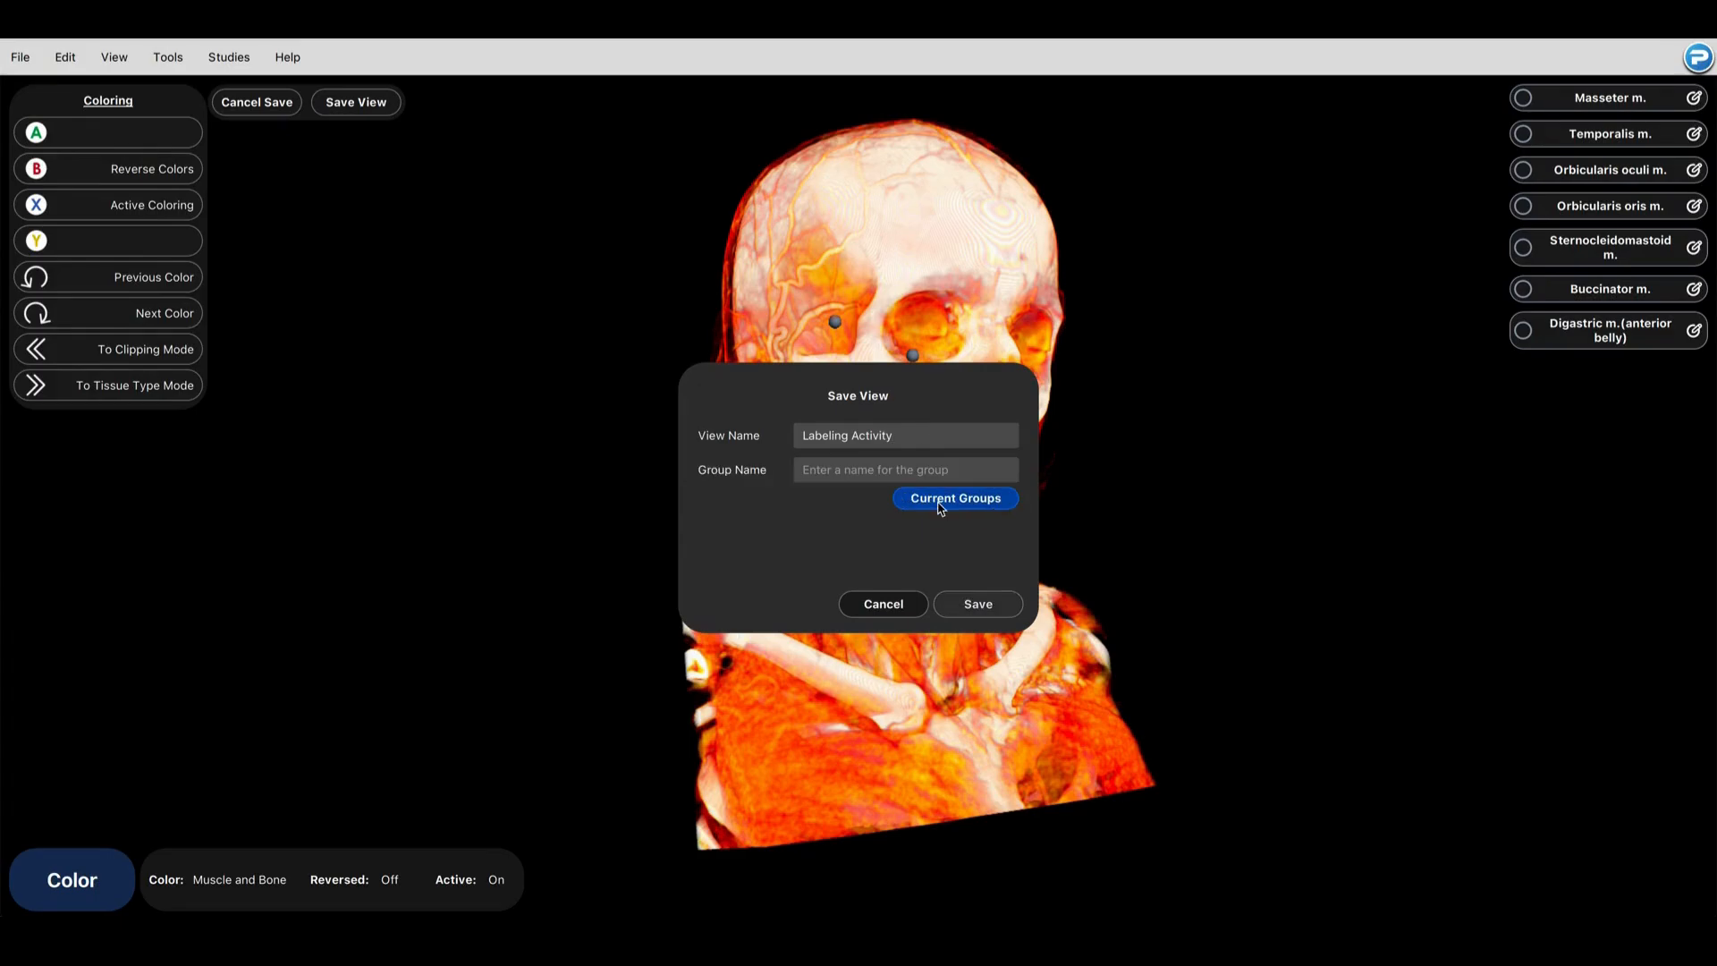
left_click(914, 462)
left_click(935, 511)
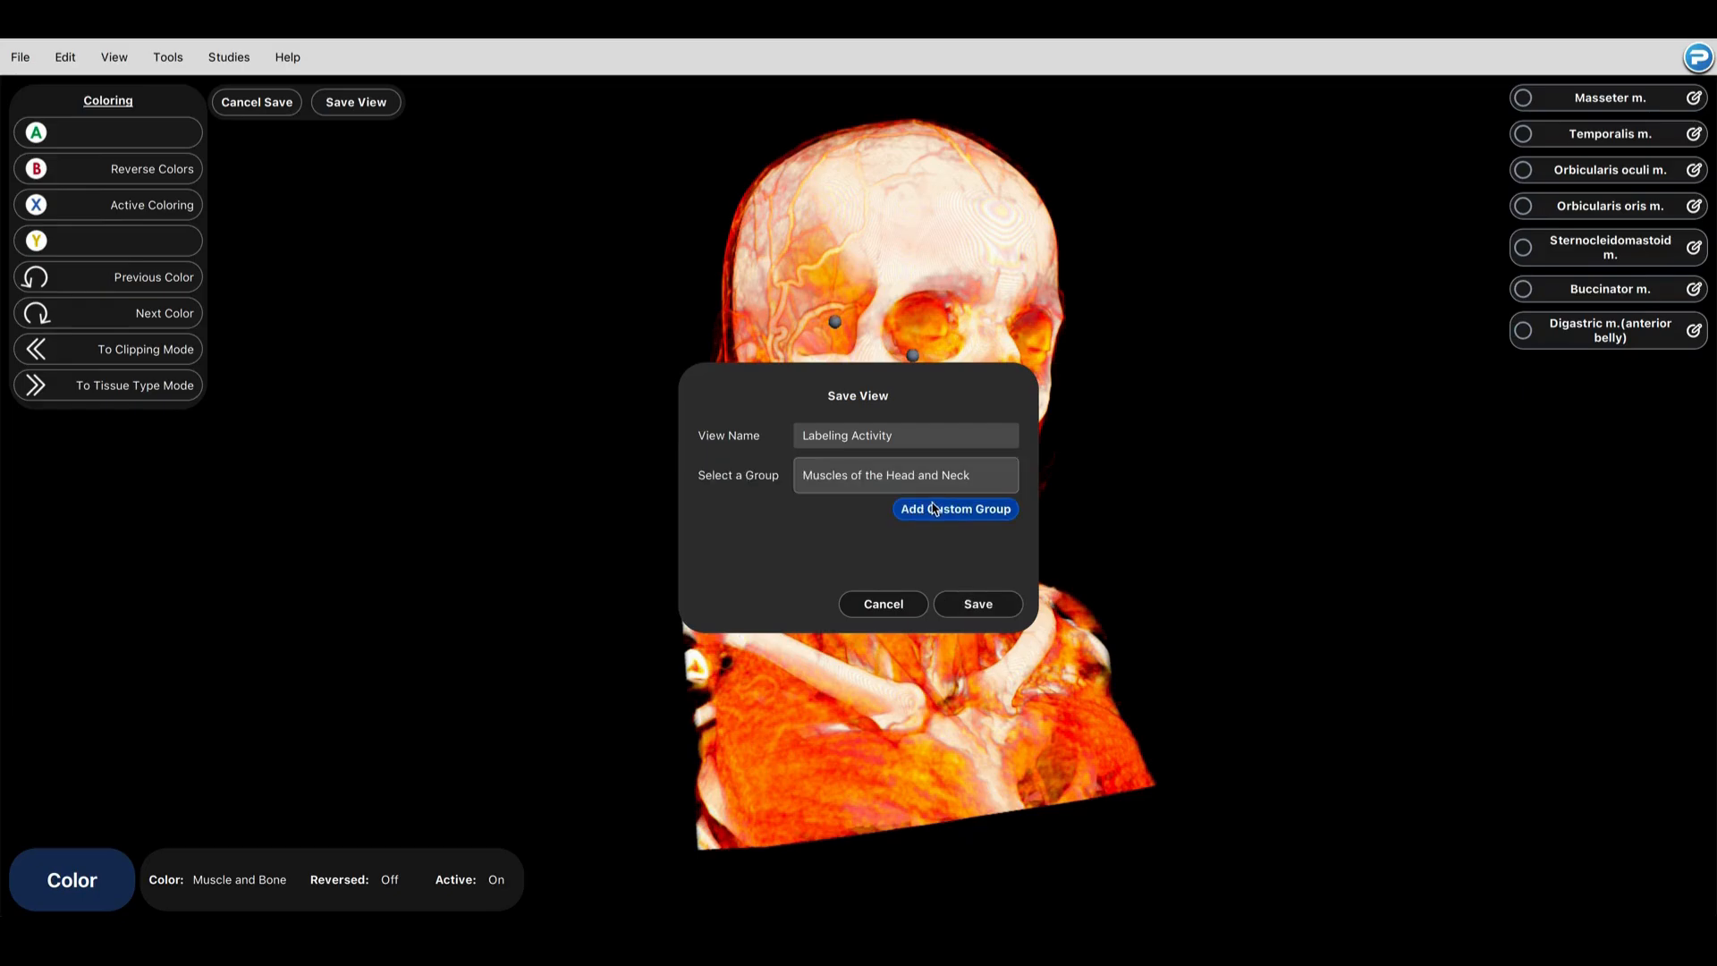
left_click(933, 600)
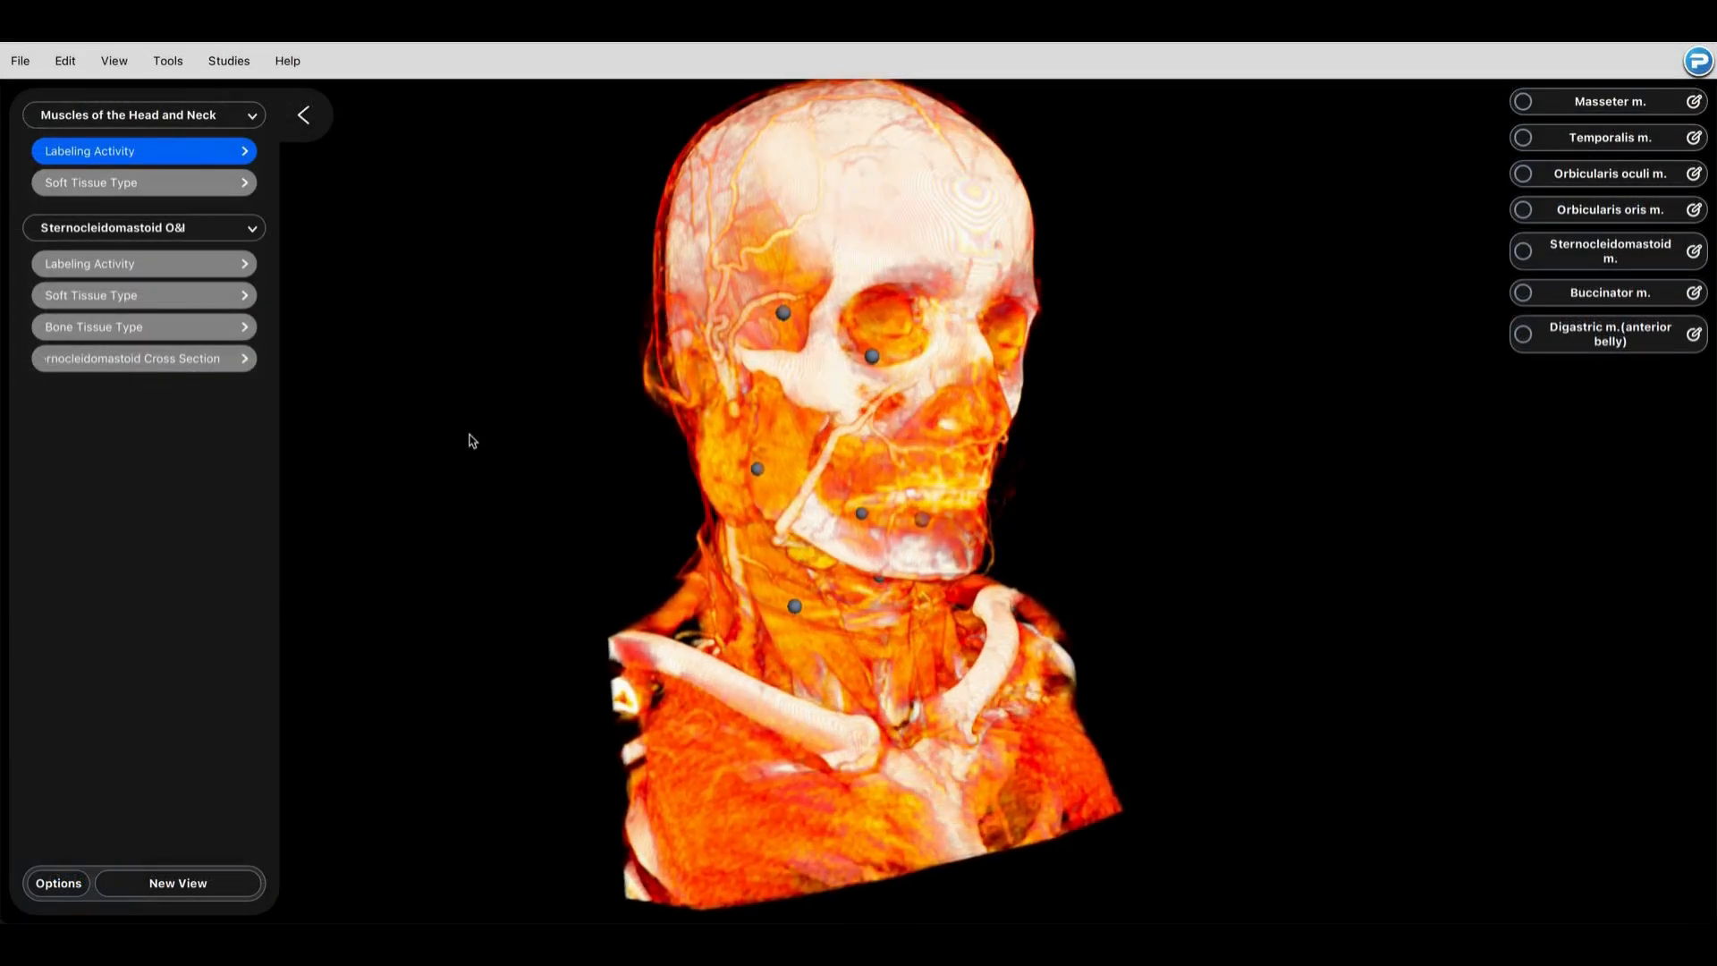
Step: Save a copy of the BodyViz file to the Desktop as "Muscles of the Head and Neck Activity"
left_click(20, 61)
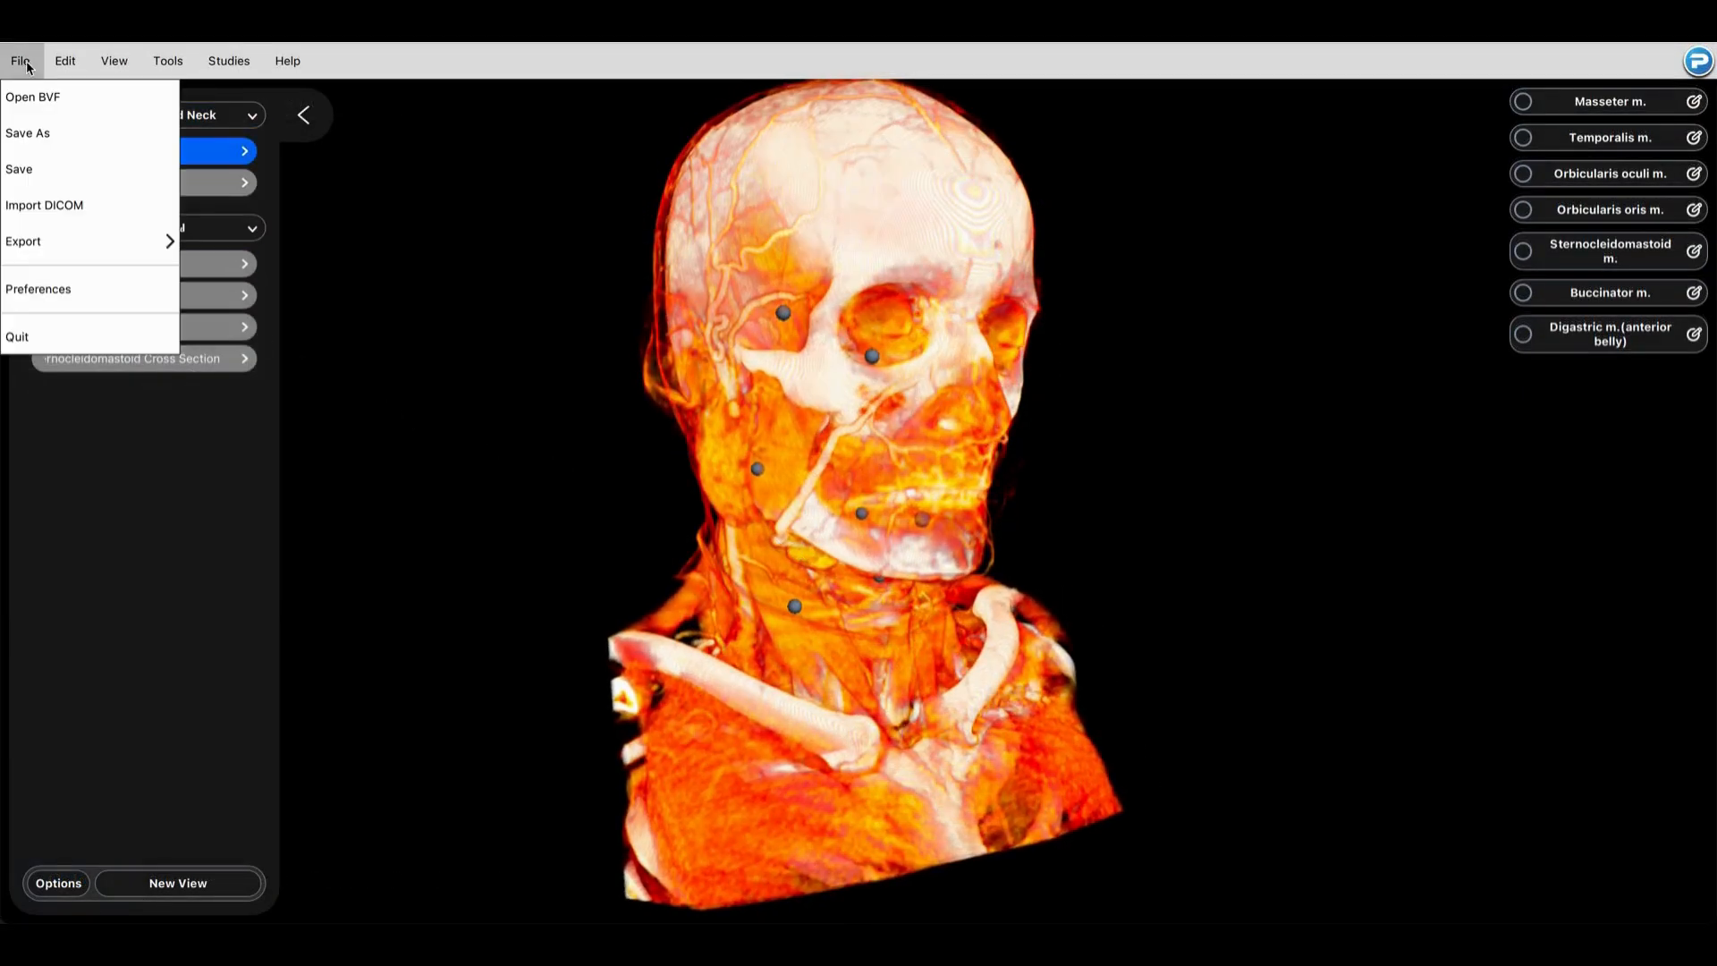
left_click(35, 133)
type("Muscl")
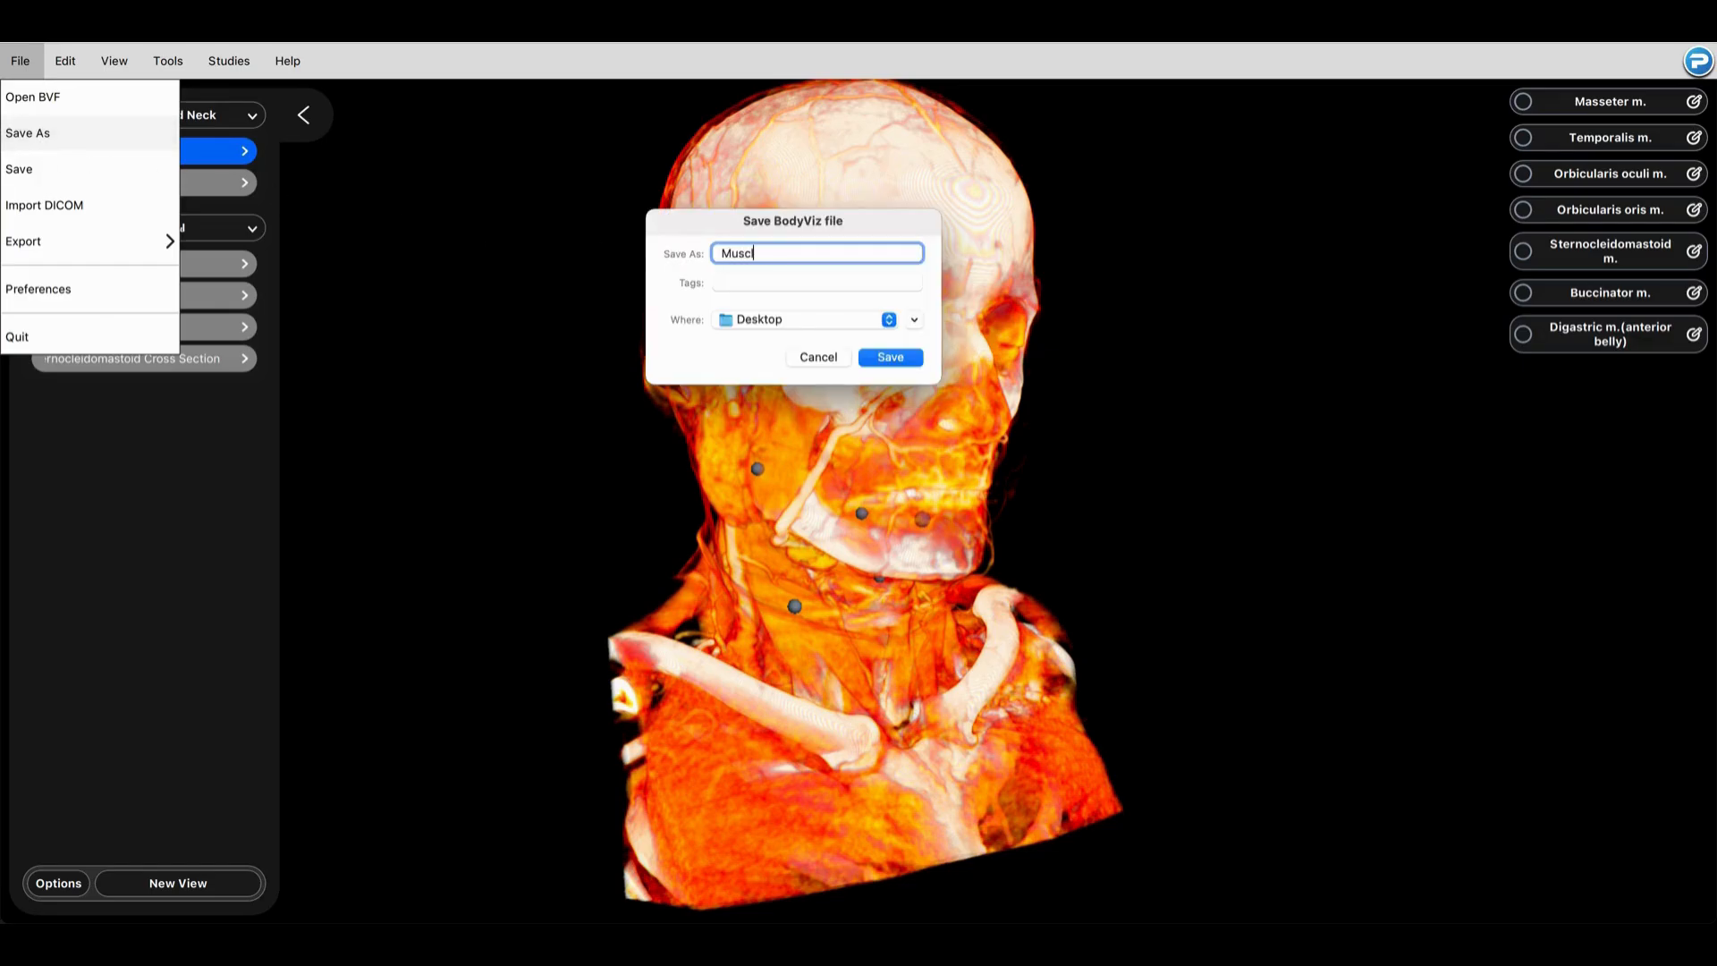
type("es of the Head and Neck Activity")
left_click(914, 359)
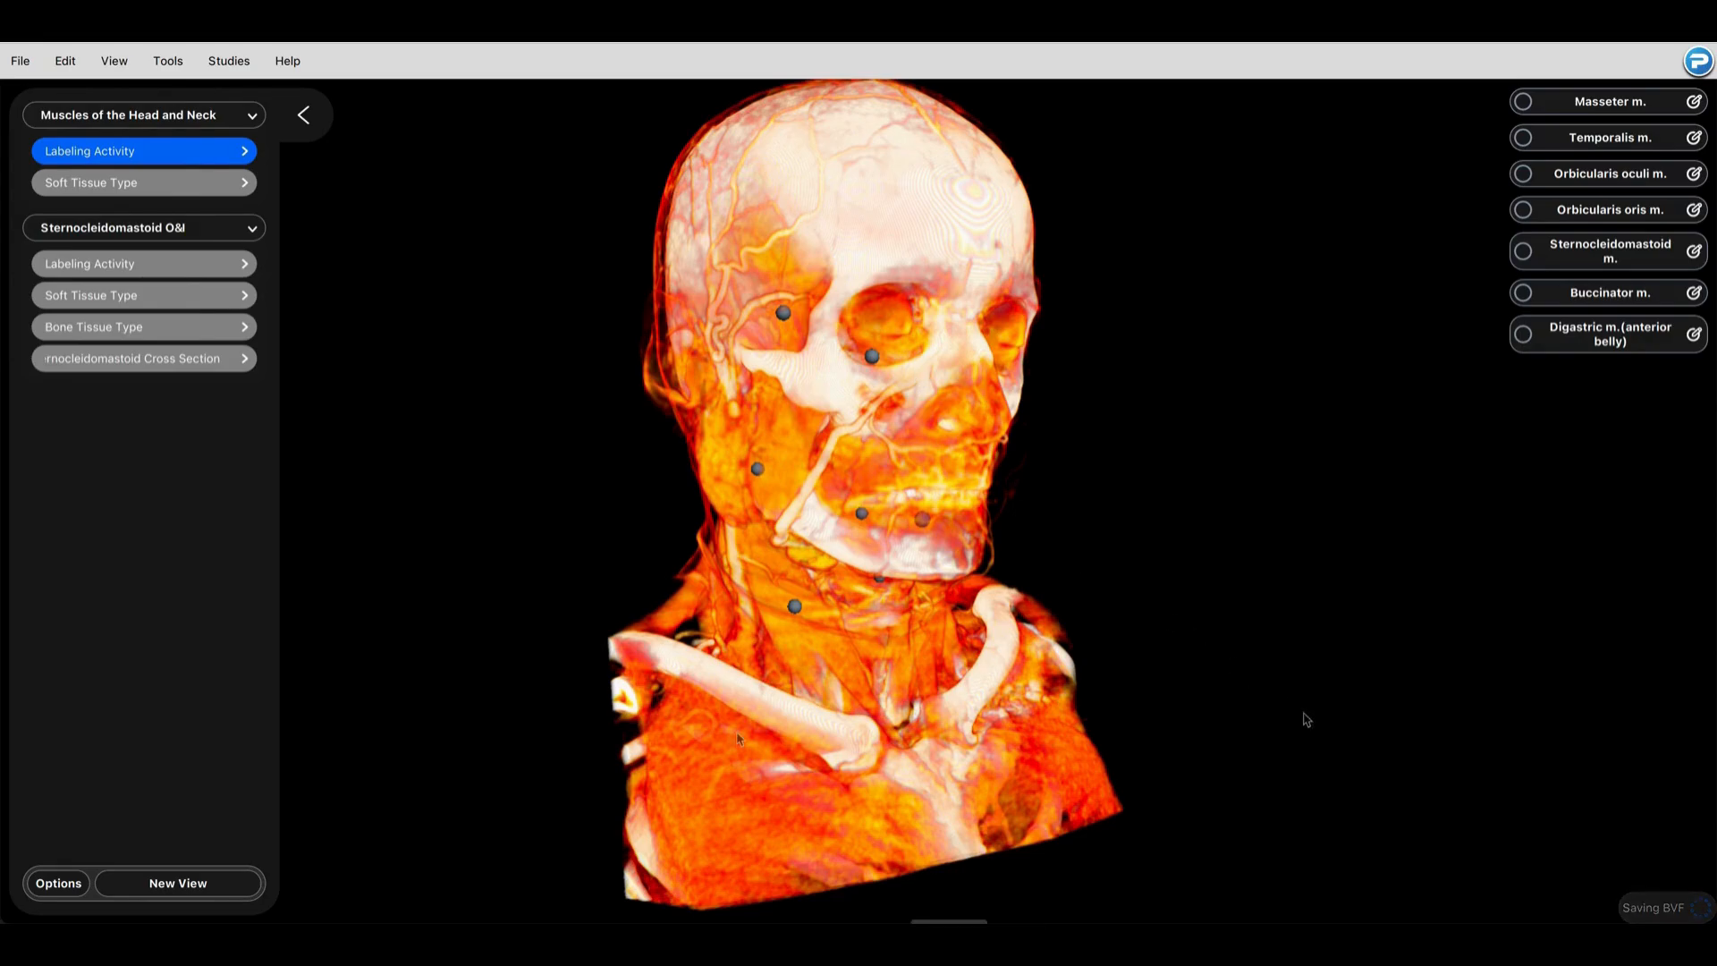
Step: Take a screenshot of the current view and save it to the Desktop as the PNG "thumbnail_image"
left_click(164, 66)
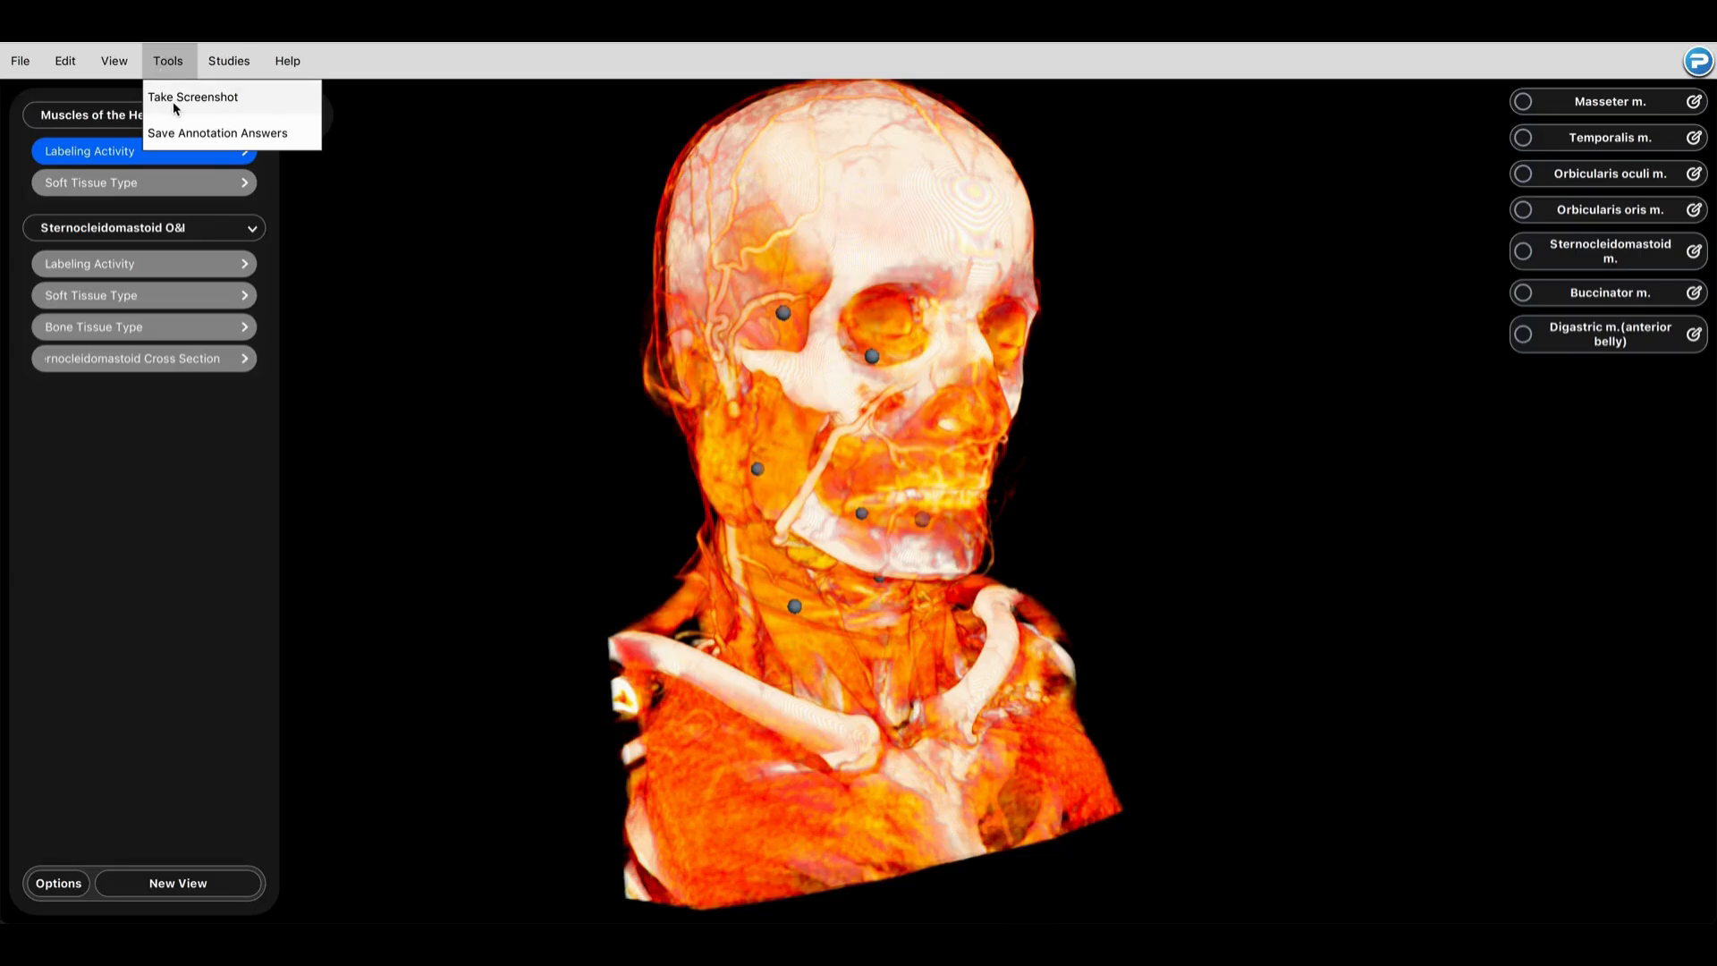
left_click(176, 98)
type("t")
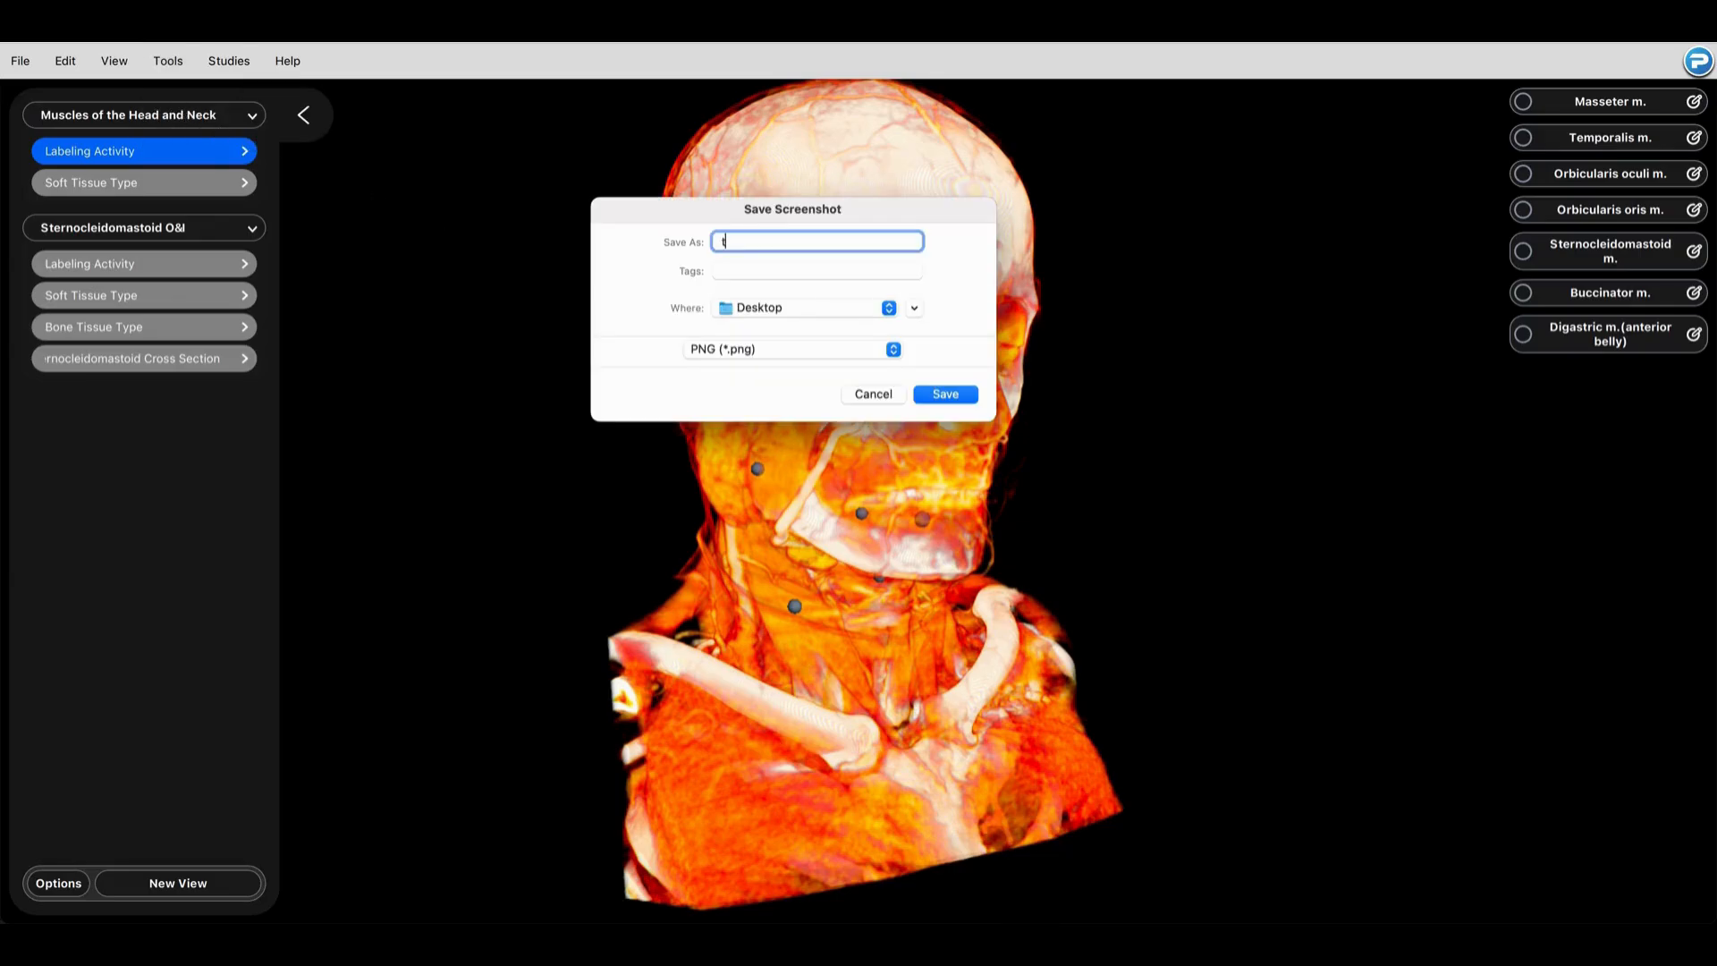
type("humbnail_image")
left_click(946, 395)
Step: Find the muscular Head CT study in the My BodyViz Library and open its details for editing
left_click(229, 60)
left_click(235, 99)
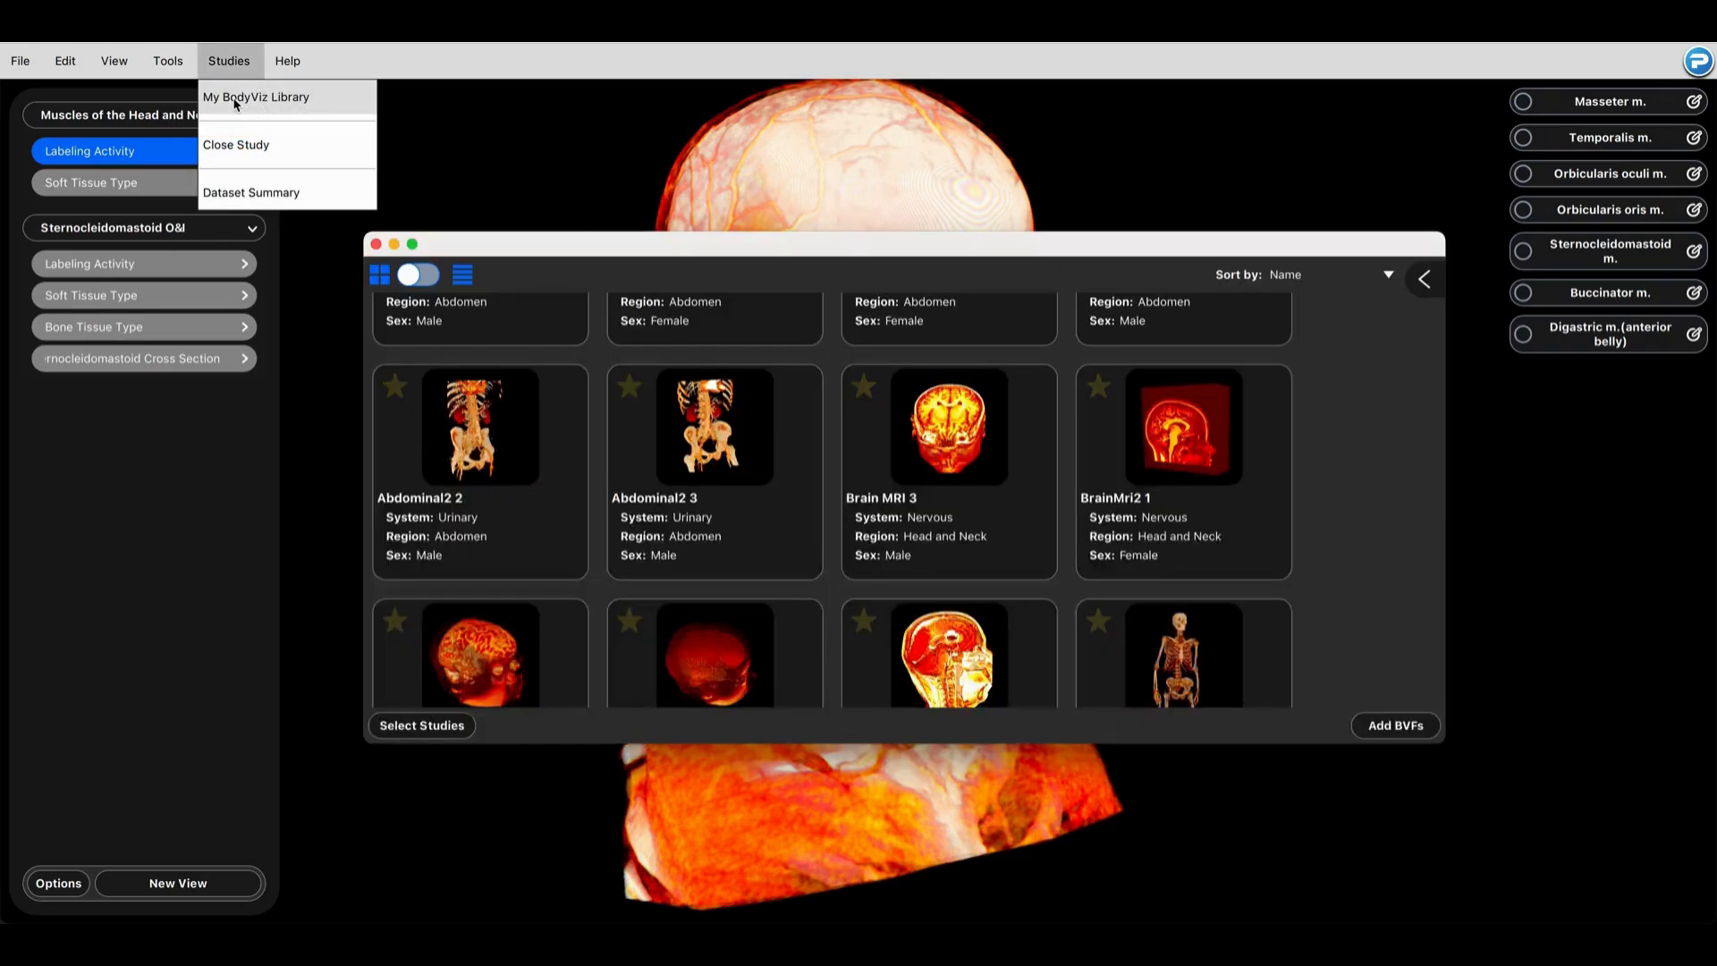
scroll(941, 548, "down", 6)
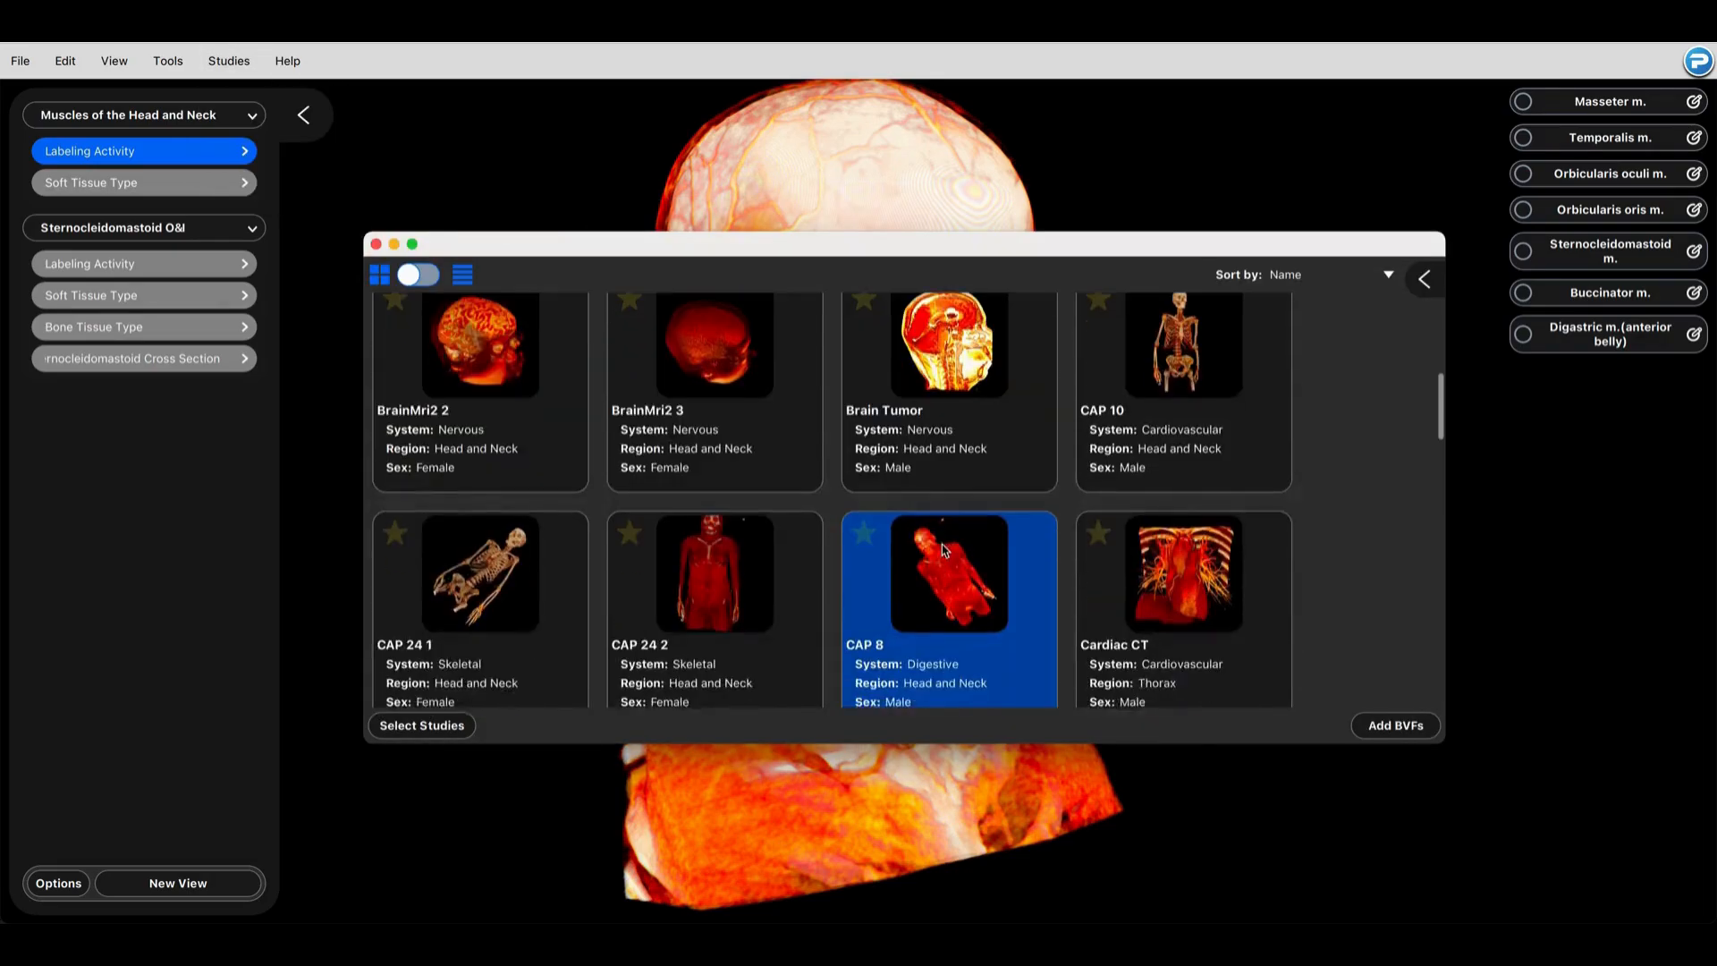
scroll(943, 549, "down", 10)
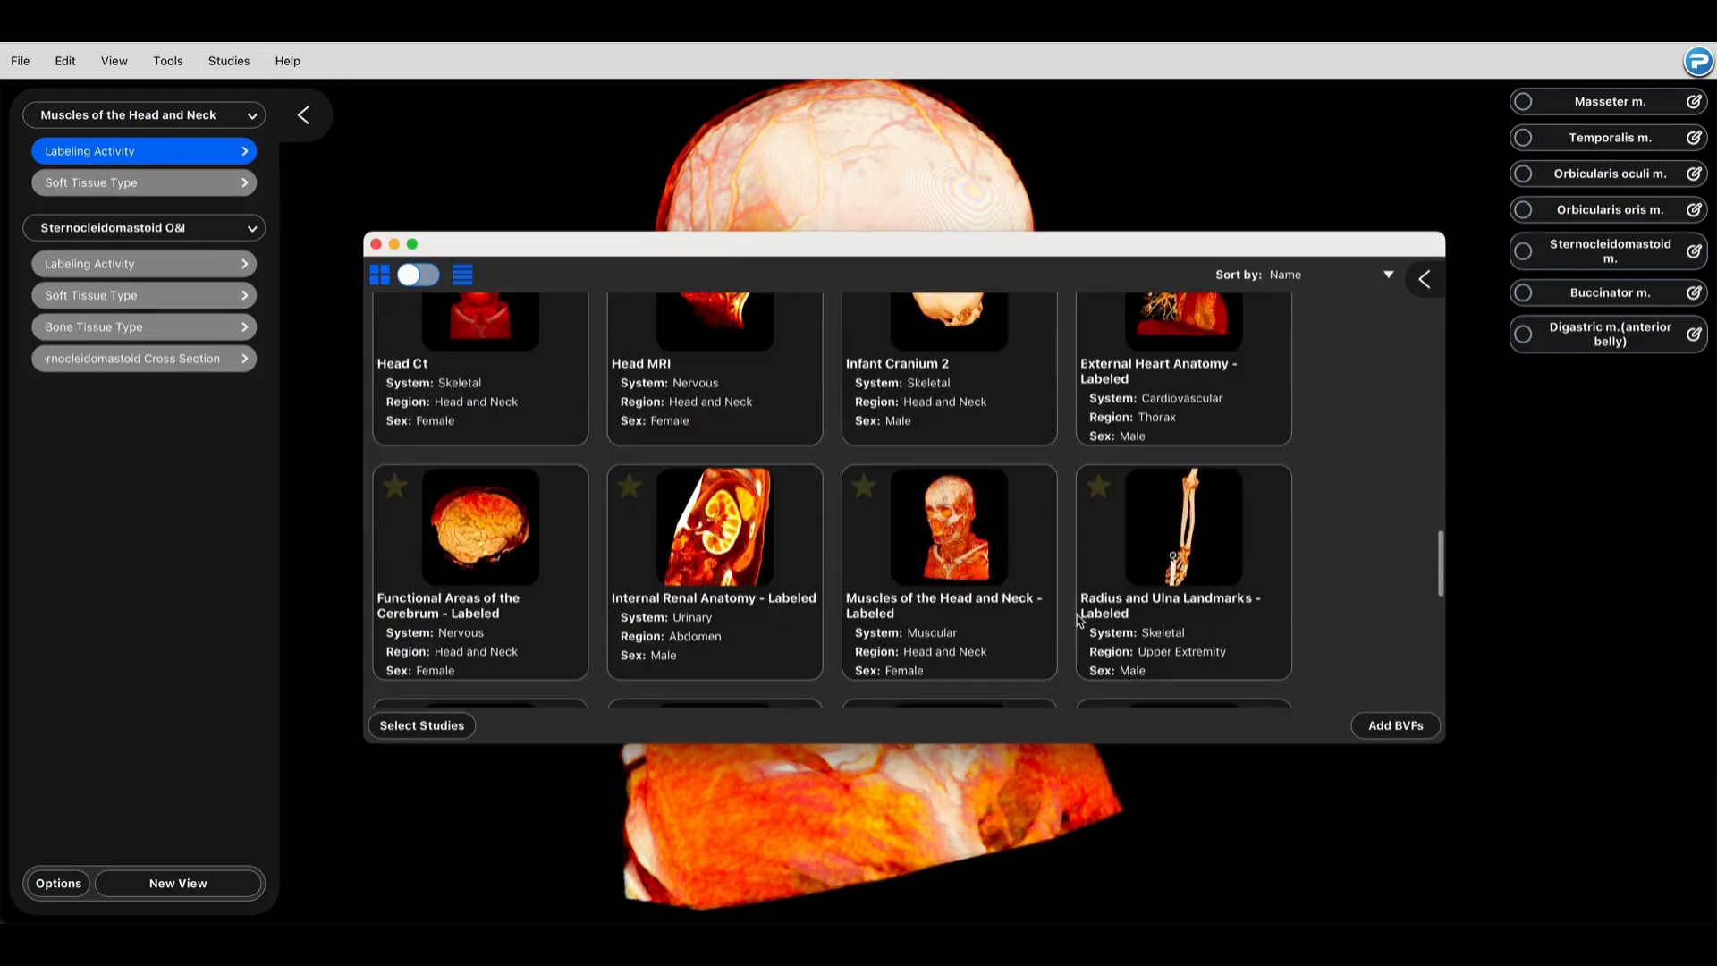
scroll(1083, 622, "down", 8)
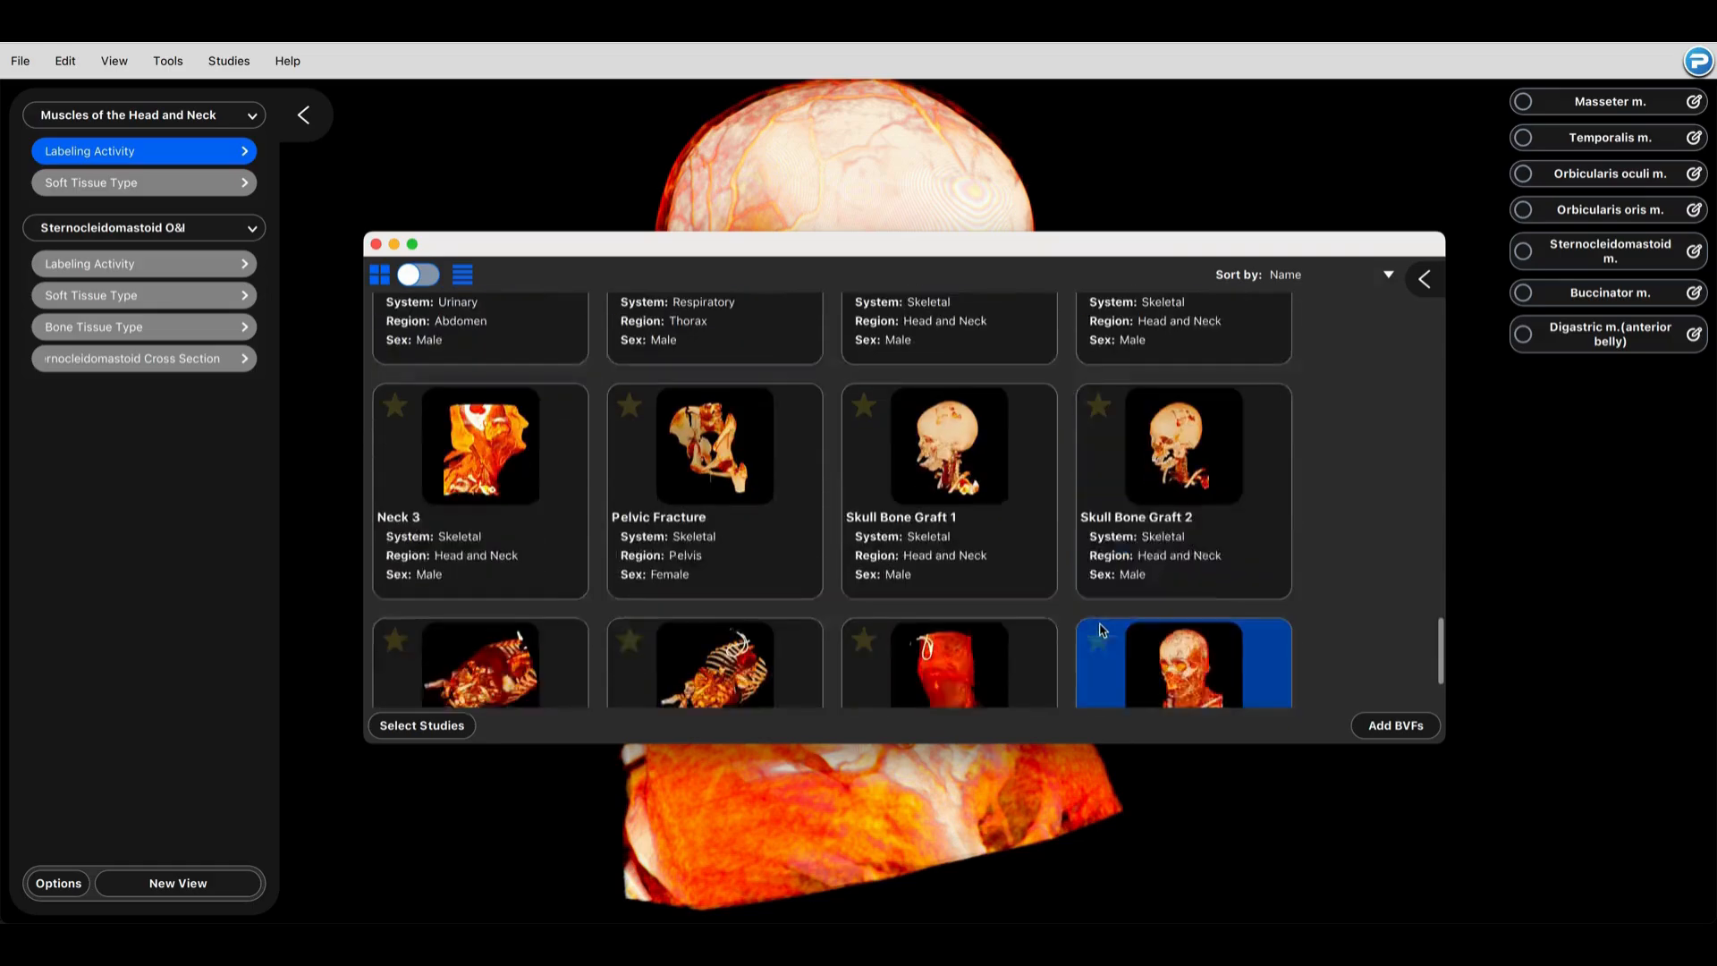
scroll(1102, 631, "down", 2)
left_click(1122, 633)
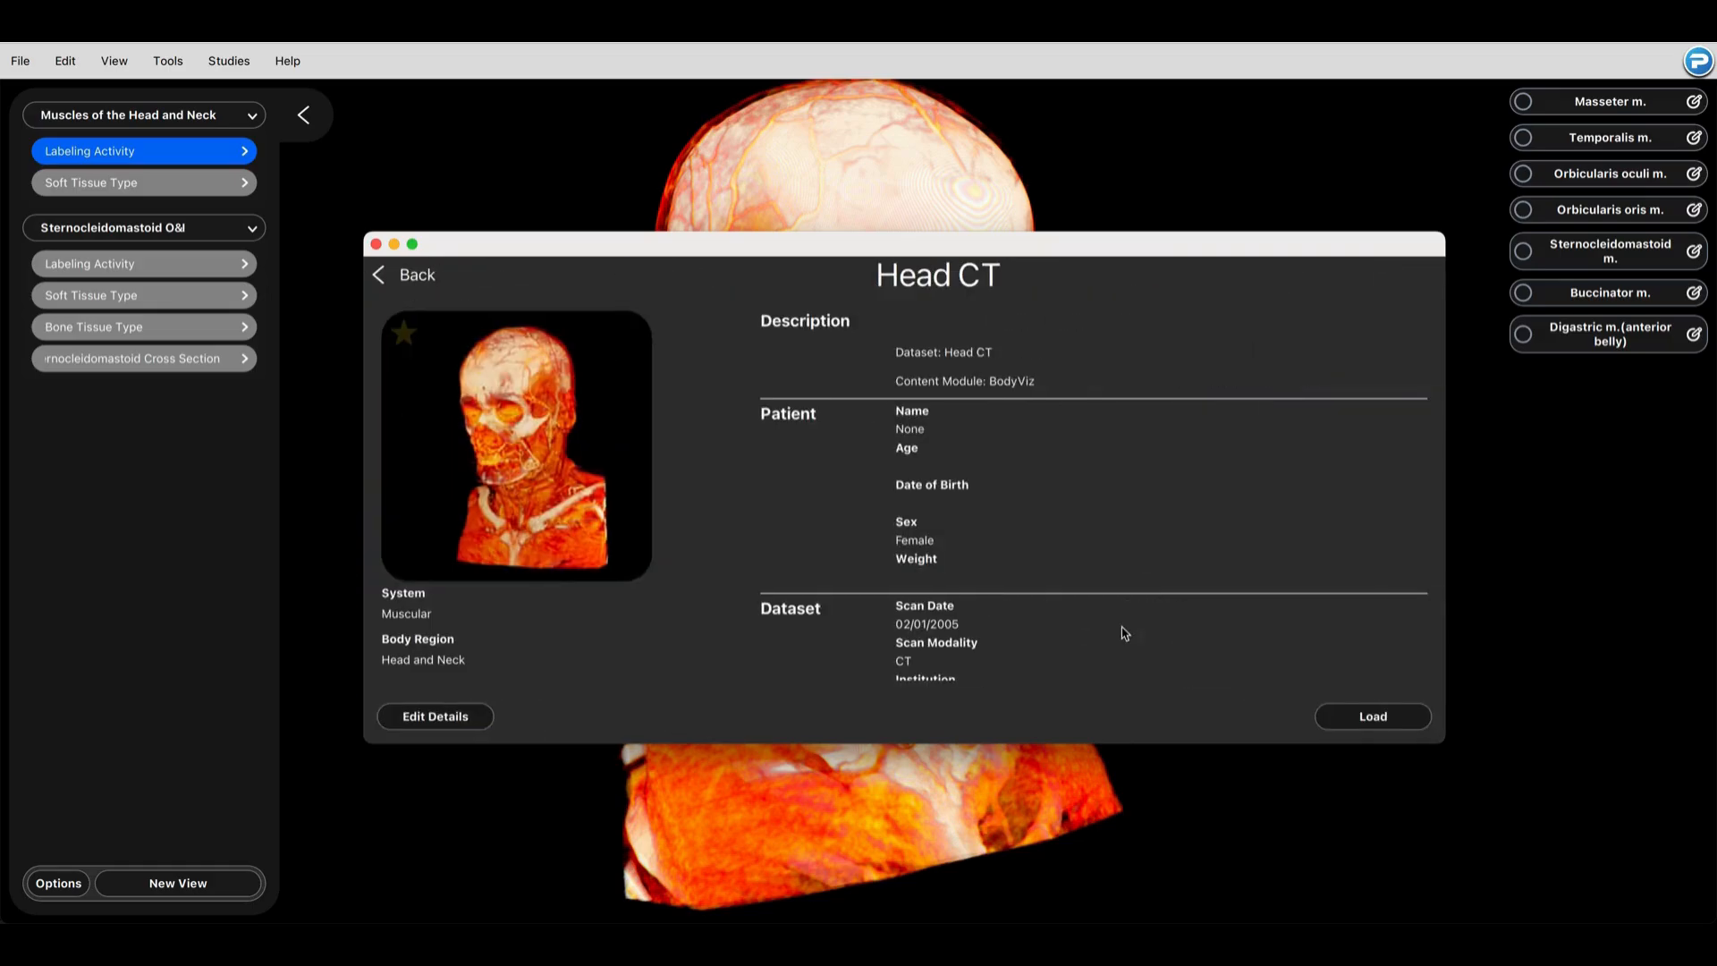
left_click(464, 728)
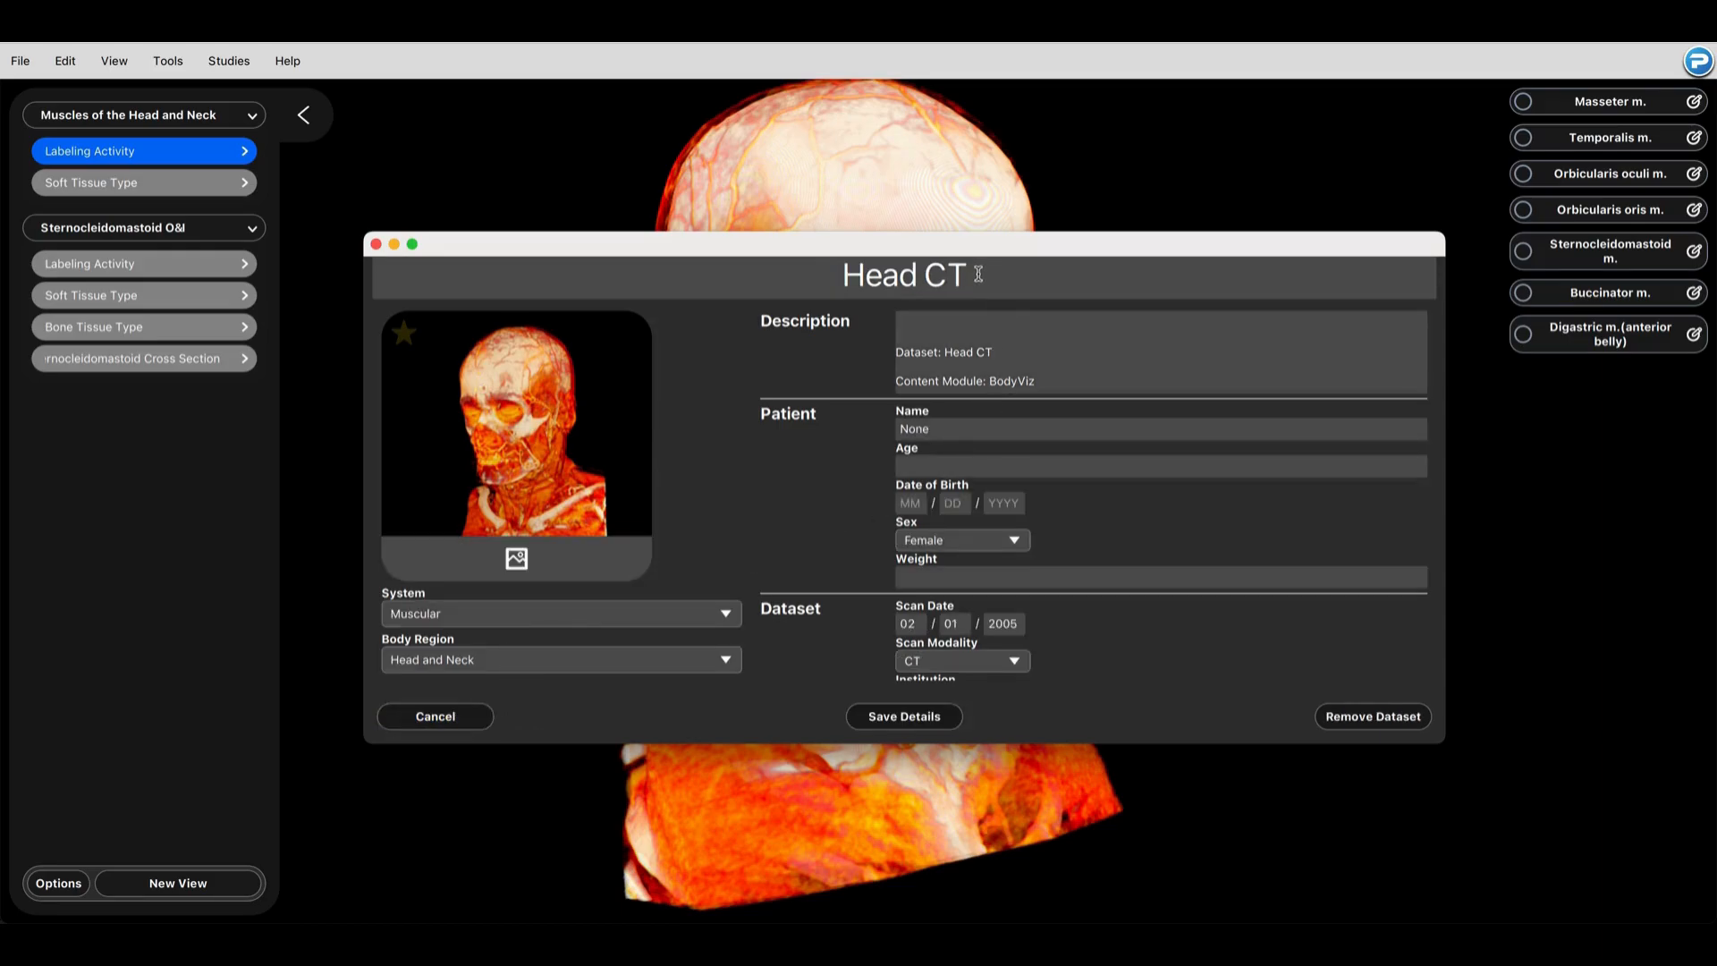
Step: Rename the study to "Muscles of the Head and Neck Activity"
left_click_drag(984, 275, 777, 275)
key("BackSpace")
type("H")
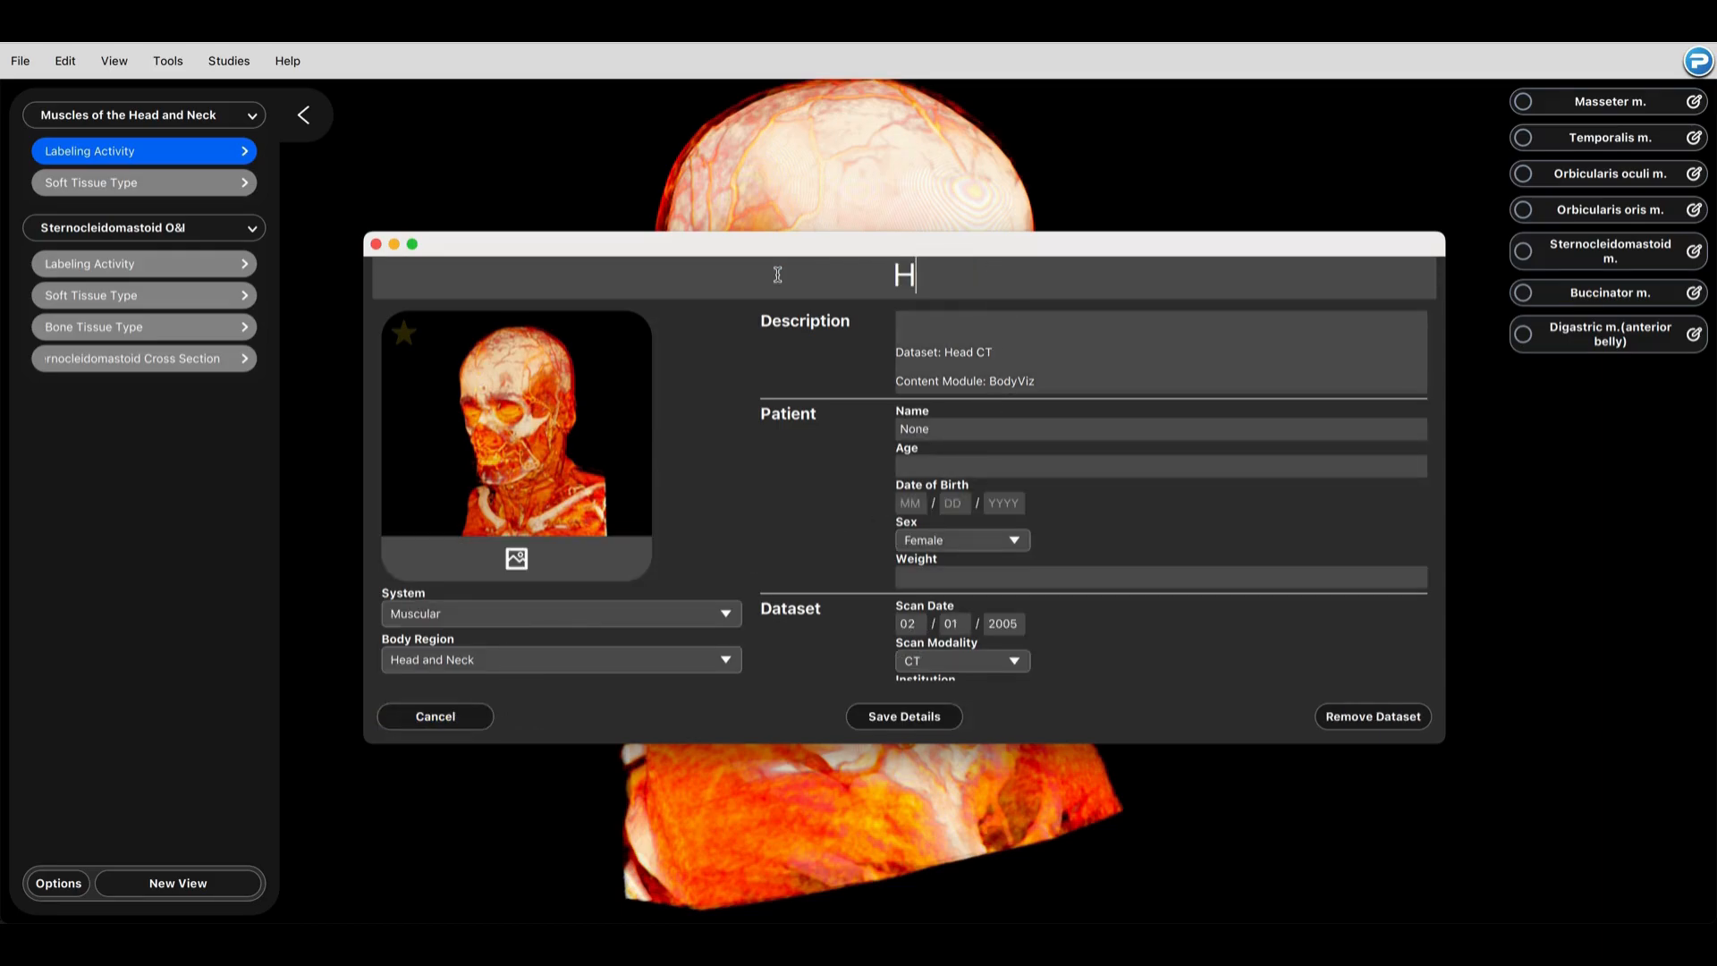
key("BackSpace")
type("Muscles of t")
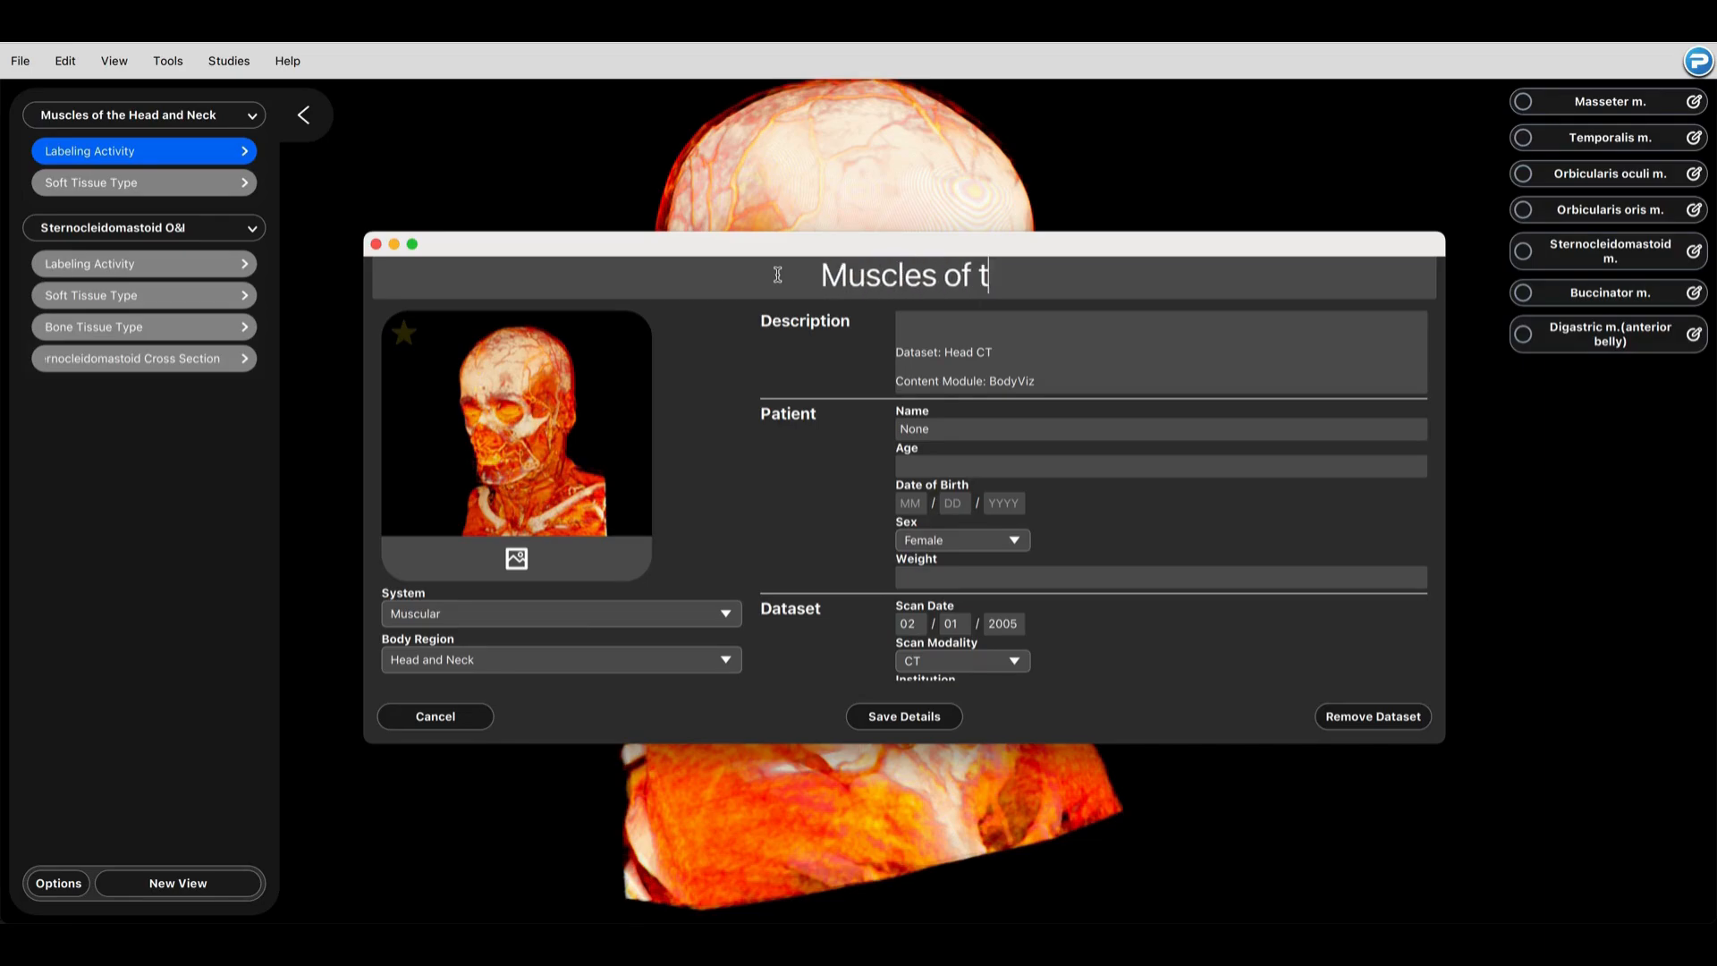
type("he Head and ")
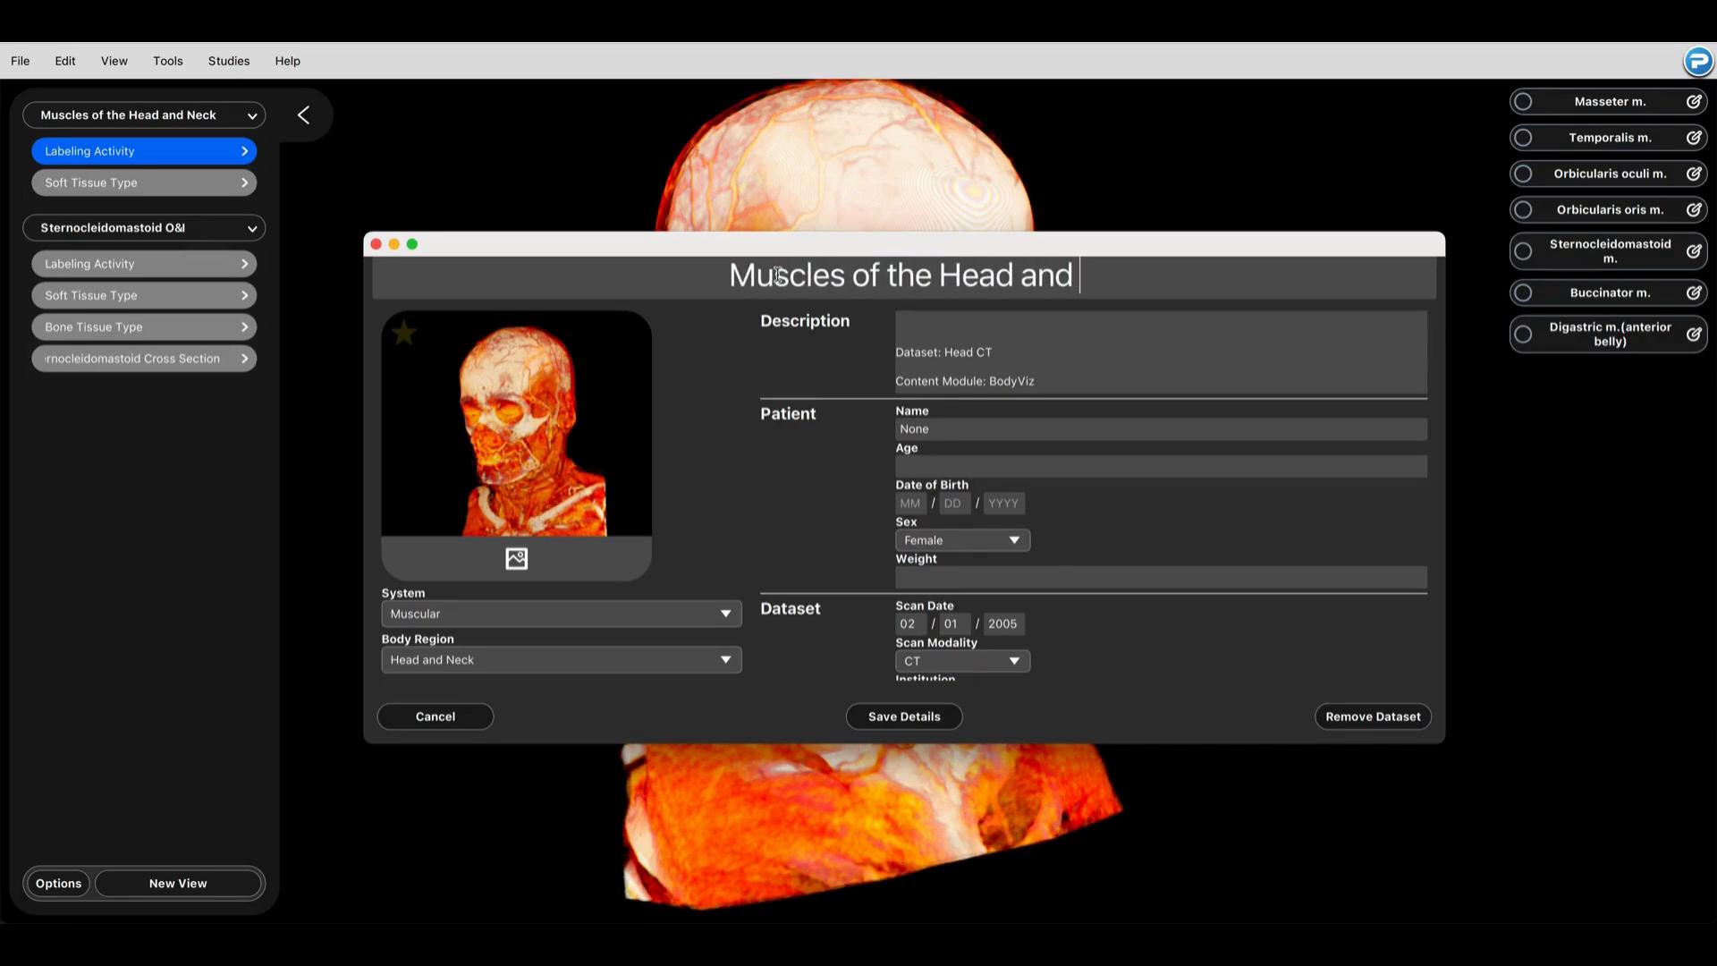
type("Neck Activity")
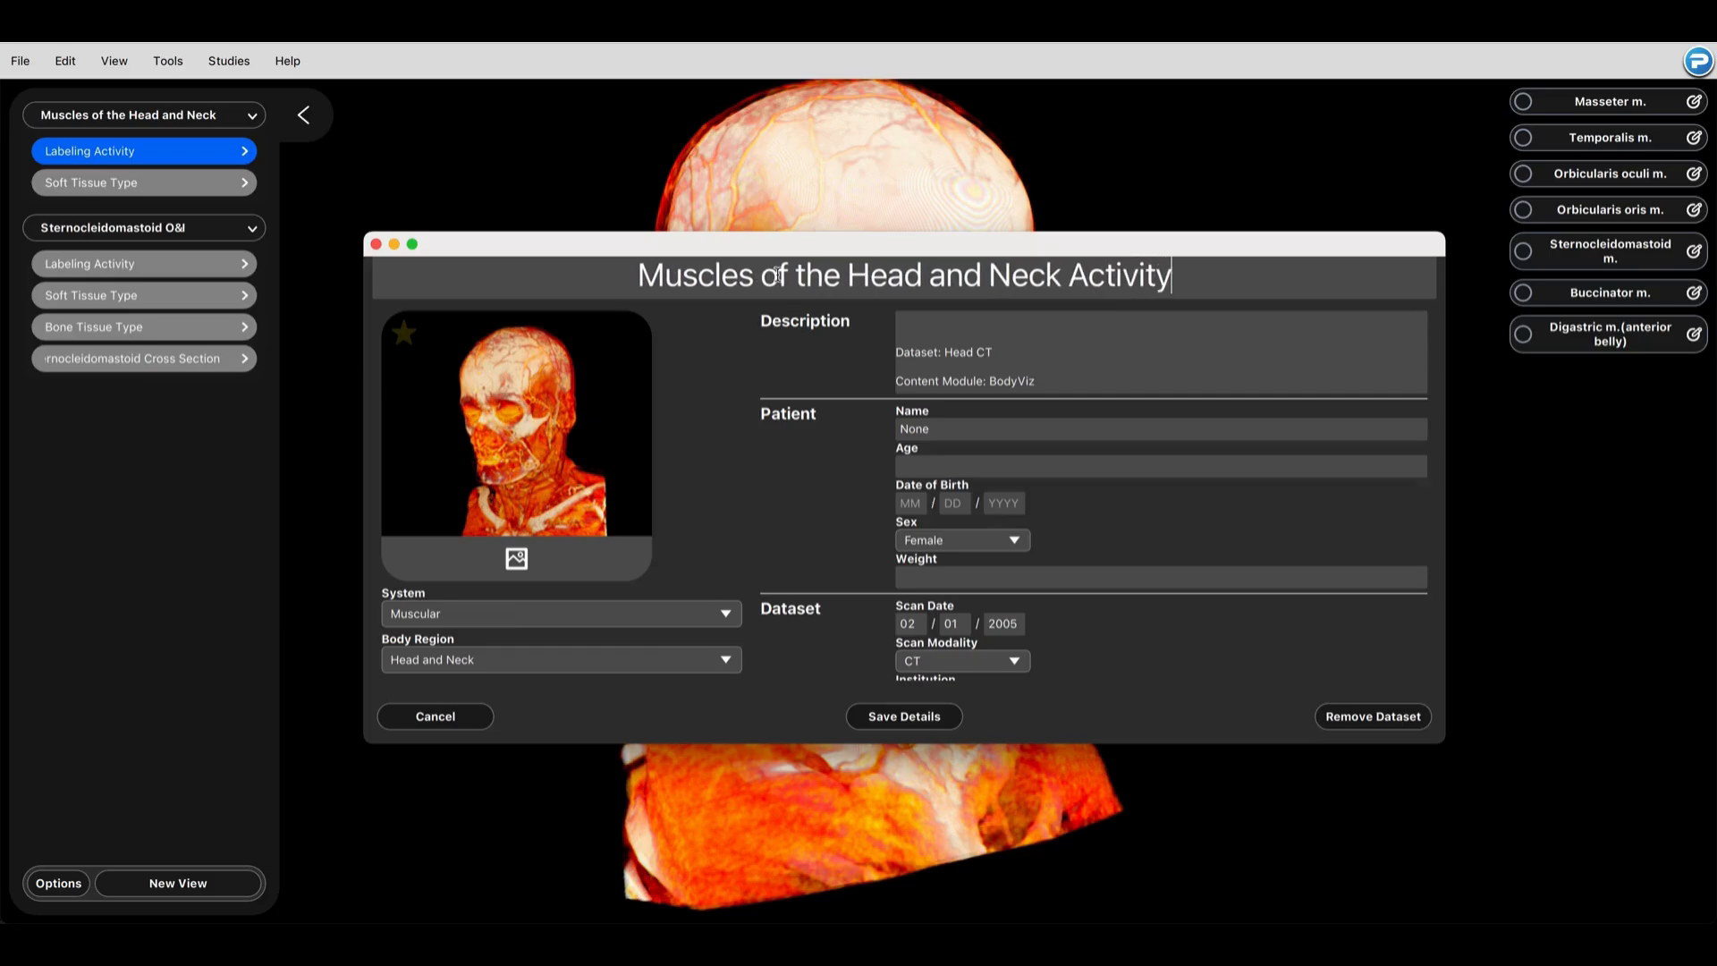
Step: Replace the study's thumbnail with cover_image.png from the Desktop
left_click(590, 560)
left_click(761, 328)
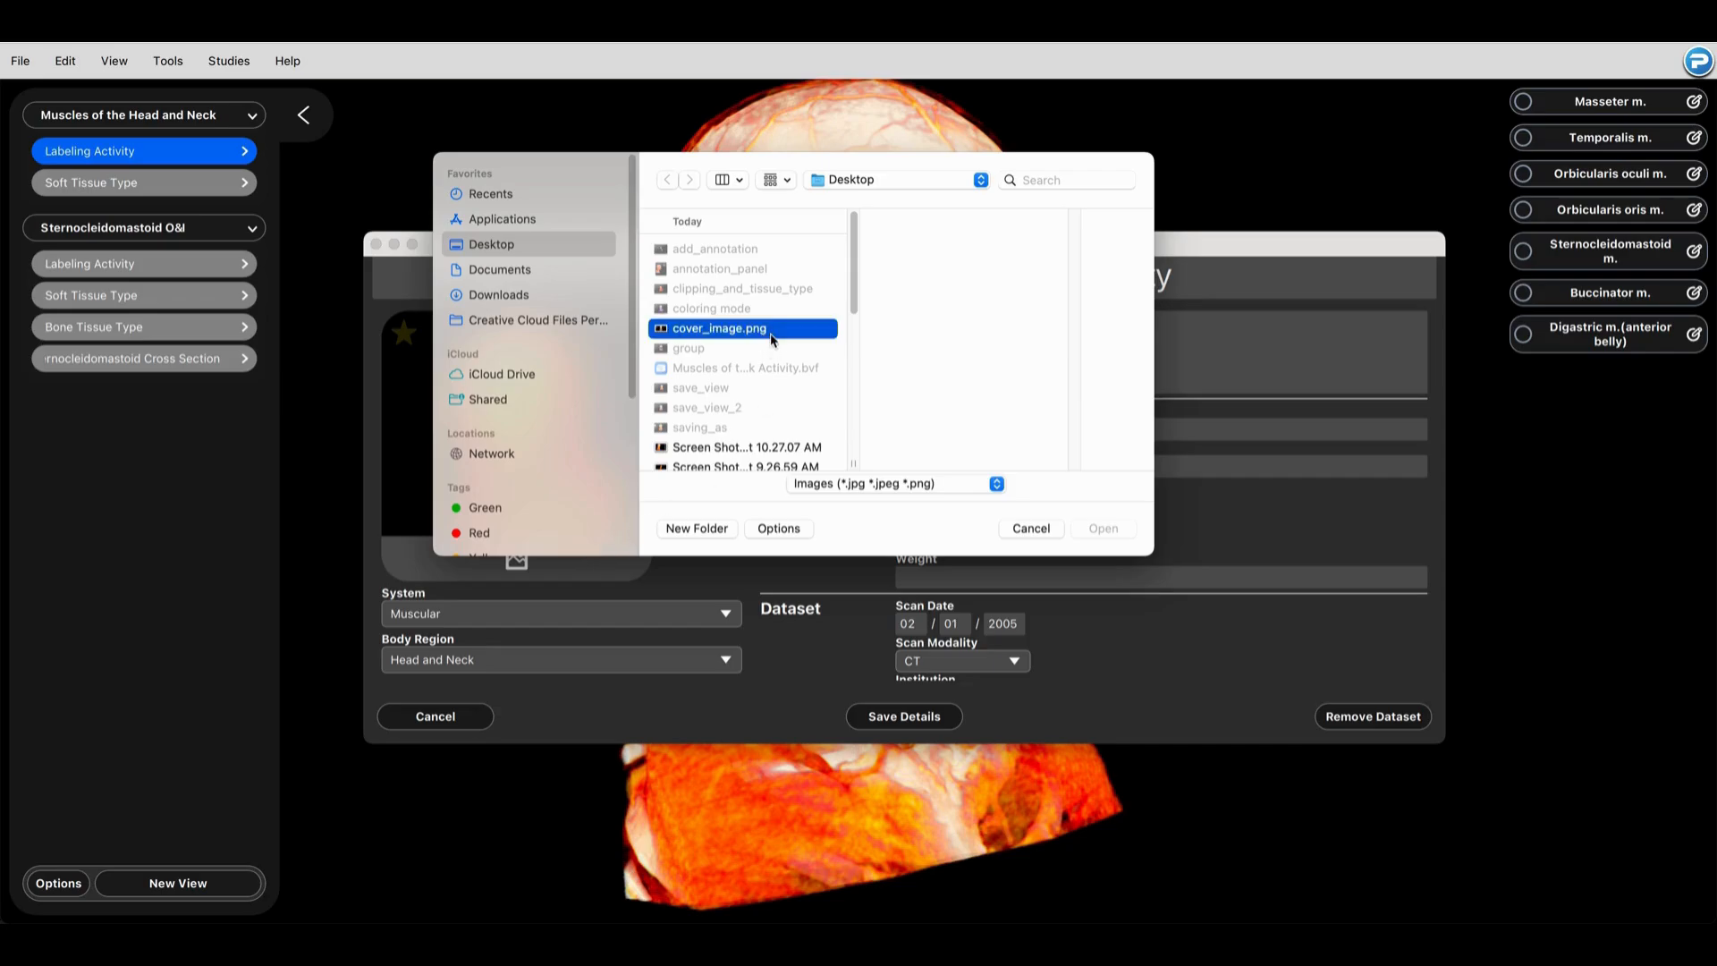
left_click(1106, 530)
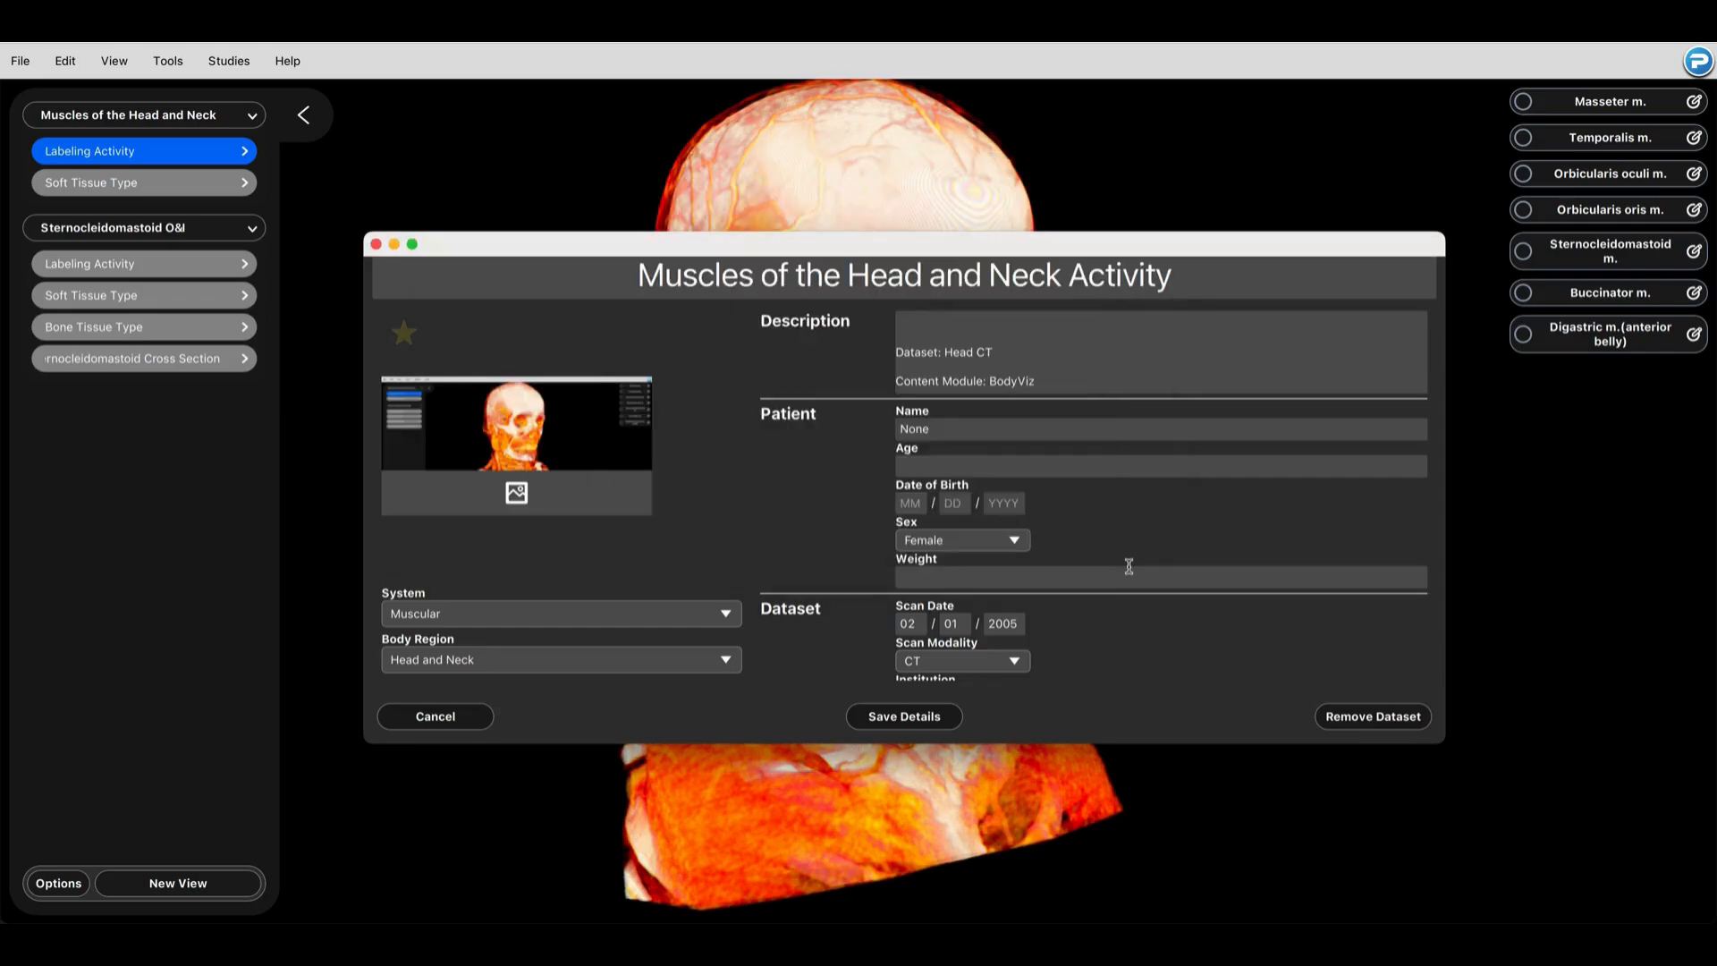
Step: Review the study's patient and dataset details and its System and Body Region options
scroll(1133, 573, "down", 2)
left_click(676, 614)
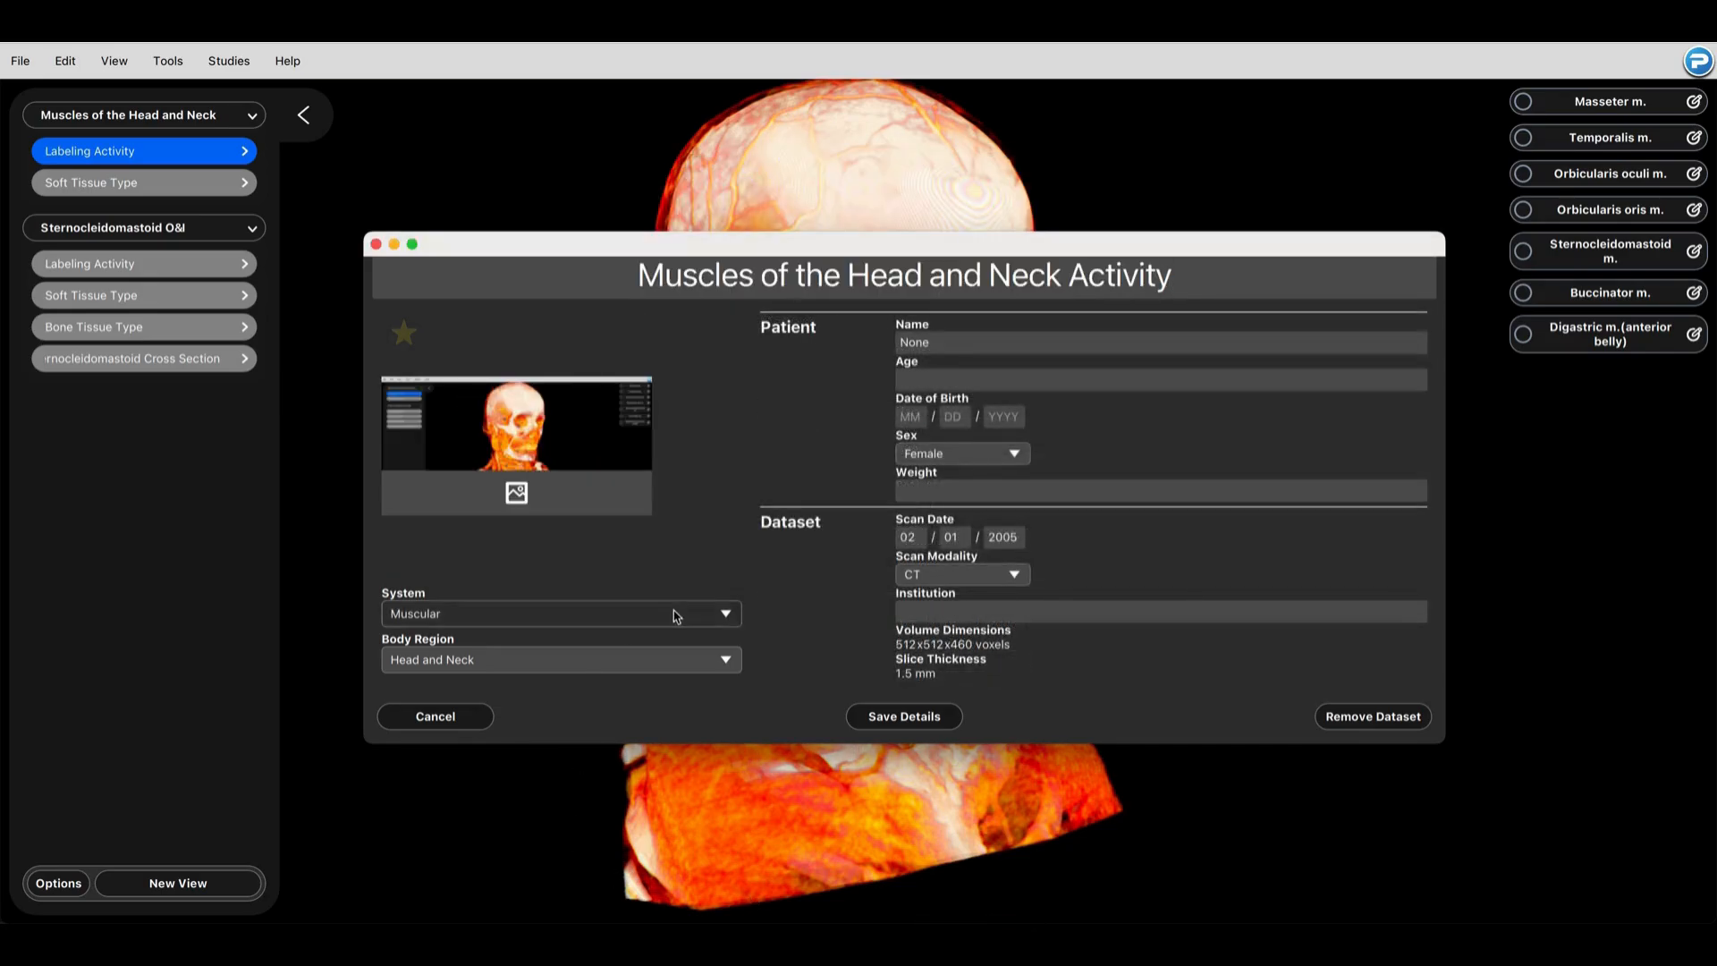
left_click(767, 621)
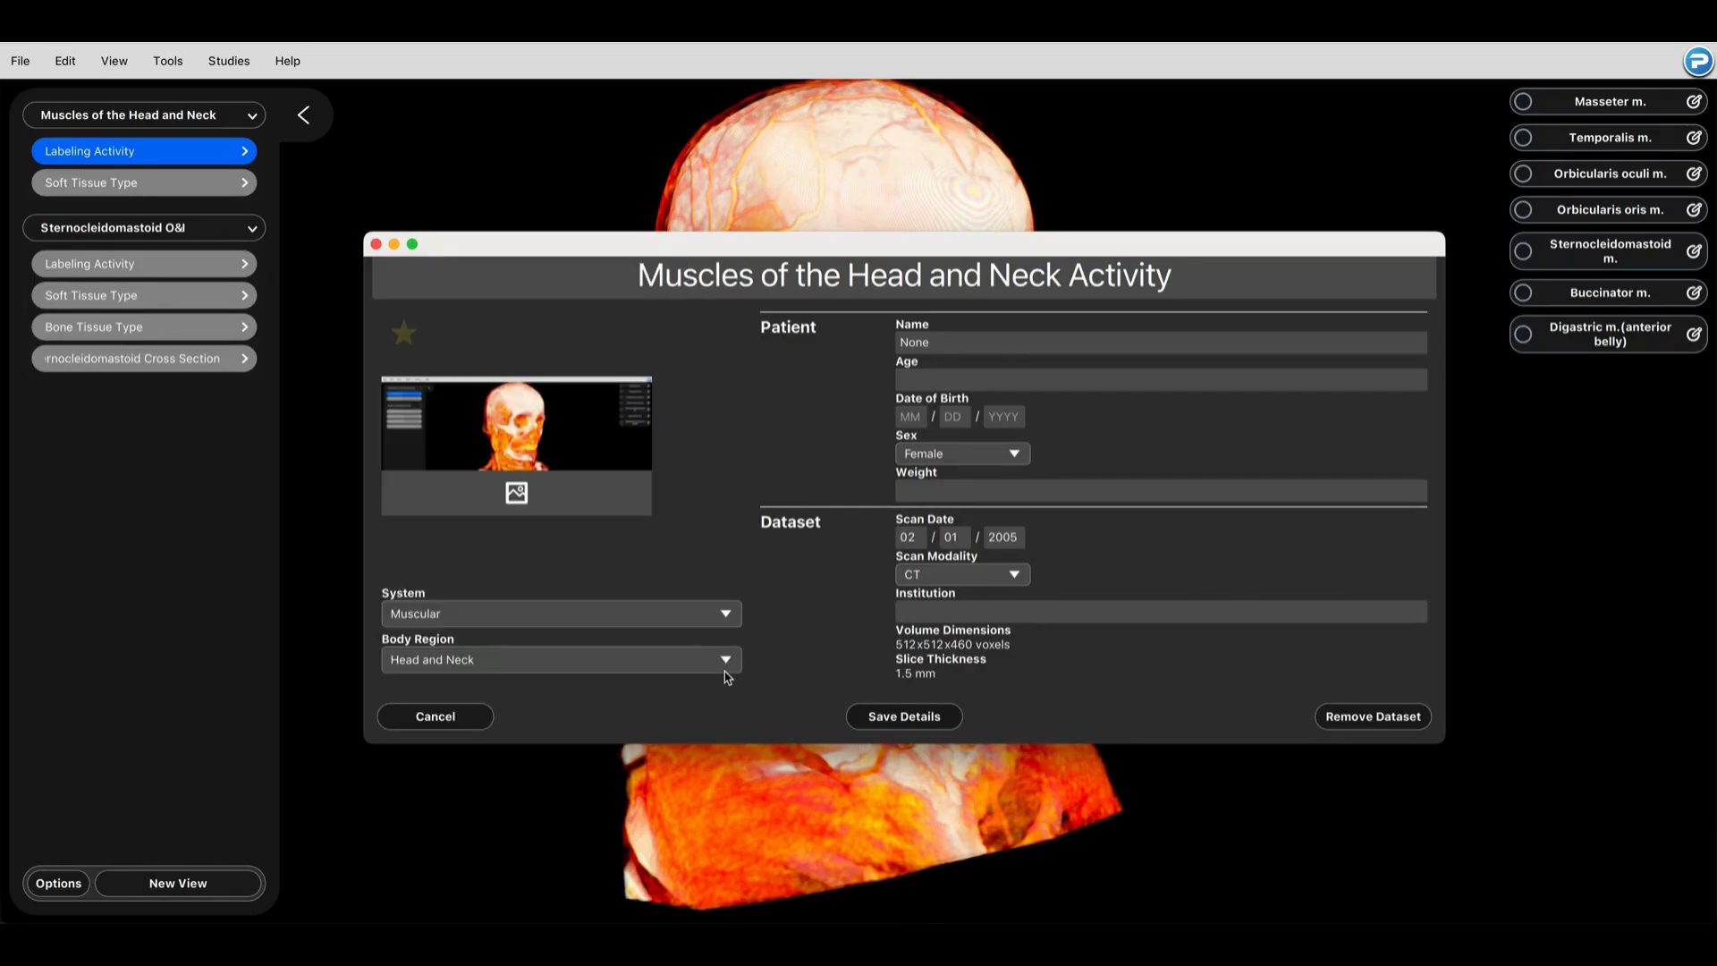
left_click(725, 671)
left_click(770, 637)
Step: Paste the activity instructions and list of labeled muscles and bony landmarks into the description, and save the study details
scroll(975, 376, "up", 2)
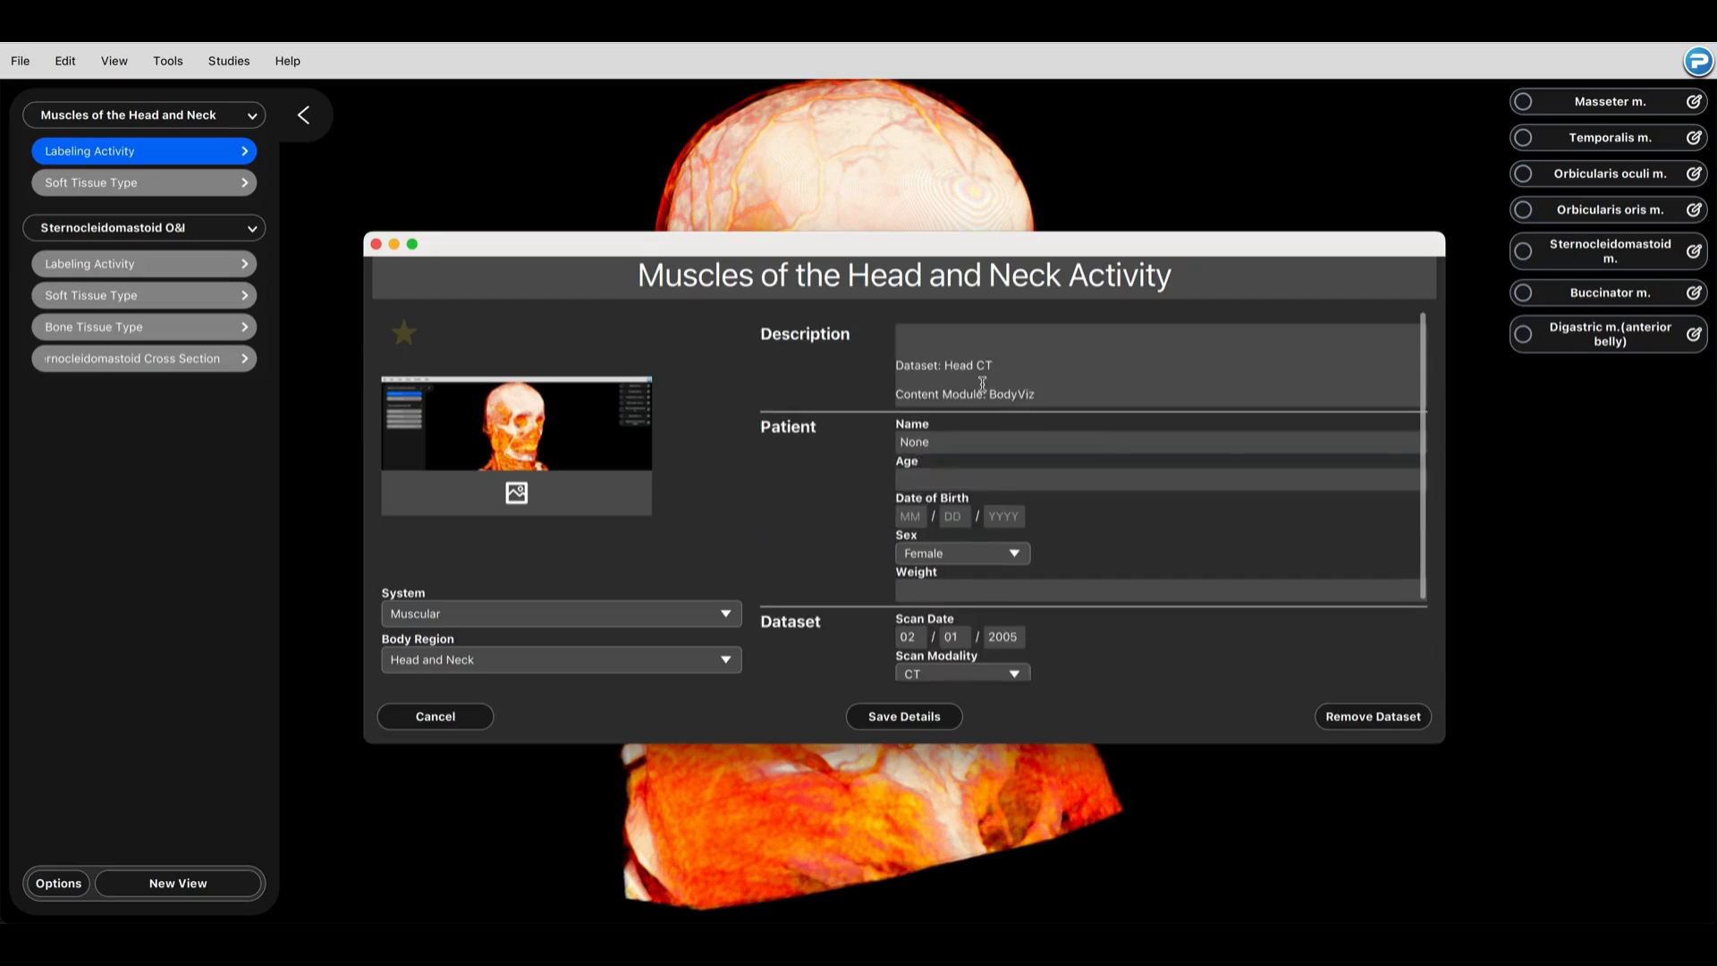
left_click(951, 322)
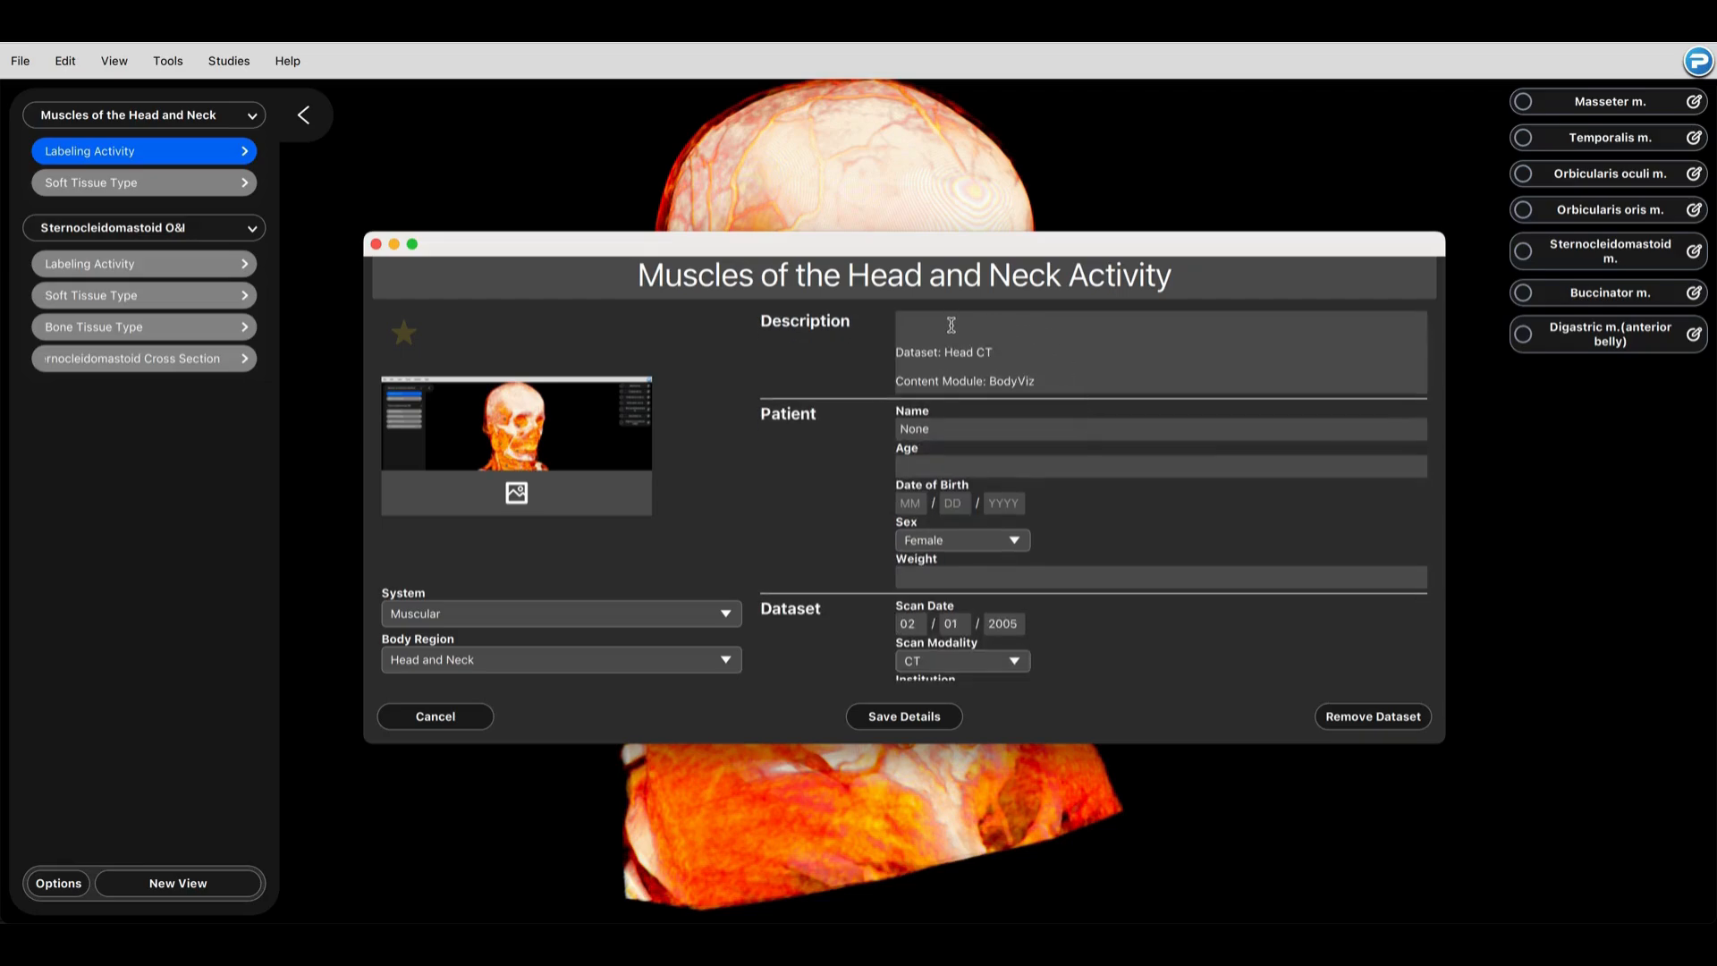
key("super+v")
scroll(1040, 517, "down", 5)
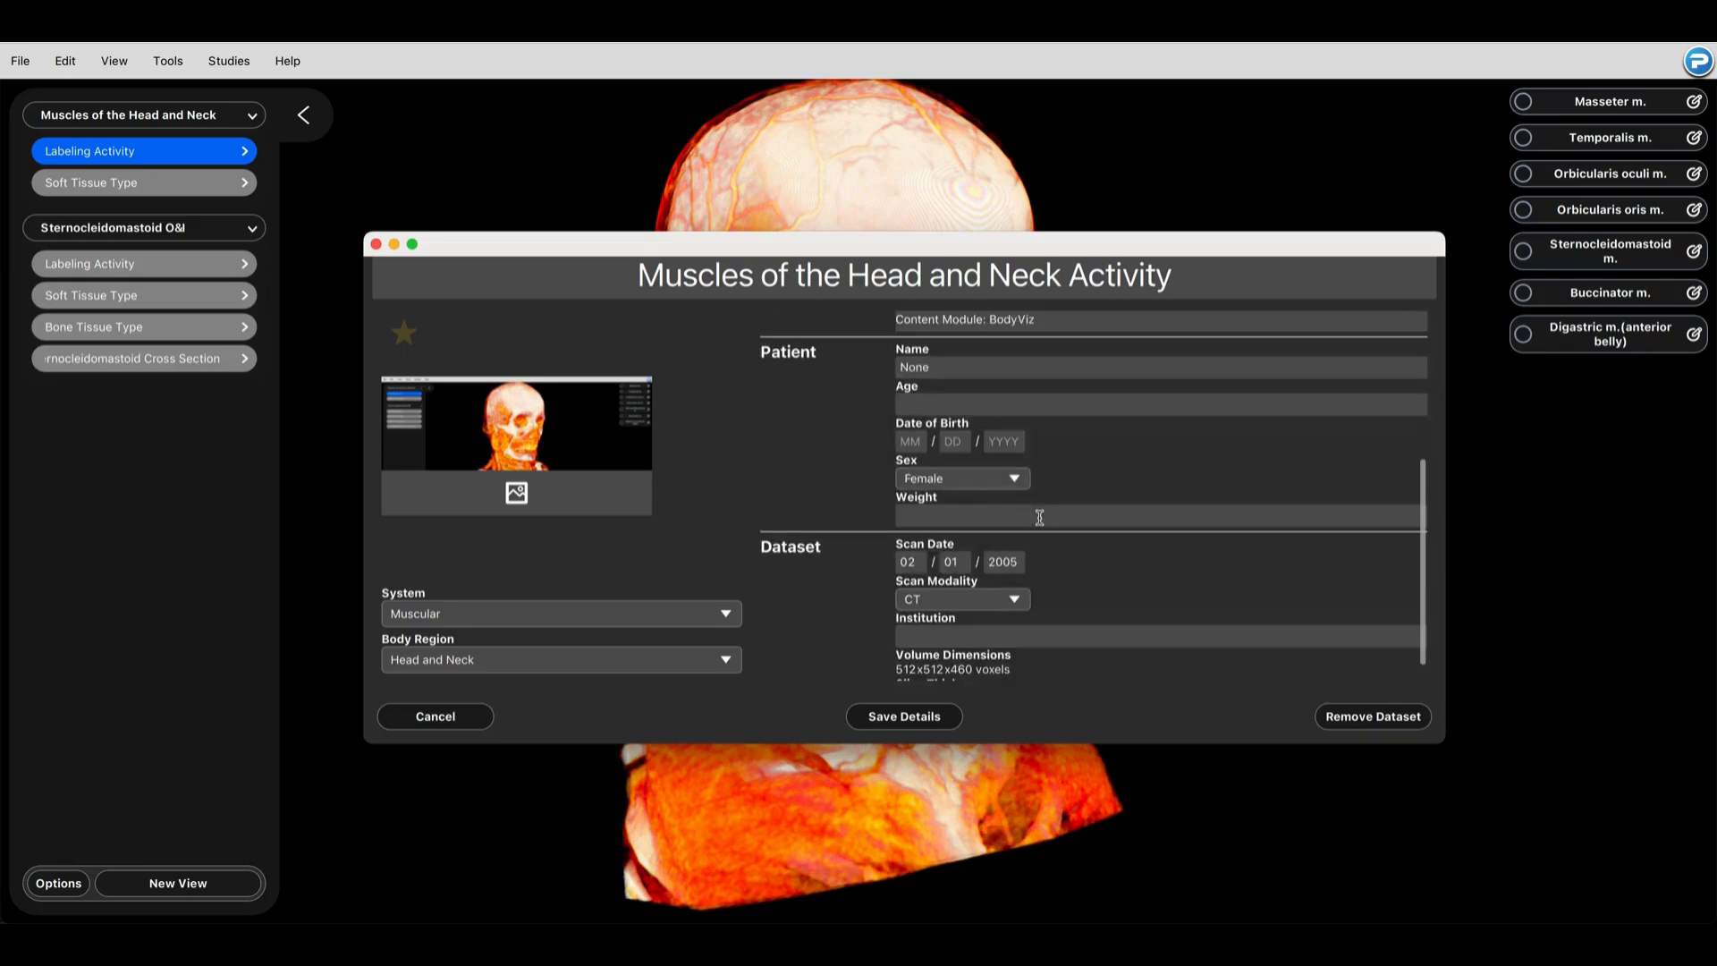
scroll(1039, 517, "up", 5)
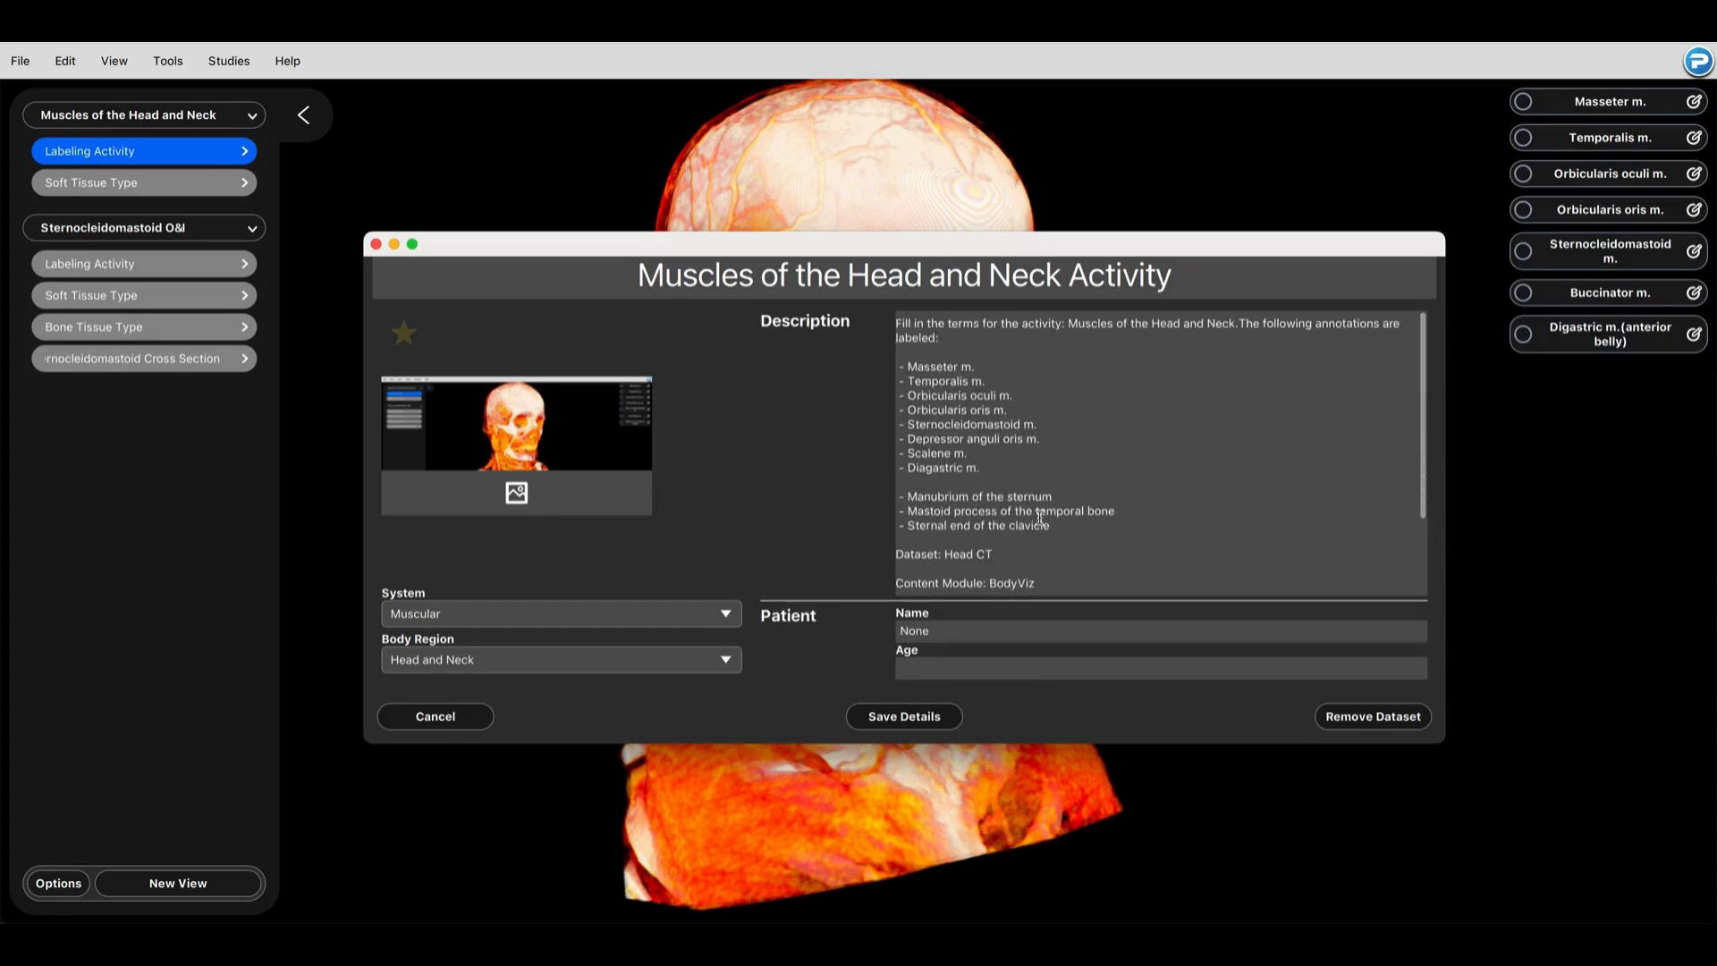
left_click_drag(1090, 524, 876, 362)
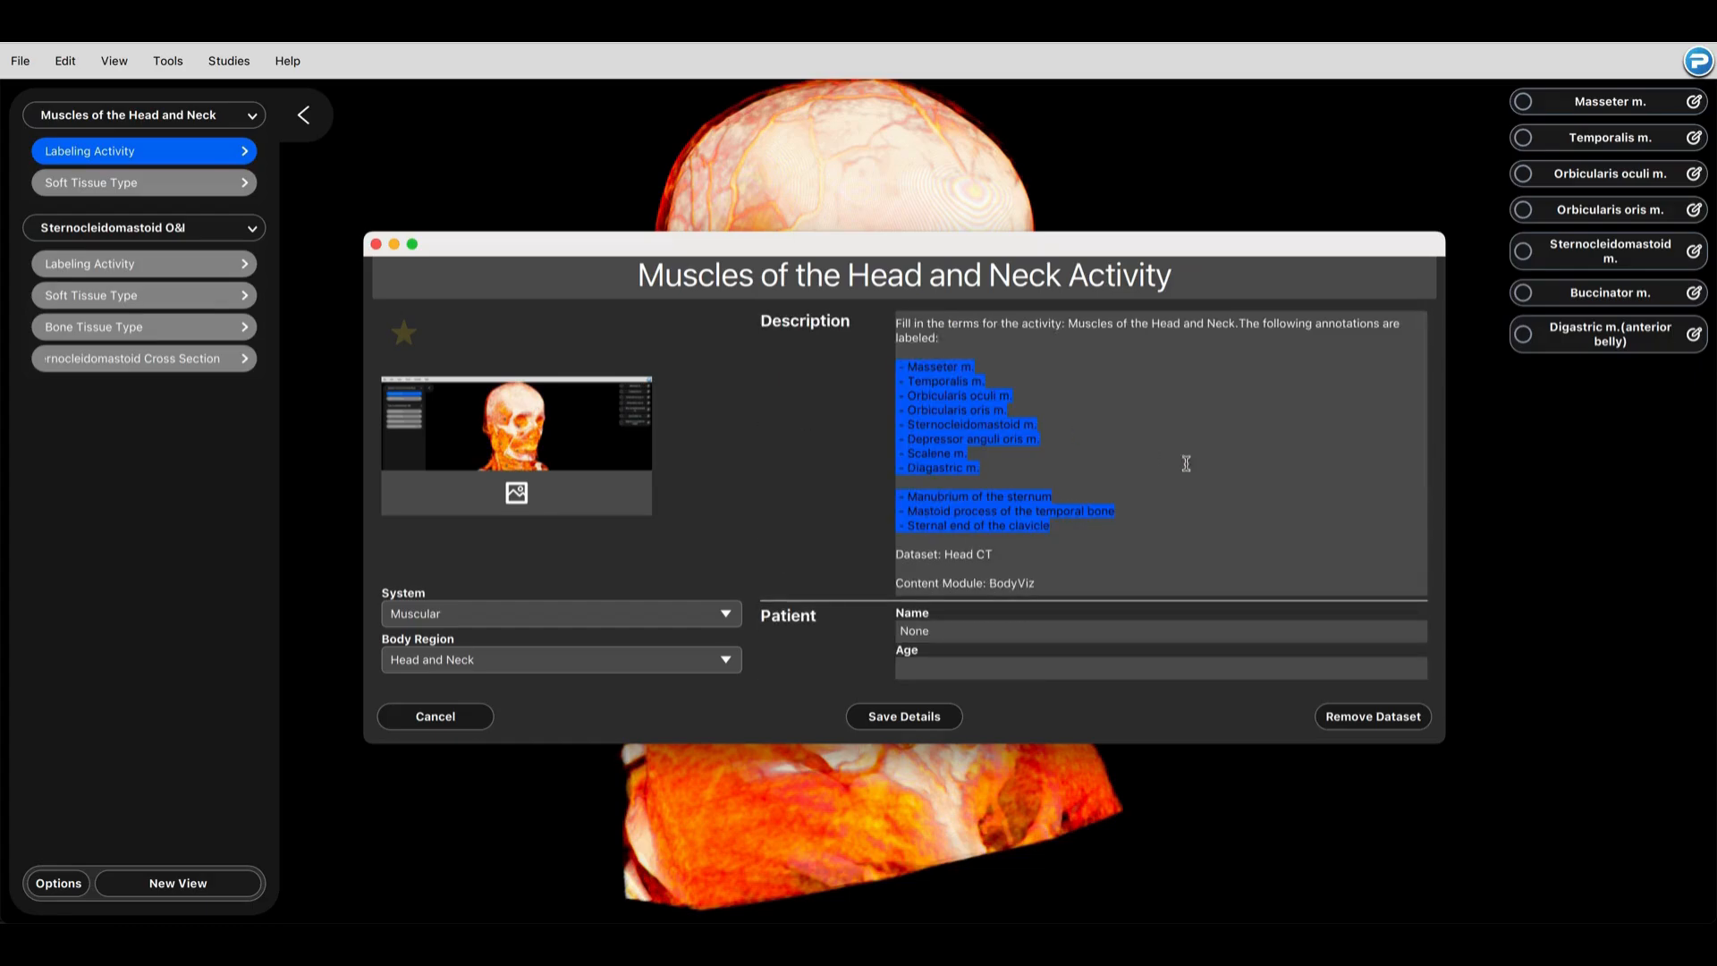
left_click(1243, 484)
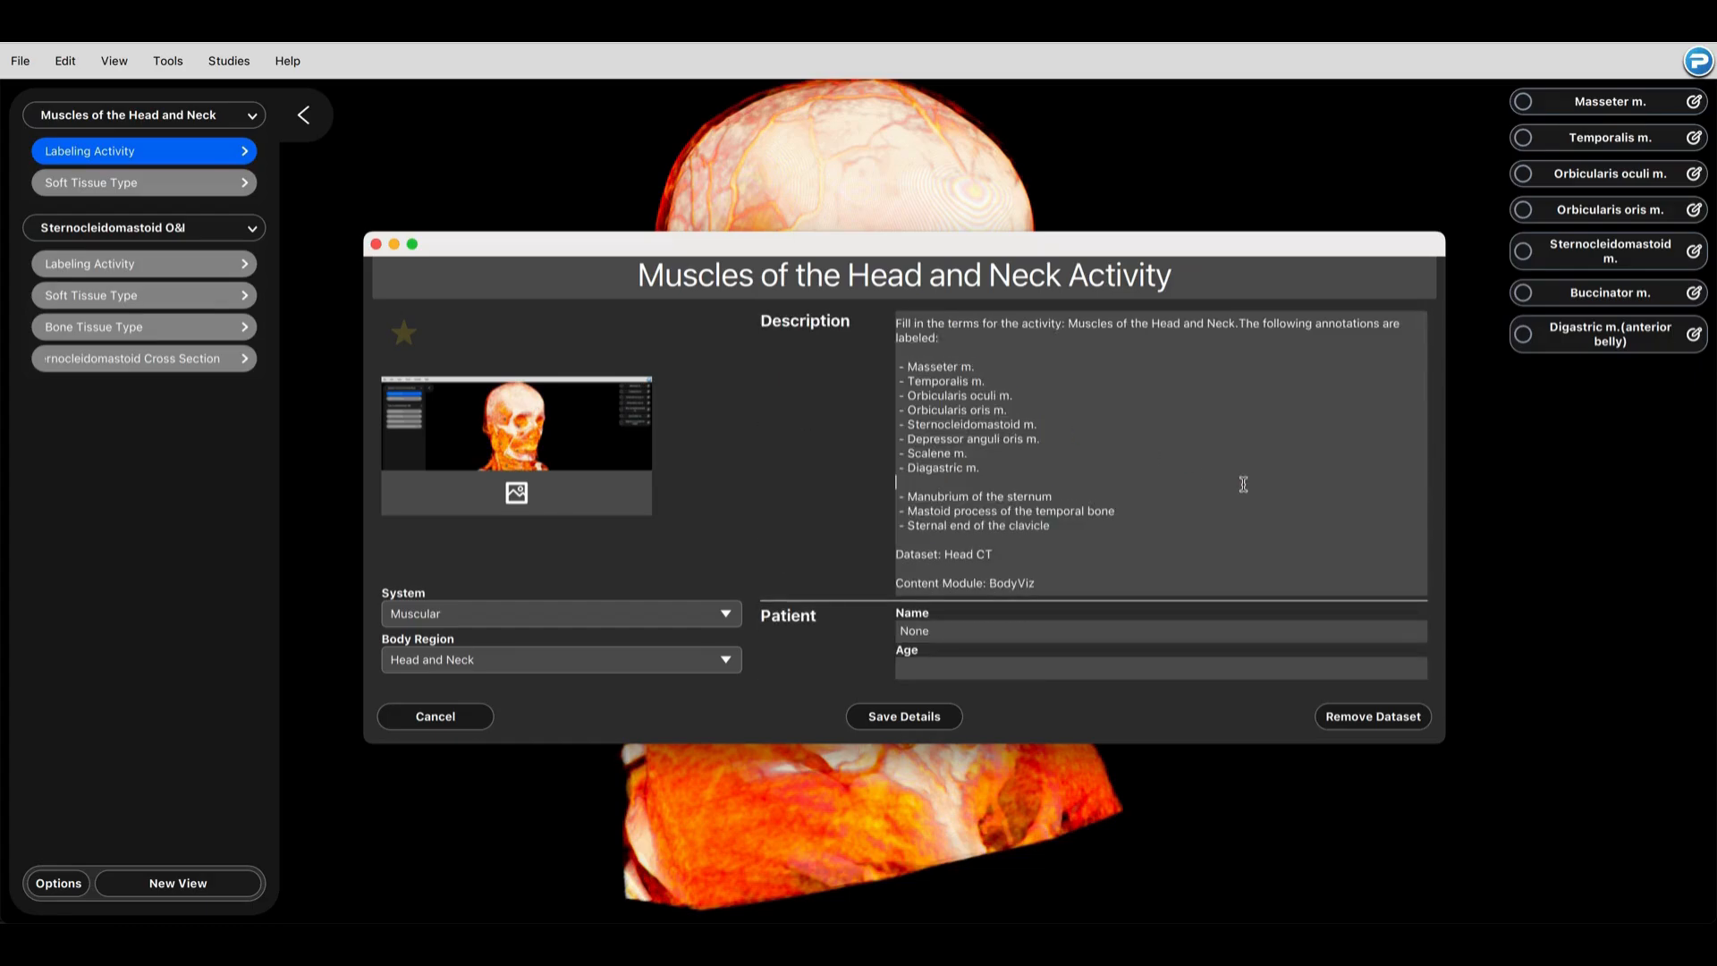
left_click(954, 719)
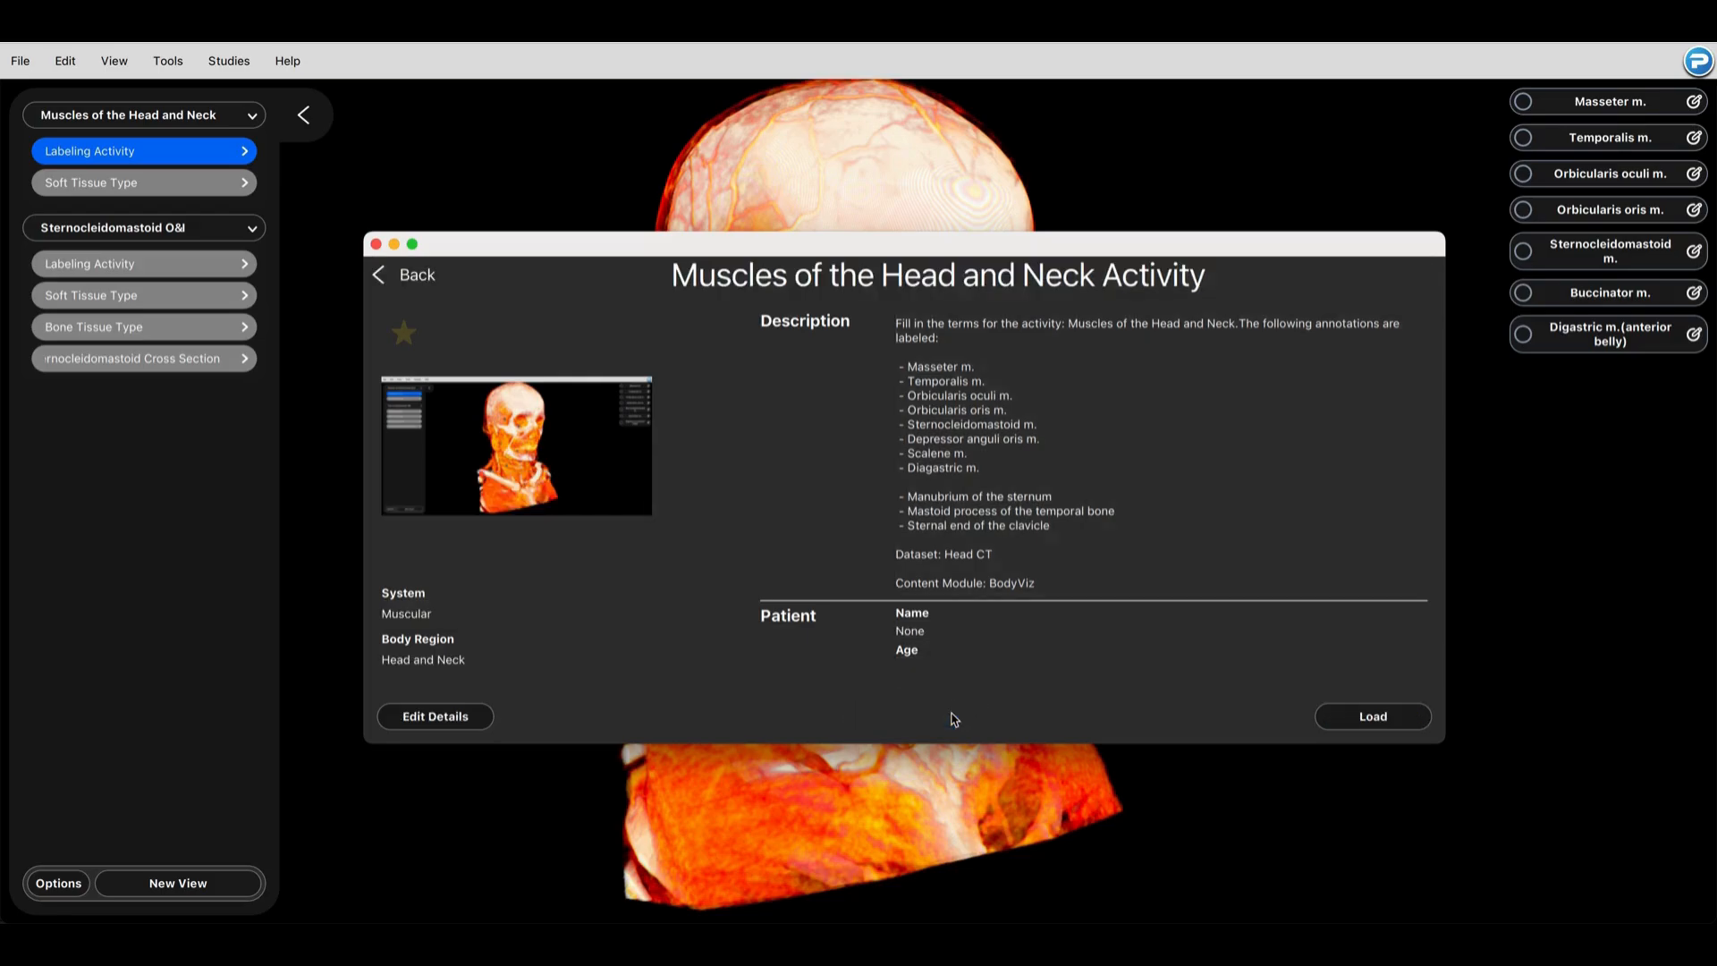